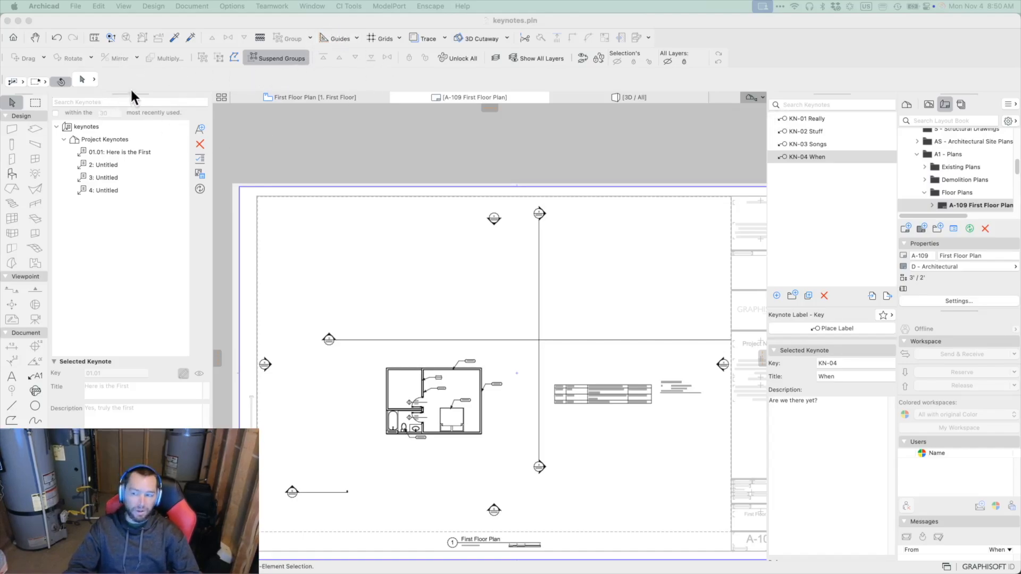
# Undock both Keynotes palettes as floating windows and dock them again beside the drawing area
pyautogui.moveTo(135, 91); pyautogui.dragTo(208, 114)
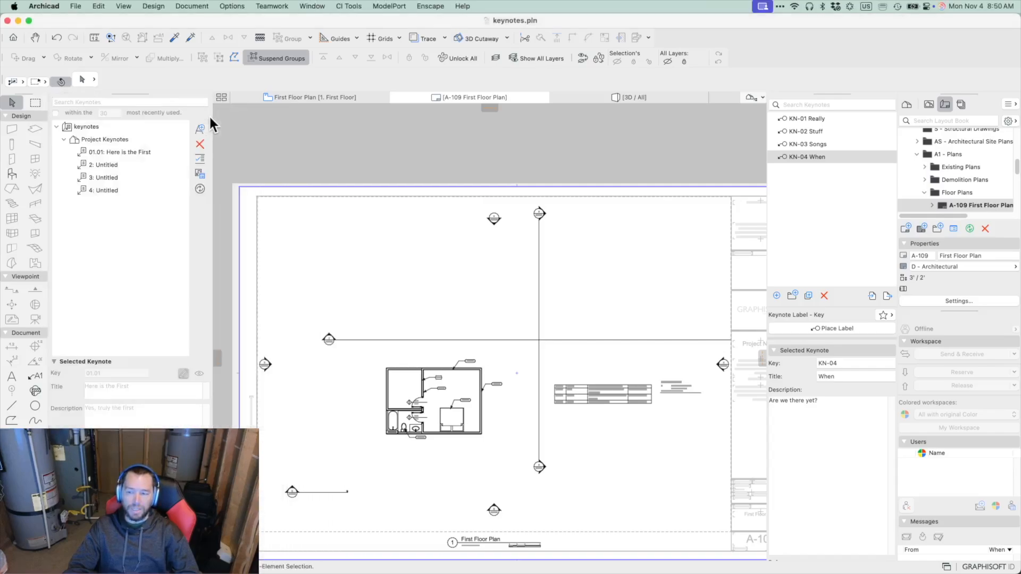
pyautogui.moveTo(132, 92); pyautogui.dragTo(237, 155)
pyautogui.click(851, 96)
pyautogui.moveTo(851, 95); pyautogui.dragTo(715, 136)
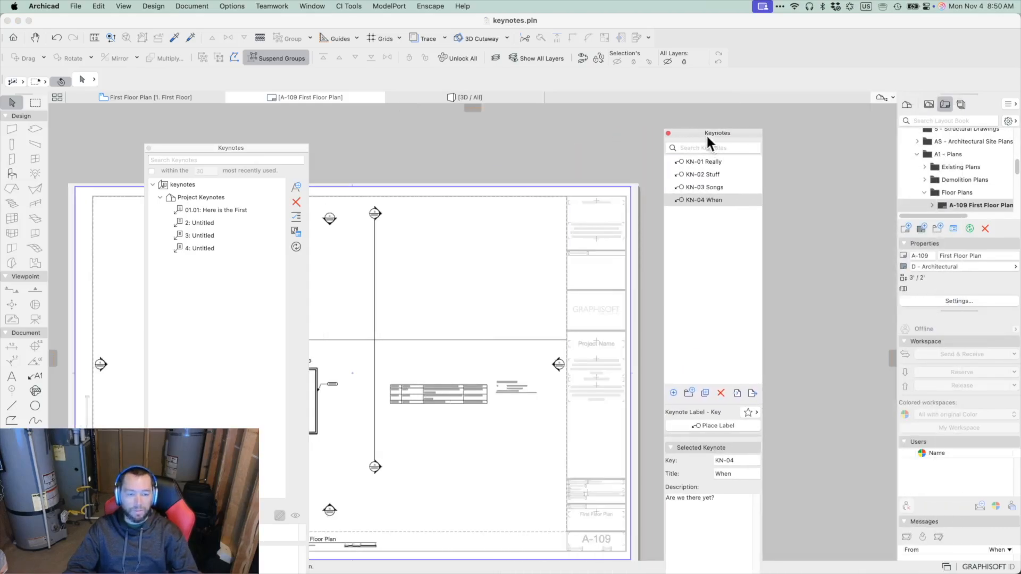
pyautogui.click(253, 148)
pyautogui.moveTo(253, 150); pyautogui.dragTo(318, 127)
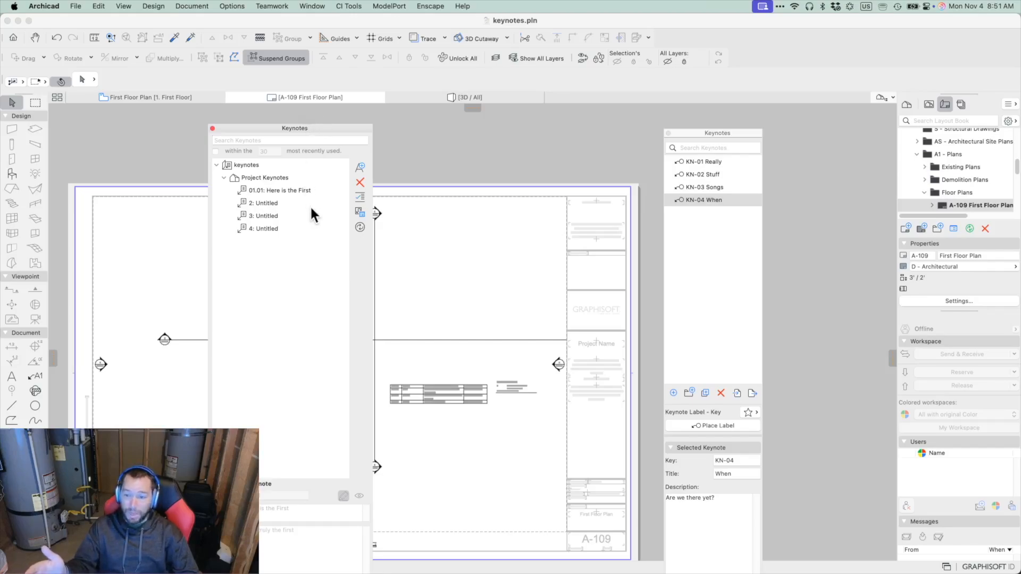
pyautogui.moveTo(333, 130); pyautogui.dragTo(43, 151)
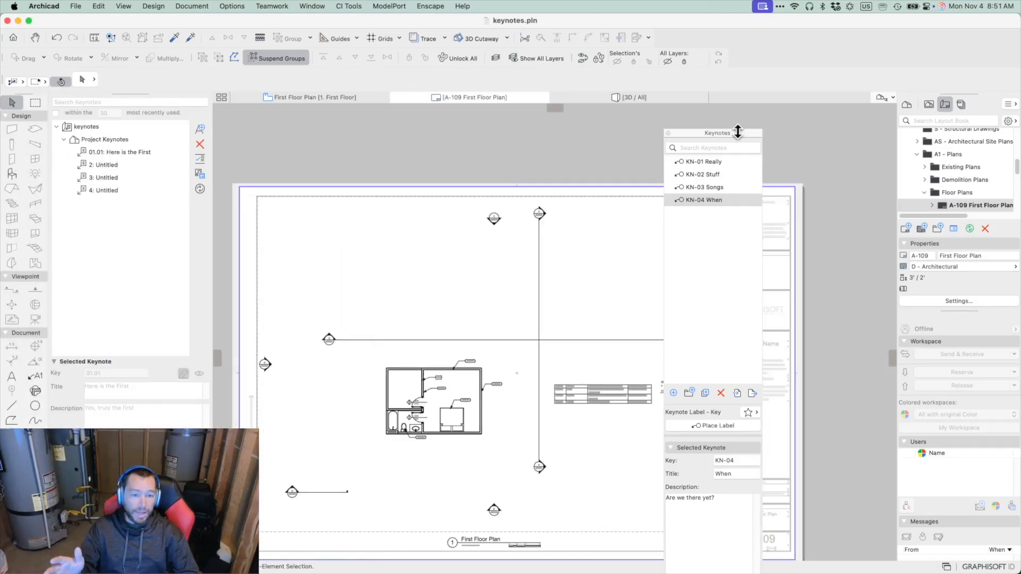
pyautogui.moveTo(745, 133); pyautogui.dragTo(893, 148)
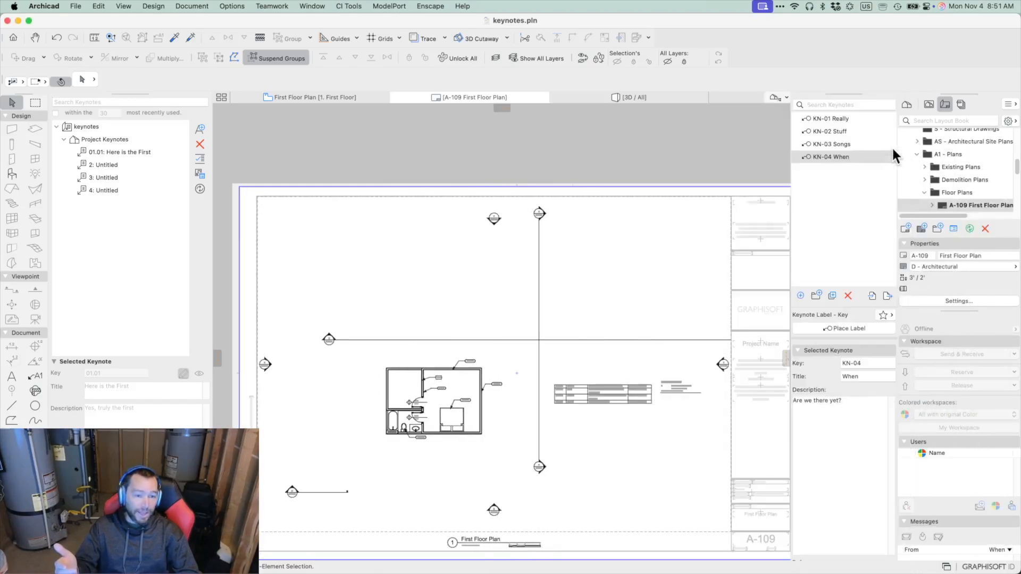
# Examine the plan, the keynote schedule and the KEY NOTES legend on the A-109 First Floor Plan layout
pyautogui.scroll(-3, 562, 283)
pyautogui.moveTo(567, 291); pyautogui.dragTo(438, 269, button='middle')
pyautogui.scroll(3, 347, 303)
pyautogui.moveTo(398, 306); pyautogui.dragTo(487, 317, button='middle')
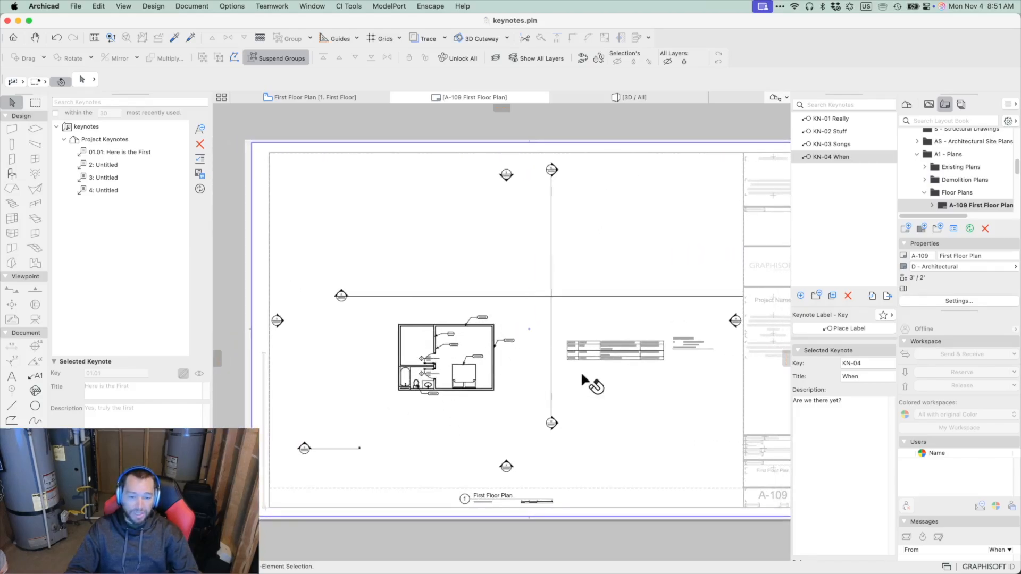
pyautogui.scroll(1, 710, 346)
pyautogui.scroll(2, 710, 347)
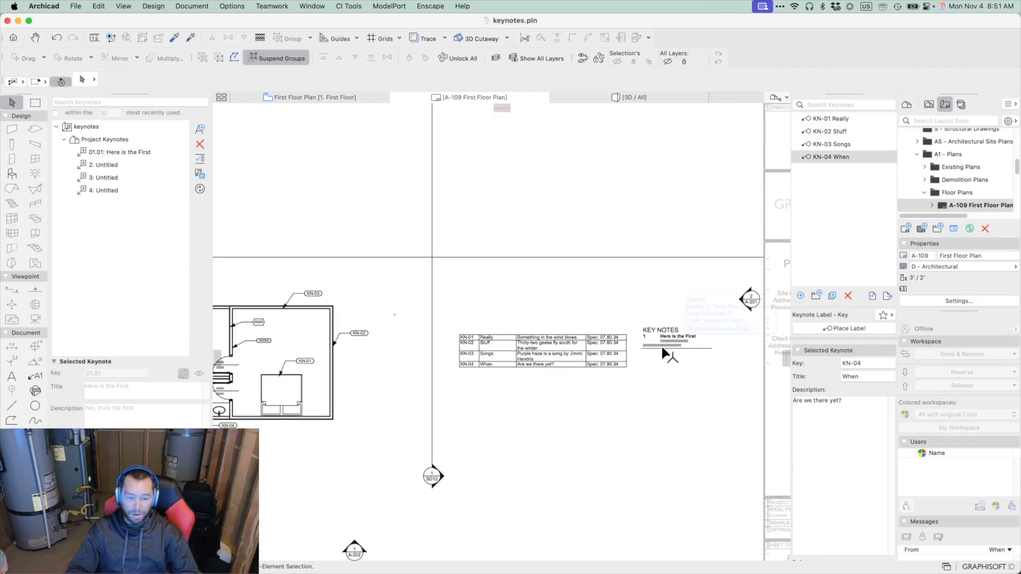
pyautogui.scroll(-2, 662, 345)
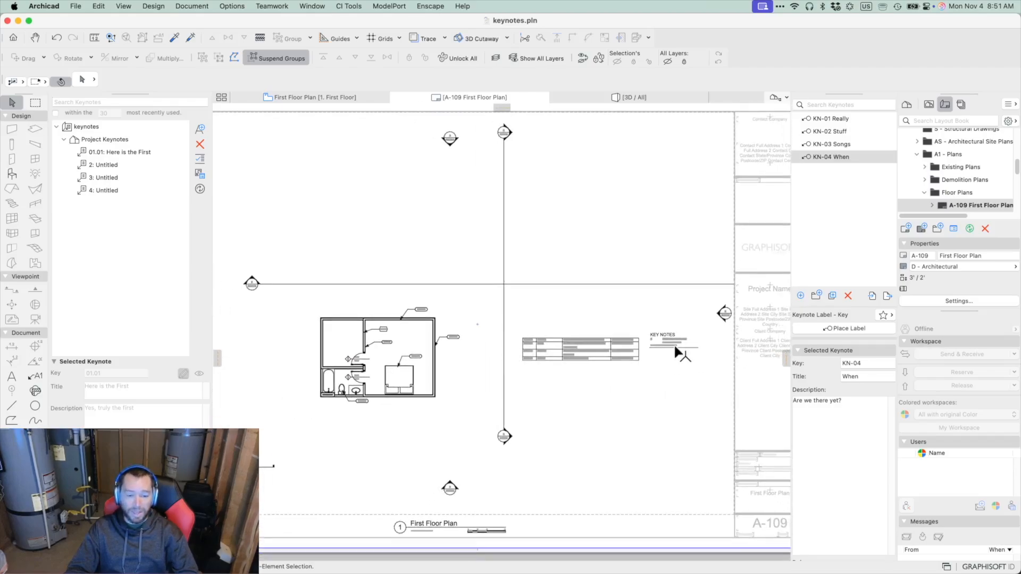
# Open the source view of the First Floor Plan drawing placed on the layout
pyautogui.click(318, 340)
pyautogui.rightClick(328, 337)
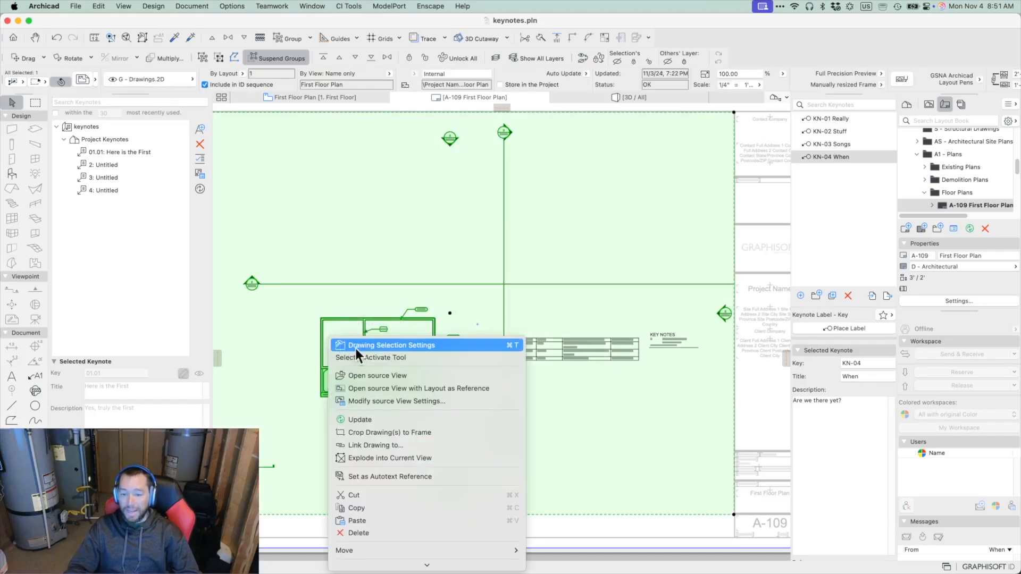
pyautogui.click(369, 375)
pyautogui.moveTo(399, 380); pyautogui.dragTo(302, 311, button='middle')
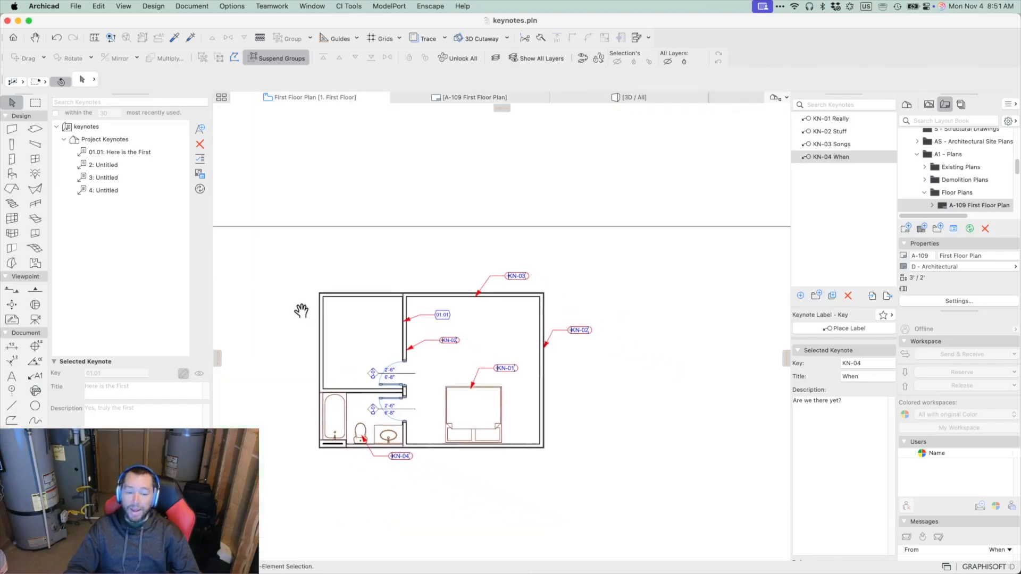
pyautogui.scroll(2, 410, 340)
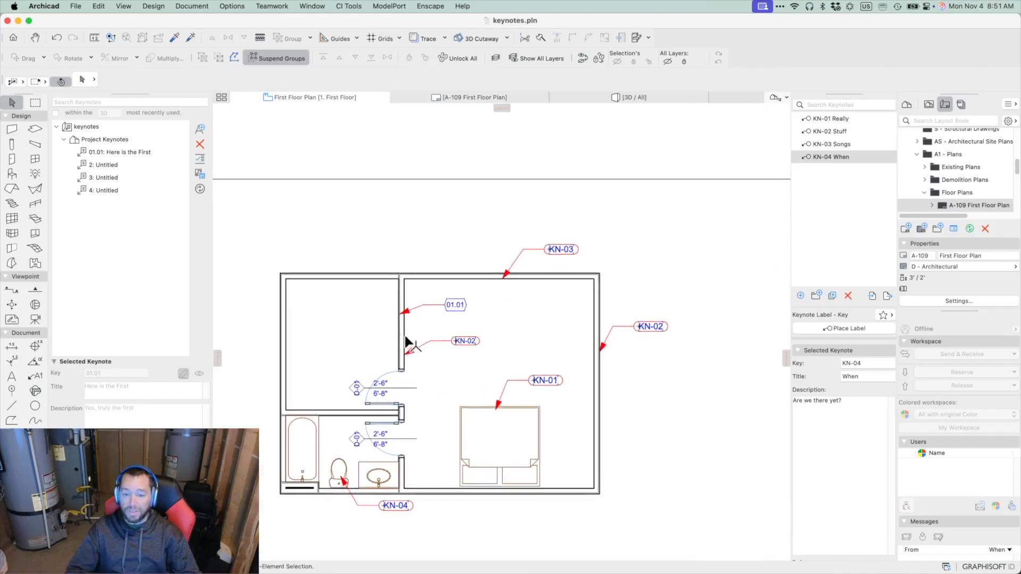
# Check which label type the 01.01 keynote label on the interior wall uses, without changing it
pyautogui.click(422, 303)
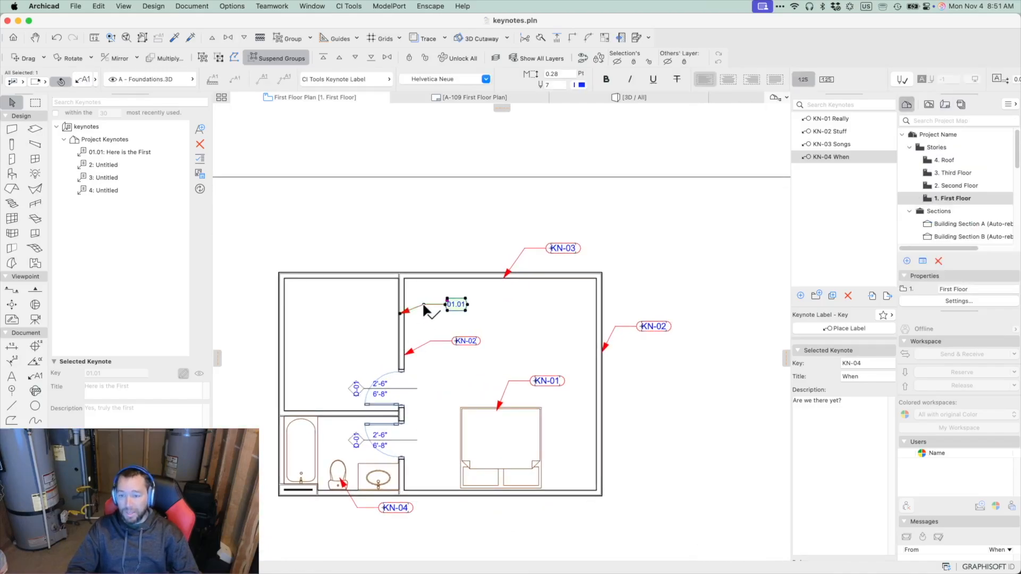
pyautogui.click(351, 79)
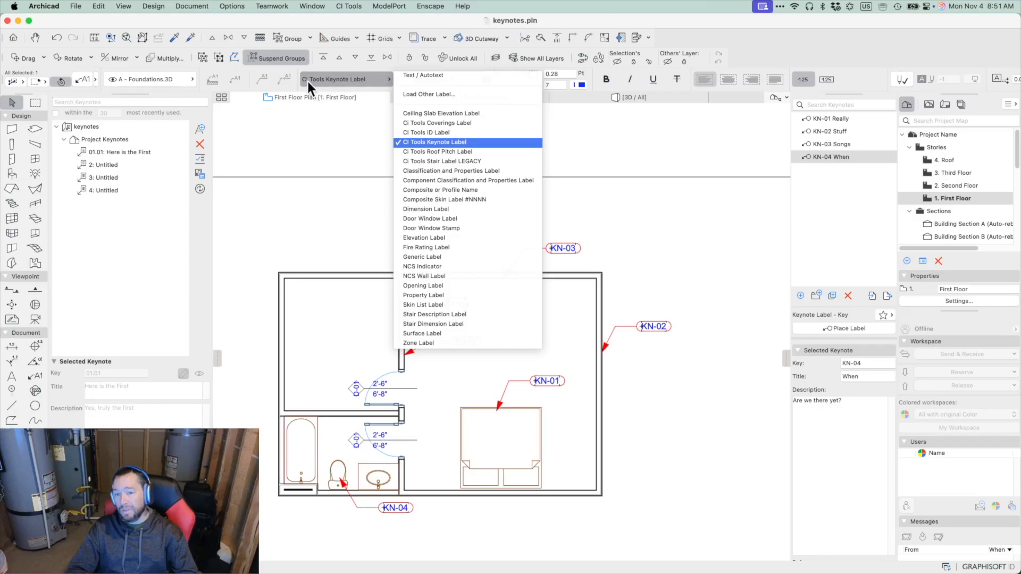
pyautogui.press('Escape')
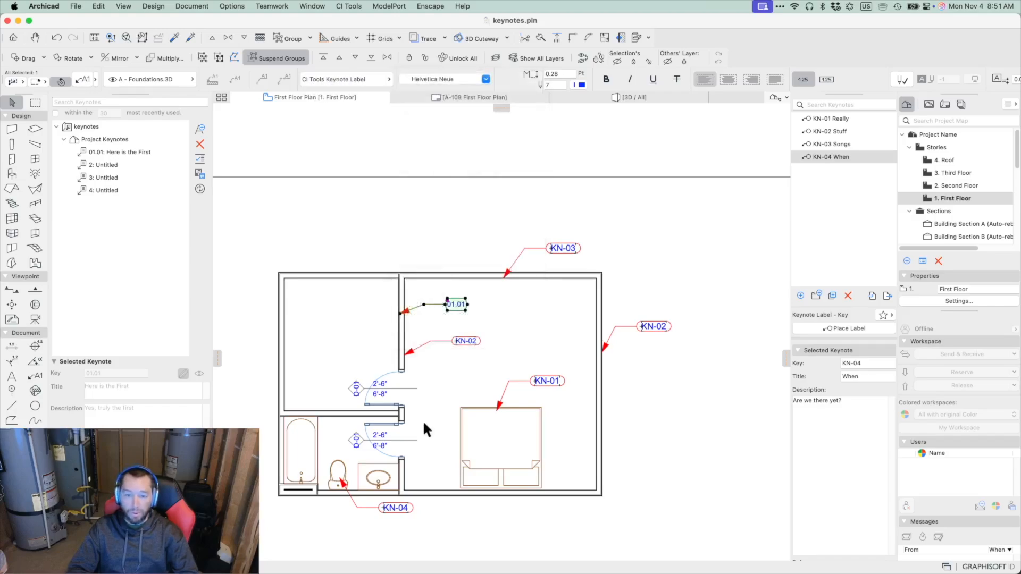
pyautogui.press('Escape')
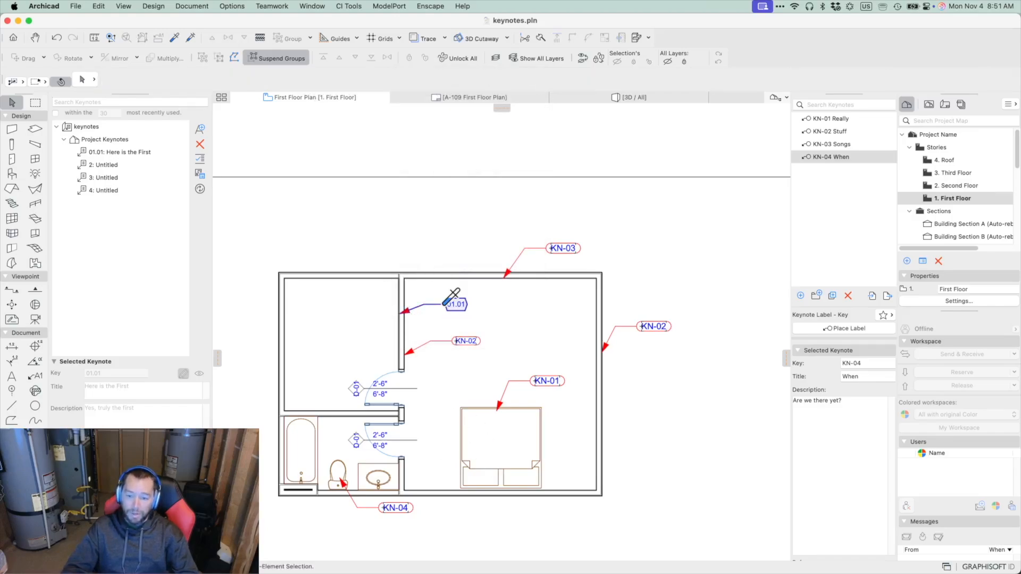
# Pick up the settings of the 01.01 keynote label and place a label for keynote "01.01: Here is the First" on the right exterior wall
pyautogui.doubleClick(451, 297)
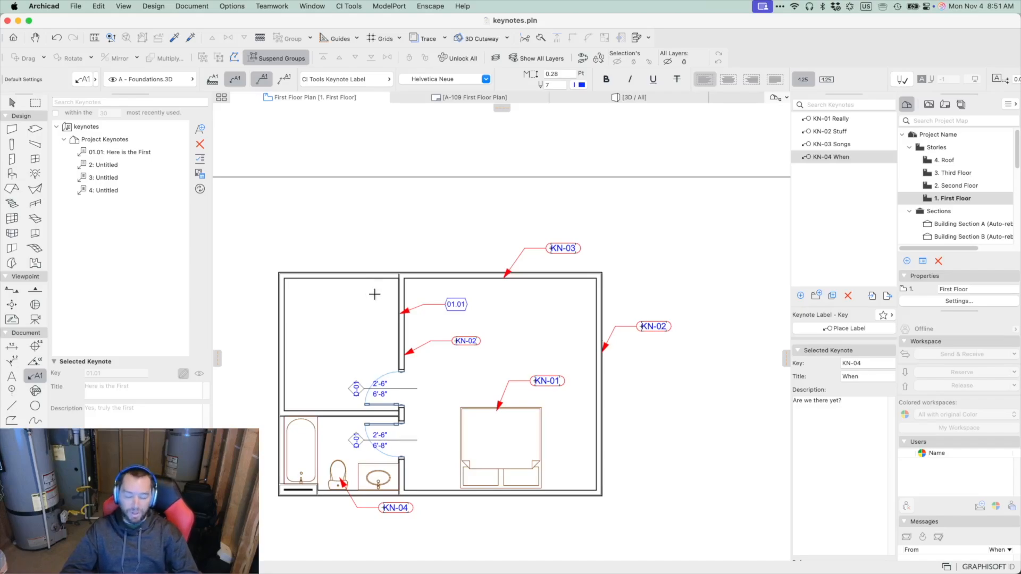
pyautogui.click(434, 302)
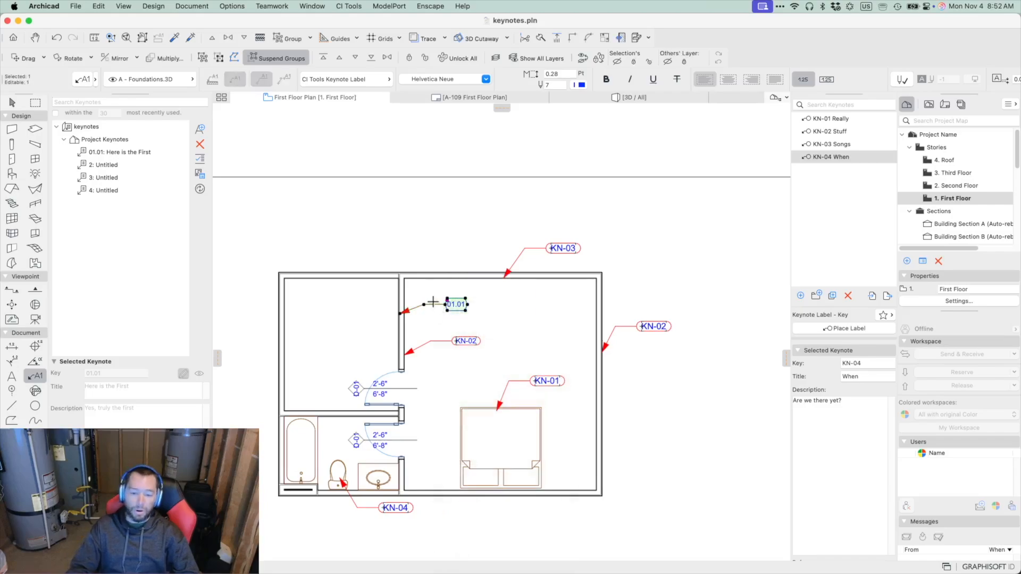
pyautogui.press('Escape')
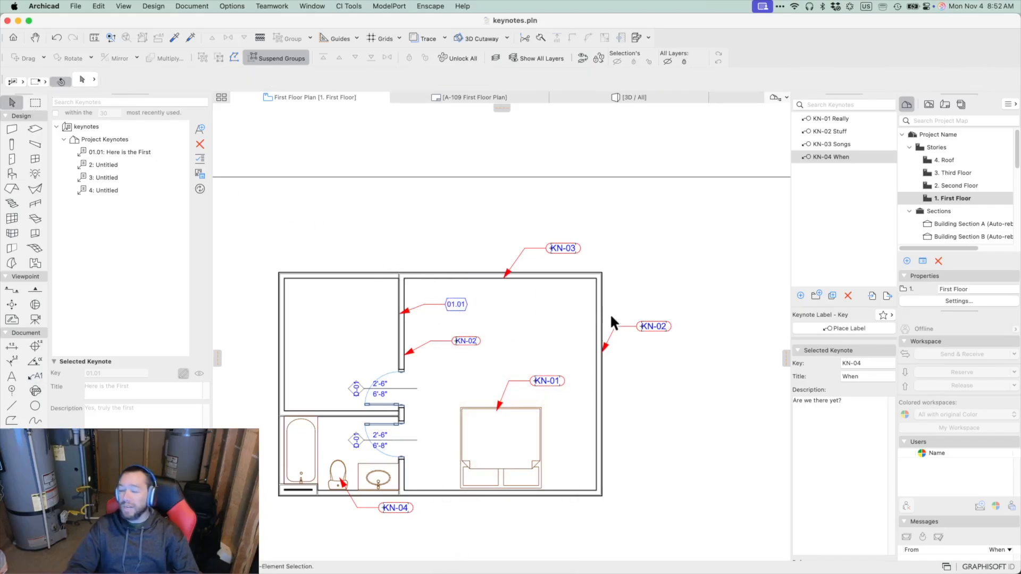
pyautogui.click(174, 37)
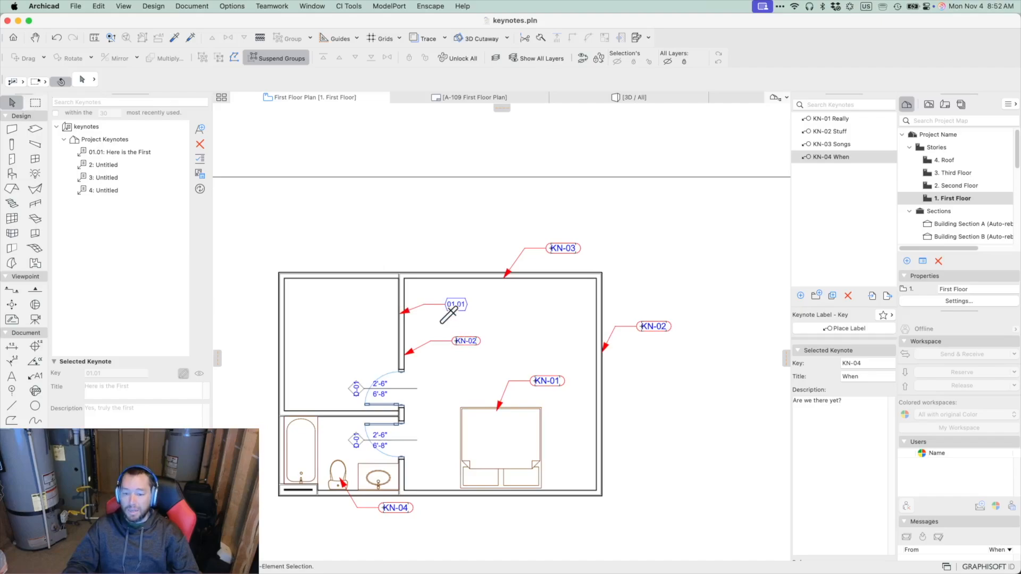
pyautogui.click(435, 304)
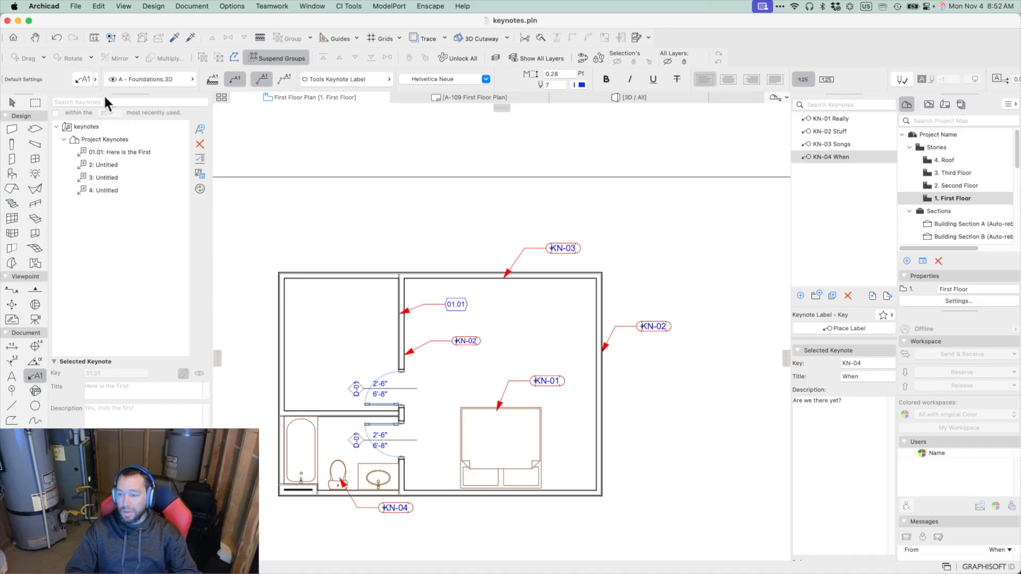
pyautogui.click(114, 152)
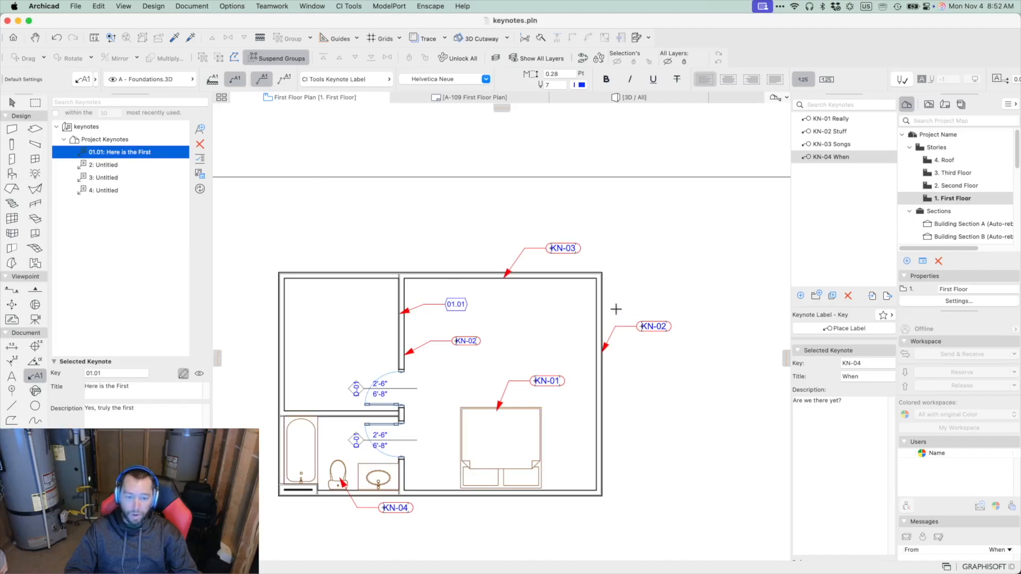
pyautogui.click(603, 305)
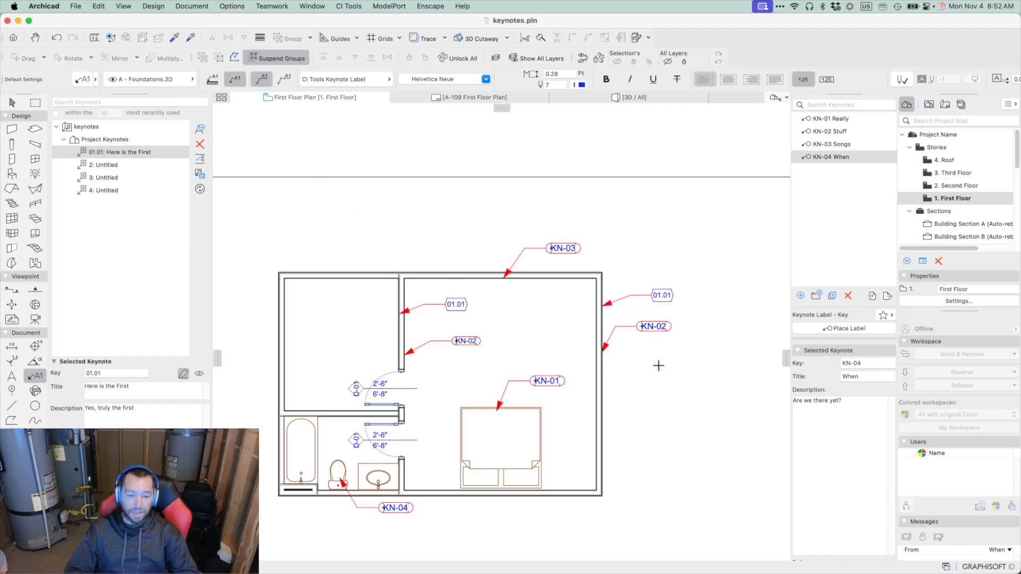
# Set the key of the project keynote "4: Untitled" to 04.01 and its title to BRICK EXTERIOR
pyautogui.click(103, 190)
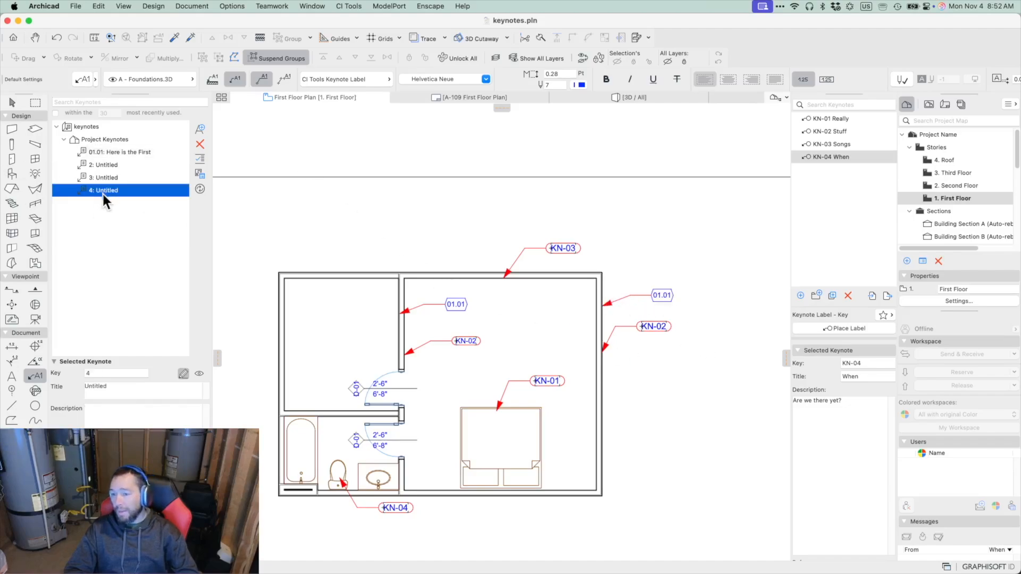
pyautogui.click(88, 374)
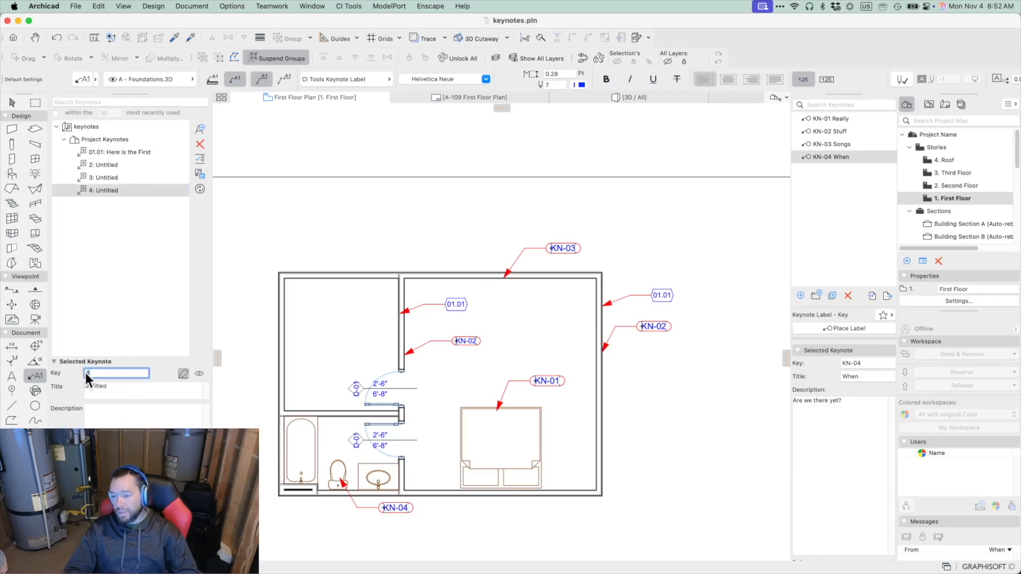
pyautogui.write('04.')
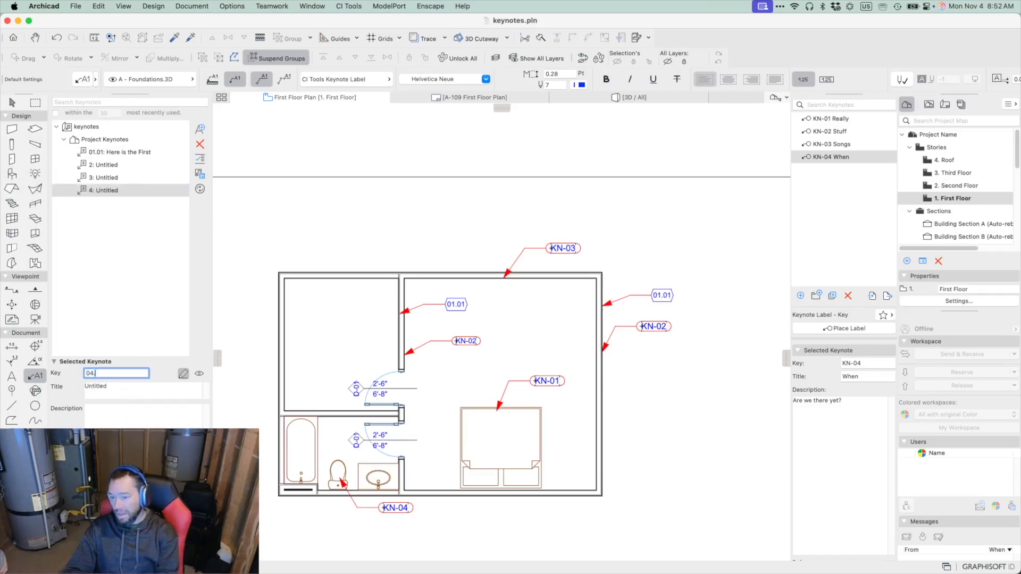
pyautogui.press('Tab')
pyautogui.press('BackSpace')
pyautogui.press('BackSpace')
pyautogui.press('BackSpace')
pyautogui.press('BackSpace')
pyautogui.press('BackSpace')
pyautogui.press('BackSpace')
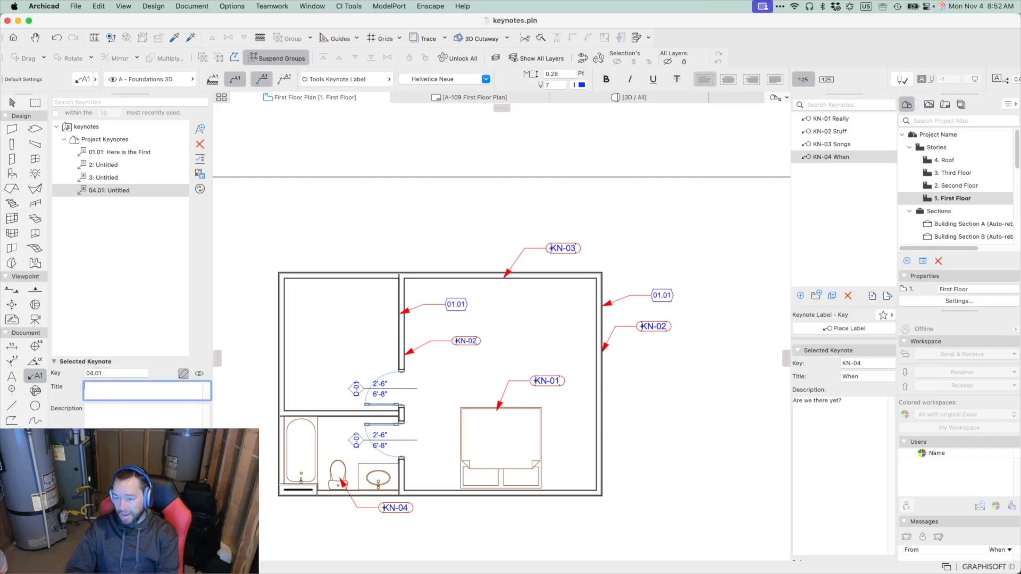
pyautogui.write('BRICK EXTERIOR')
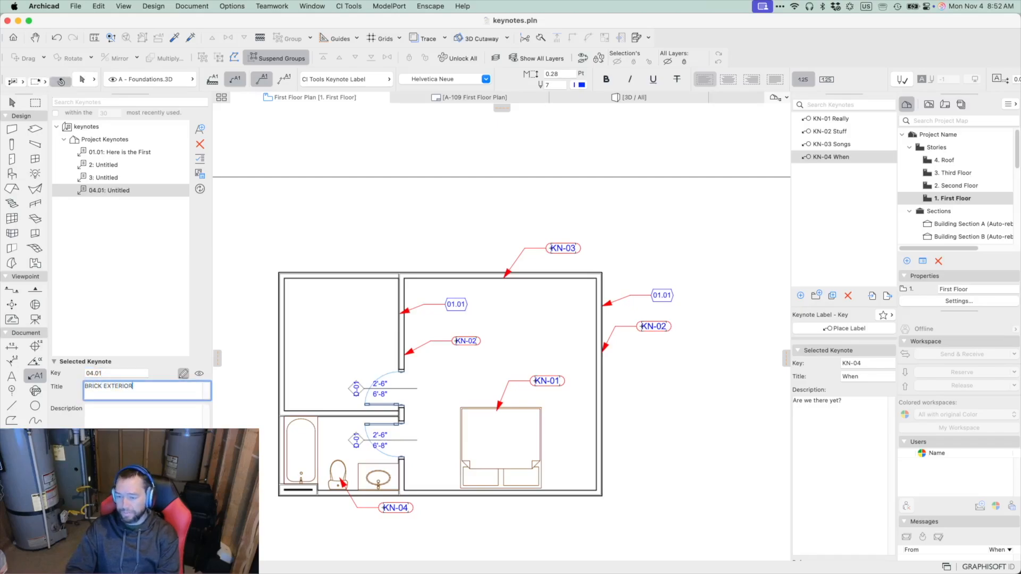
# Enter "INTERSTATE ATLAS BRICK, ARCTIC WHITE" as the description of keynote 04.01
pyautogui.press('Tab')
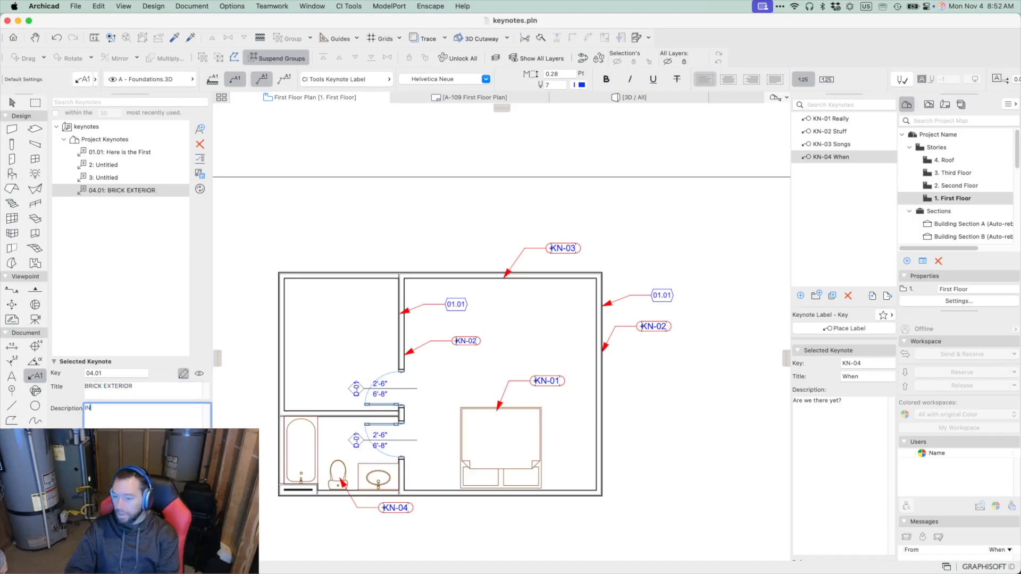
pyautogui.write('INTERSTATE ')
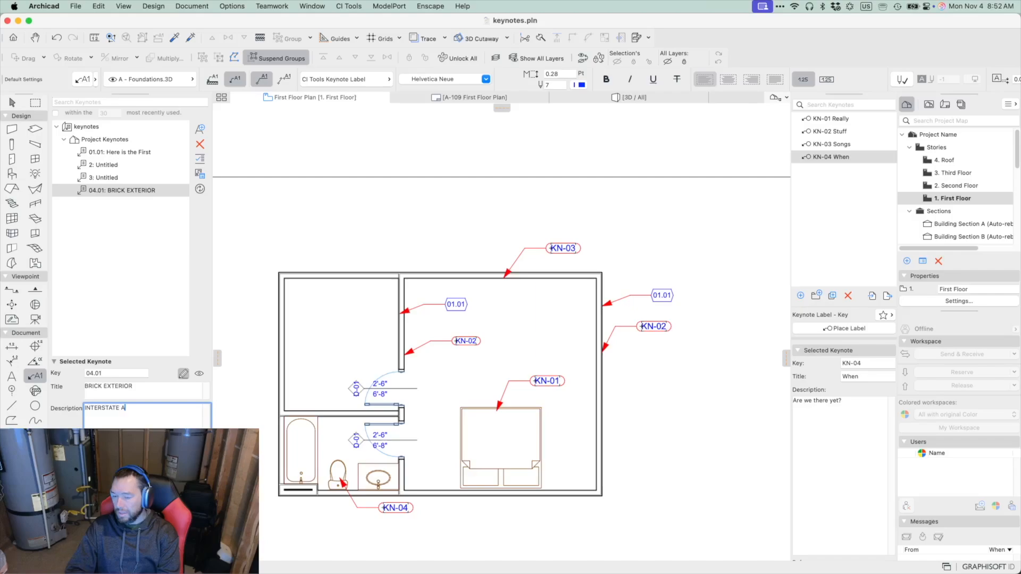
pyautogui.write('ATLAS BRICK, ARCTIC WHITE')
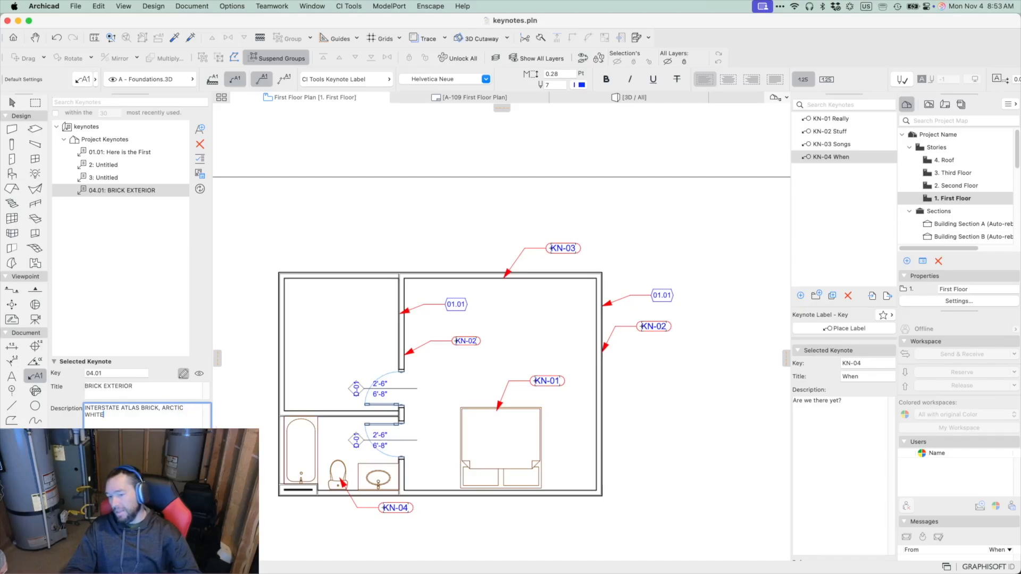
pyautogui.press('Return')
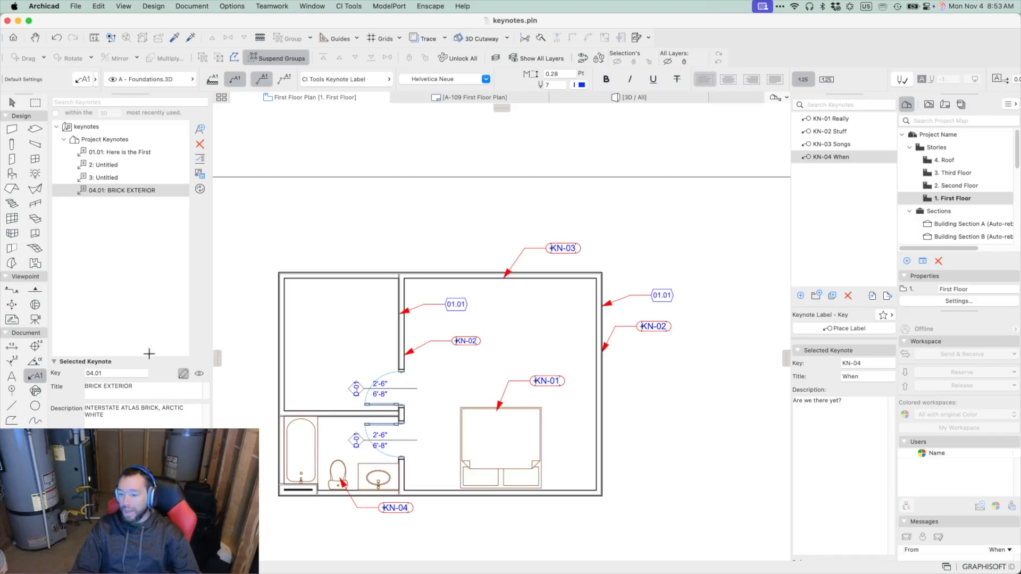
# Place a label for keynote "04.01: BRICK EXTERIOR" on the upper exterior wall above the upper-left room
pyautogui.click(124, 192)
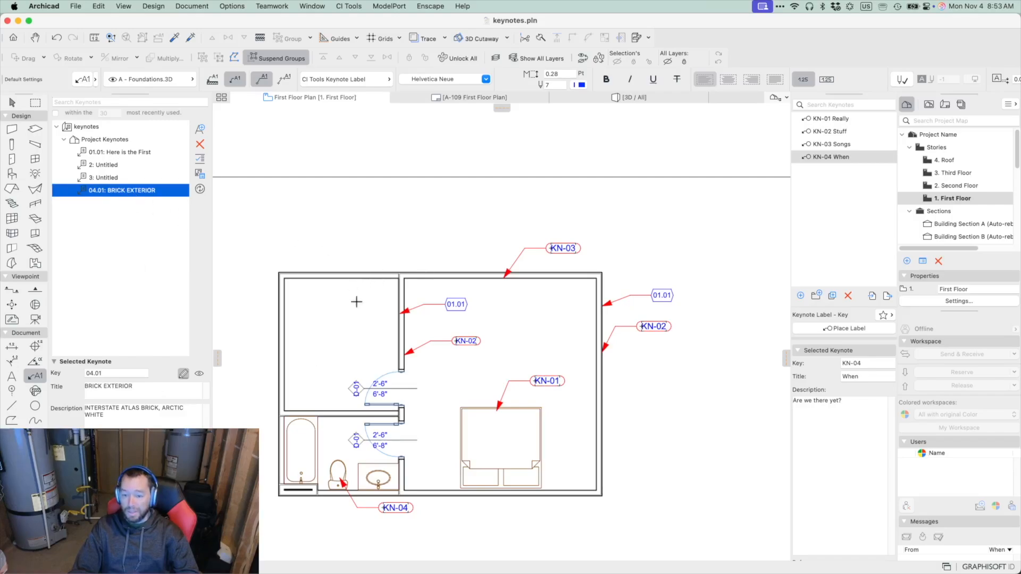
pyautogui.click(336, 271)
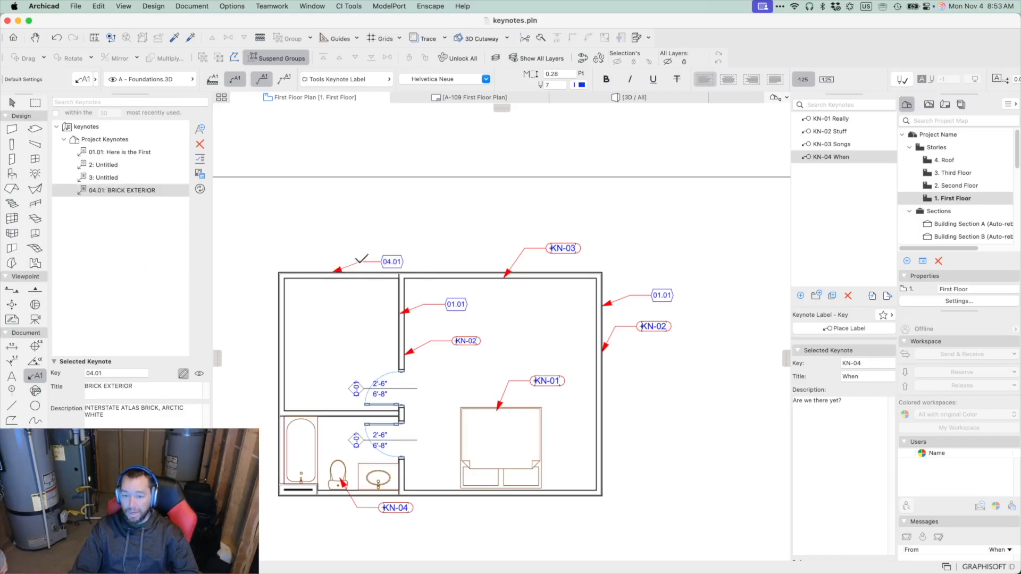
pyautogui.press('Escape')
# Move the leader bend and text of the 04.01 label closer to its arrow above the upper exterior wall
pyautogui.click(359, 263)
pyautogui.click(360, 263)
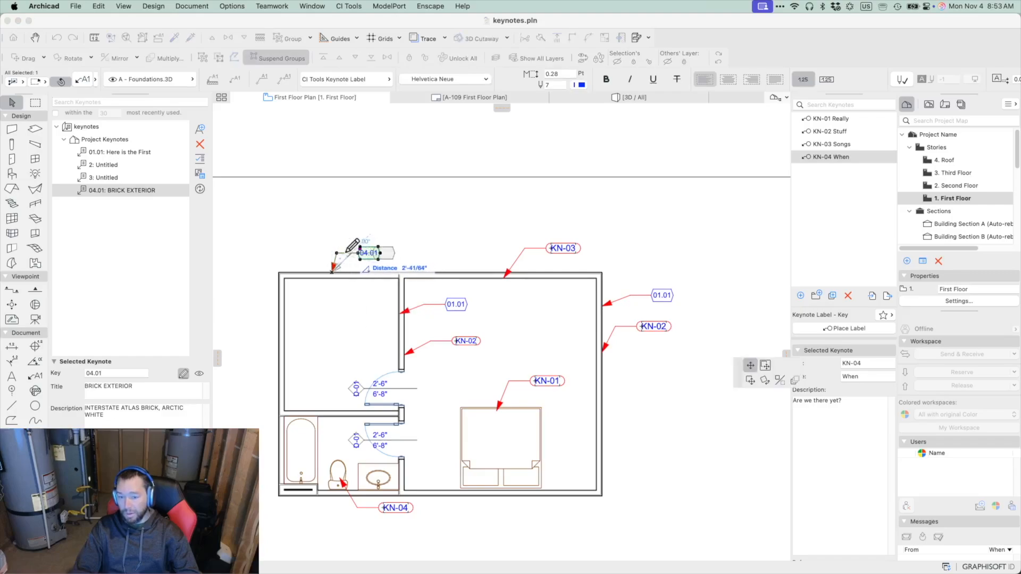
pyautogui.click(337, 249)
pyautogui.click(358, 249)
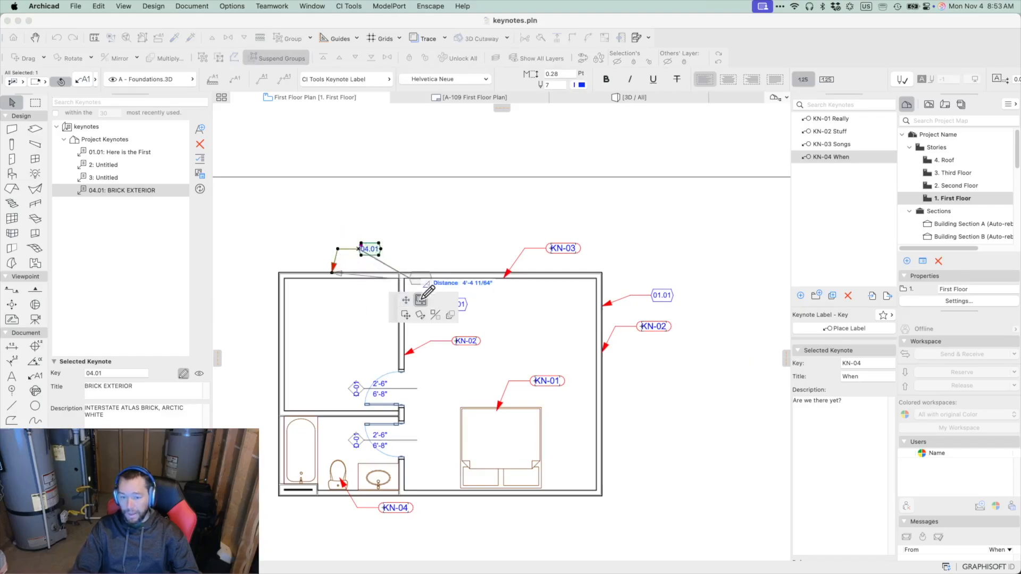
pyautogui.click(420, 300)
pyautogui.click(345, 248)
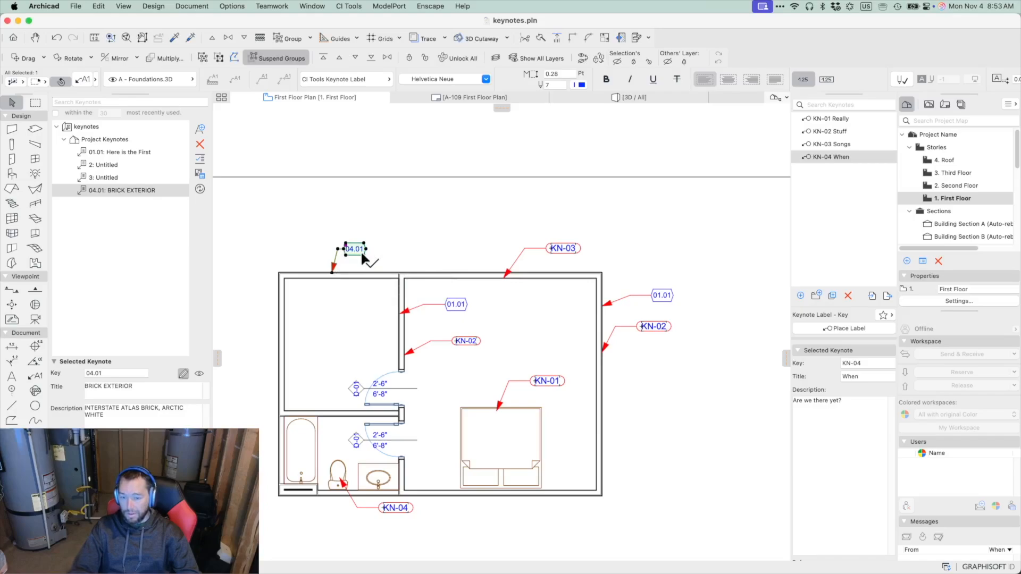
pyautogui.click(323, 265)
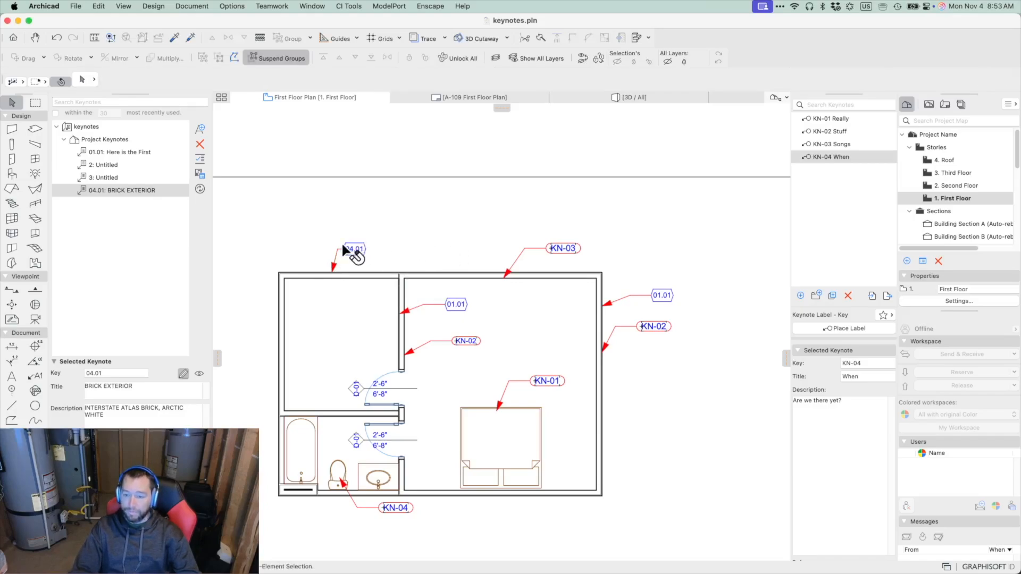
# Move the text of the 04.01 label to the left side of its leader bend, leaving the arrow in place
pyautogui.click(344, 248)
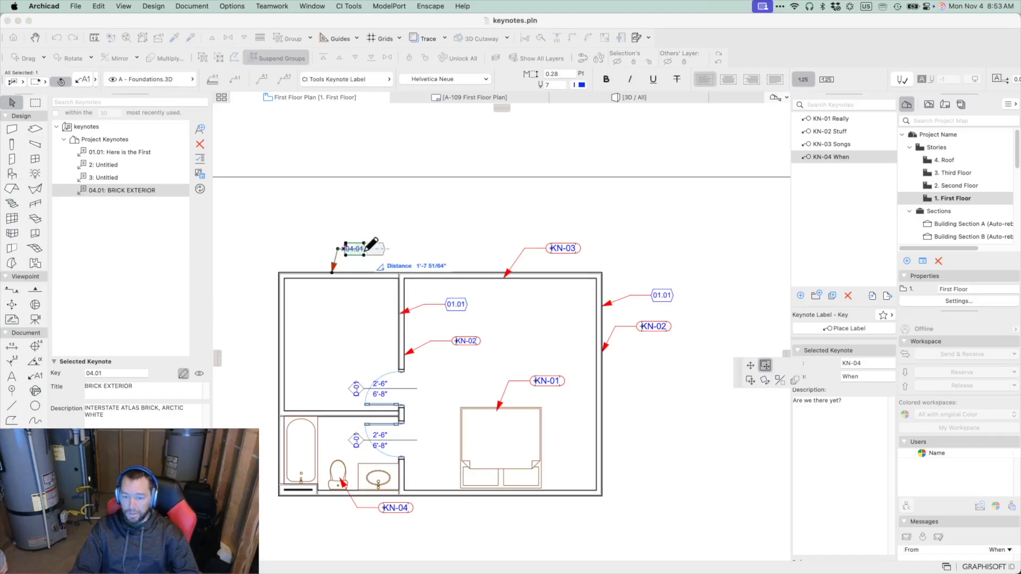
pyautogui.click(353, 247)
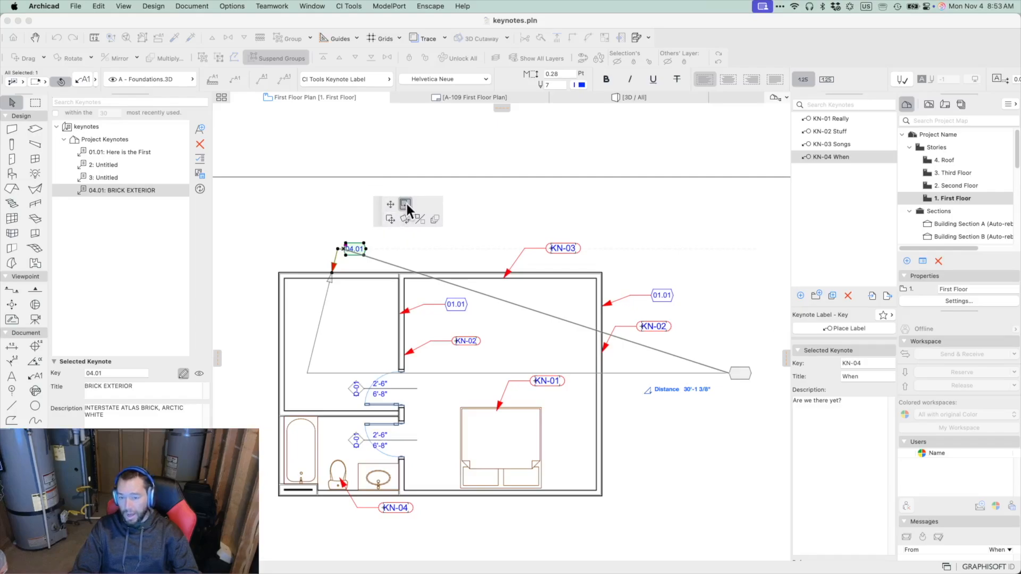
pyautogui.click(405, 204)
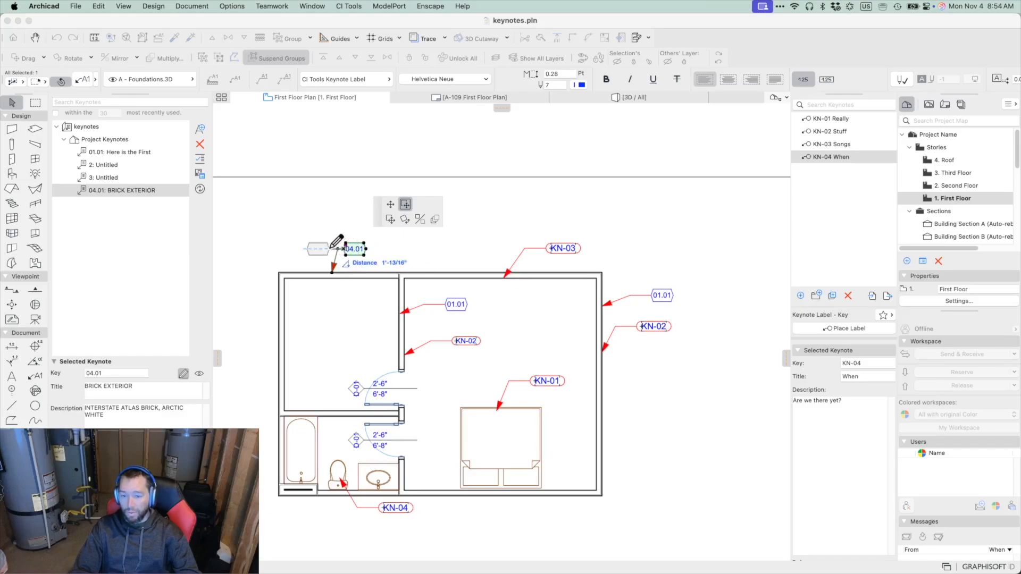
pyautogui.press('Escape')
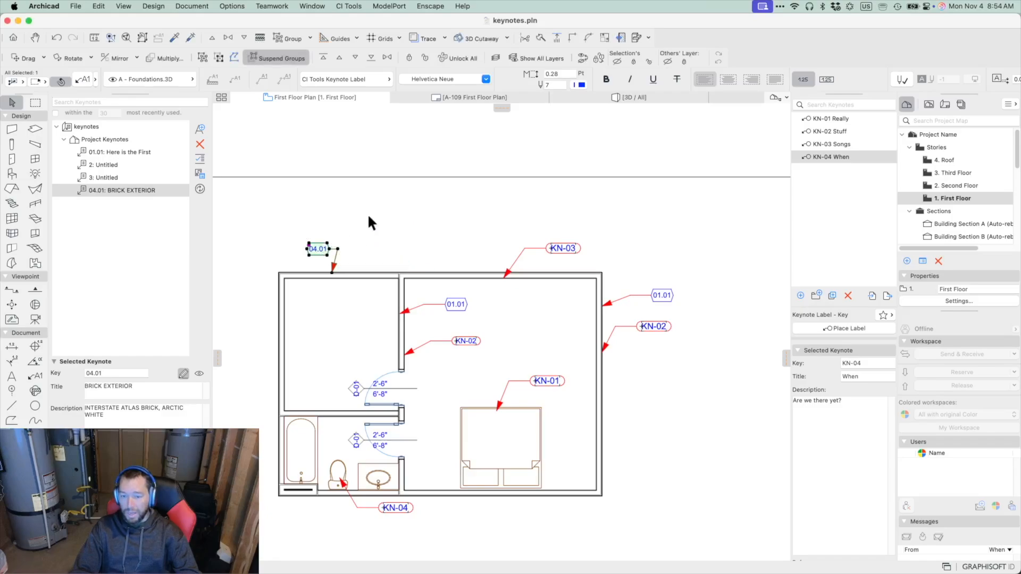
pyautogui.click(332, 250)
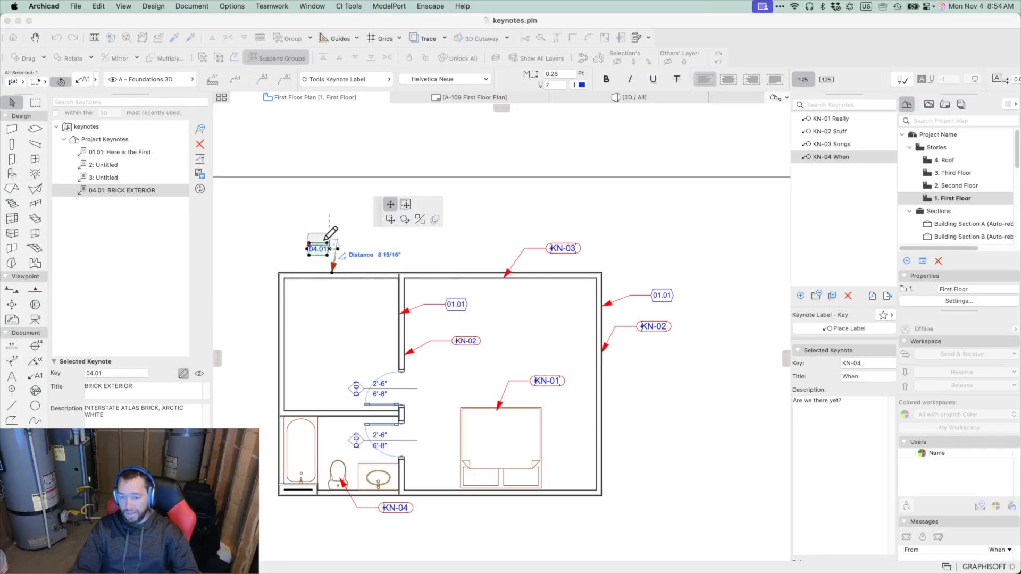
pyautogui.click(330, 247)
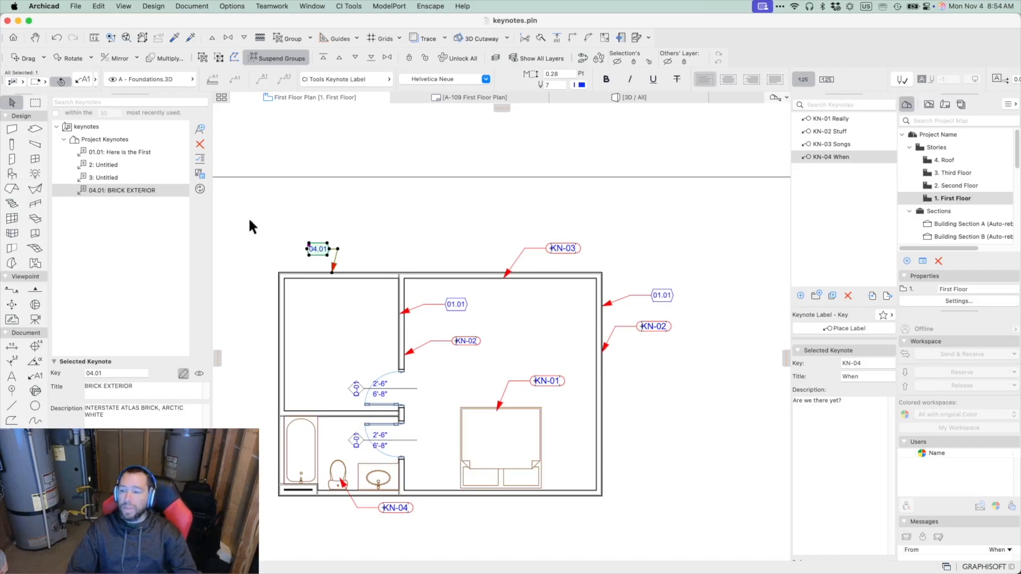
pyautogui.click(354, 262)
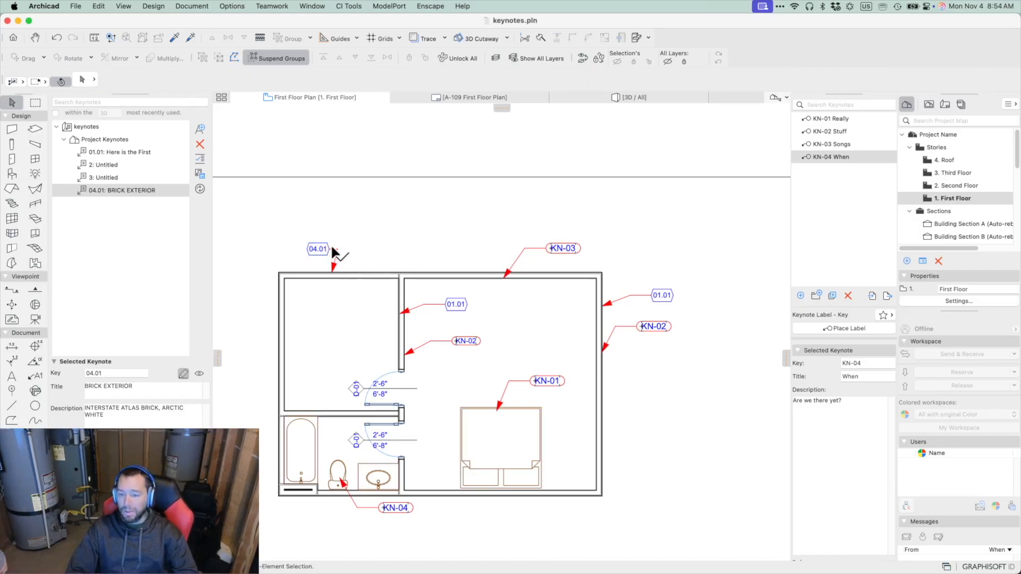
# Open the selection settings of the 04.01 label and examine its pointer options and the available arrowhead styles
pyautogui.click(331, 248)
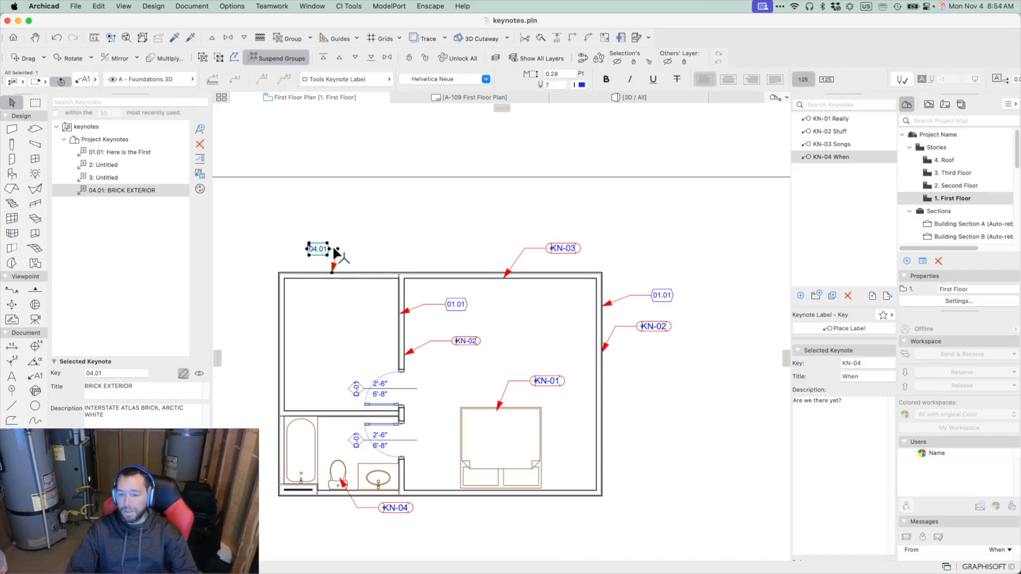
pyautogui.click(82, 79)
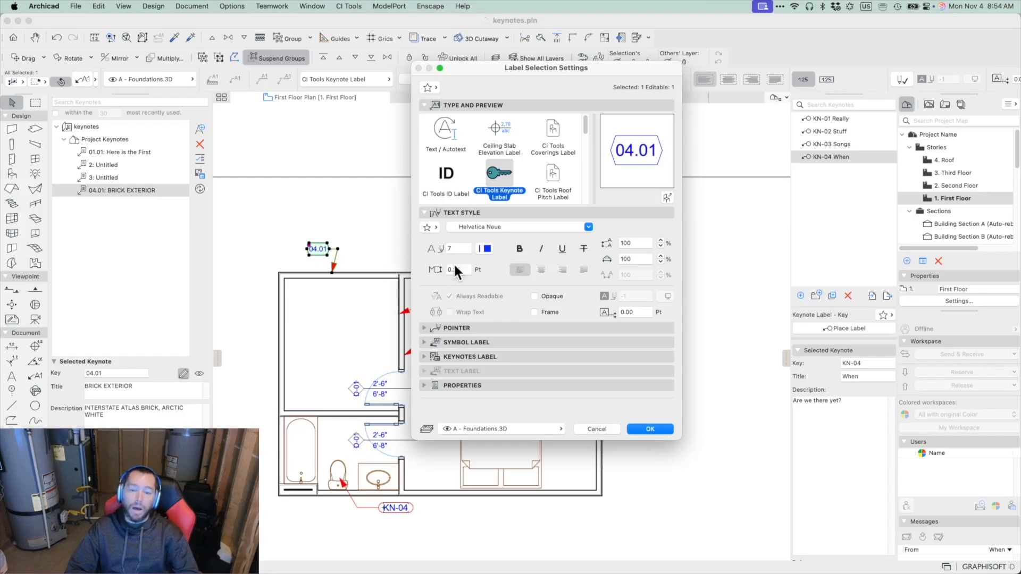
pyautogui.click(426, 326)
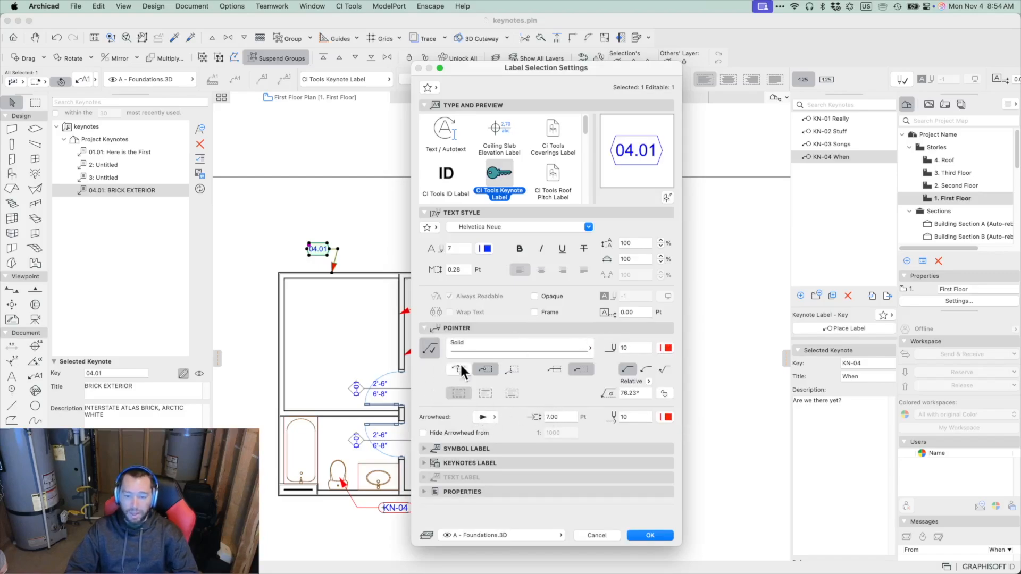
pyautogui.click(485, 415)
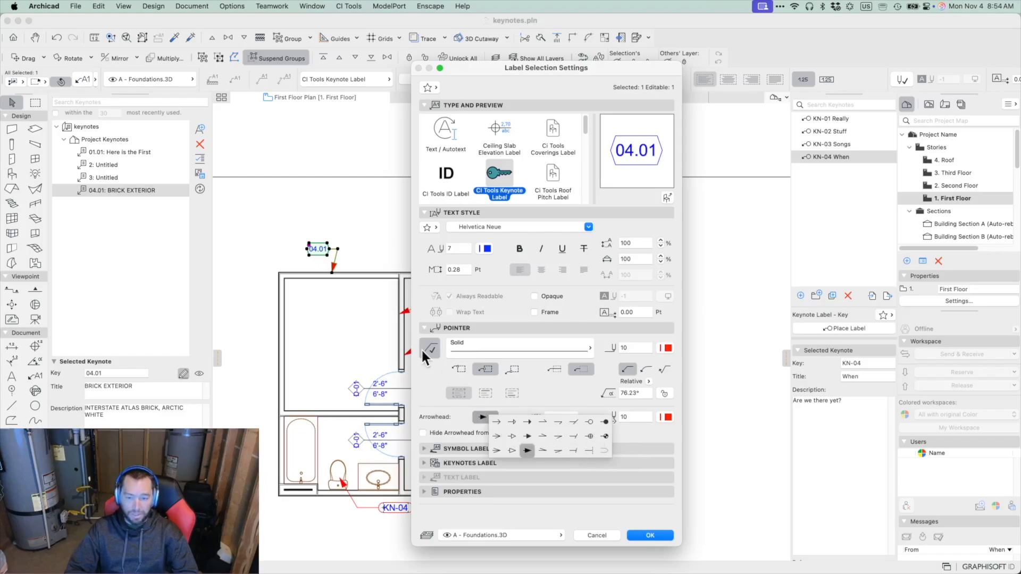
pyautogui.click(427, 399)
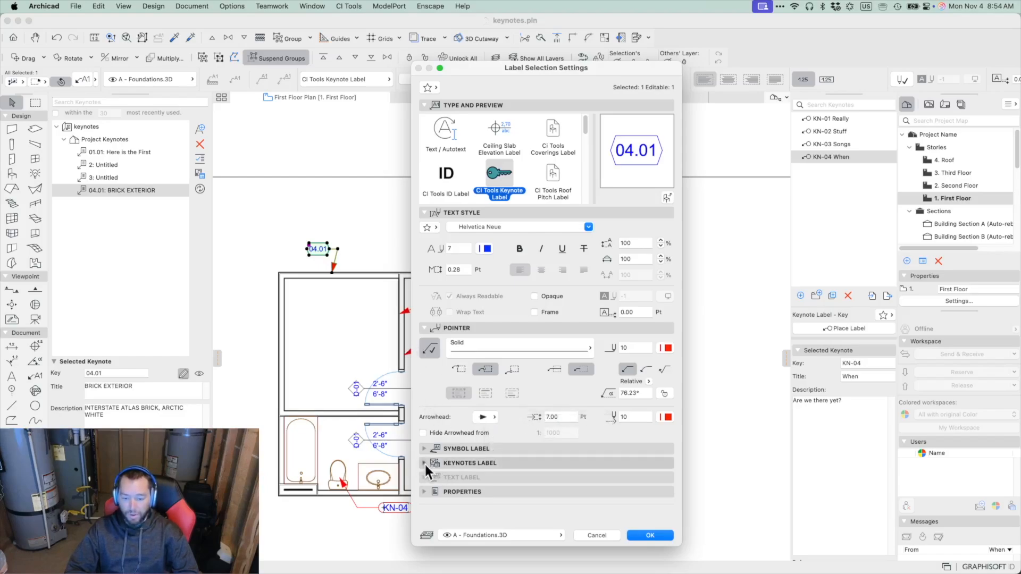
# Change the frame shape of the 04.01 keynote label to Round Ends
pyautogui.click(424, 463)
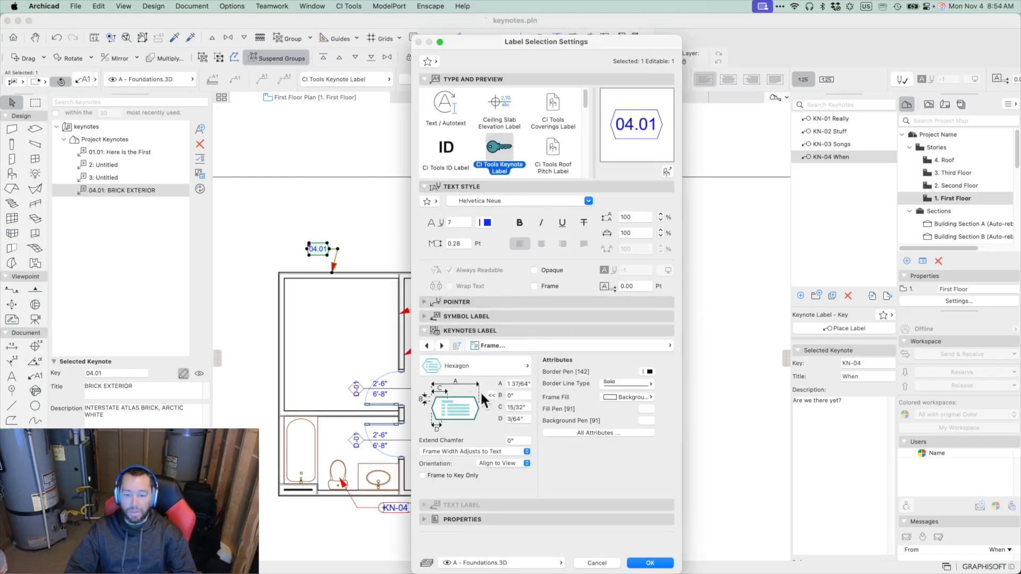
pyautogui.click(523, 366)
pyautogui.click(566, 368)
pyautogui.click(501, 365)
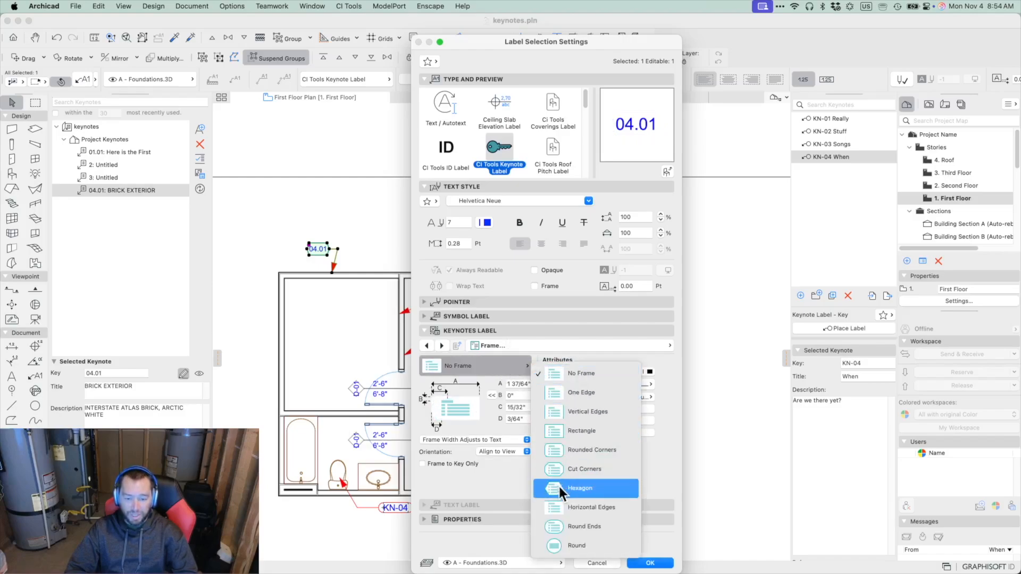
pyautogui.click(556, 527)
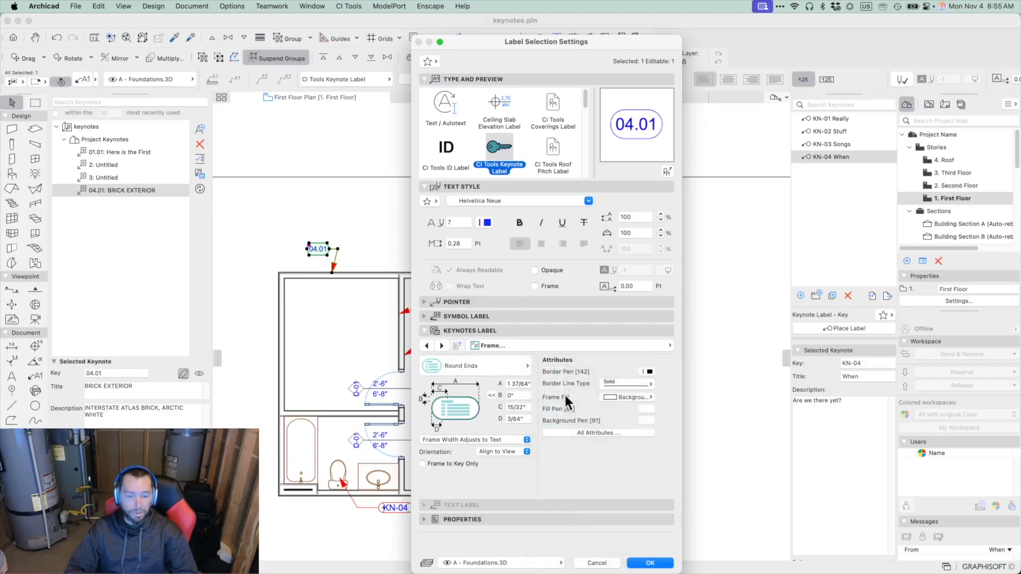
# Set both the fill pen and the background pen of the label's frame to teal pen 46
pyautogui.click(646, 371)
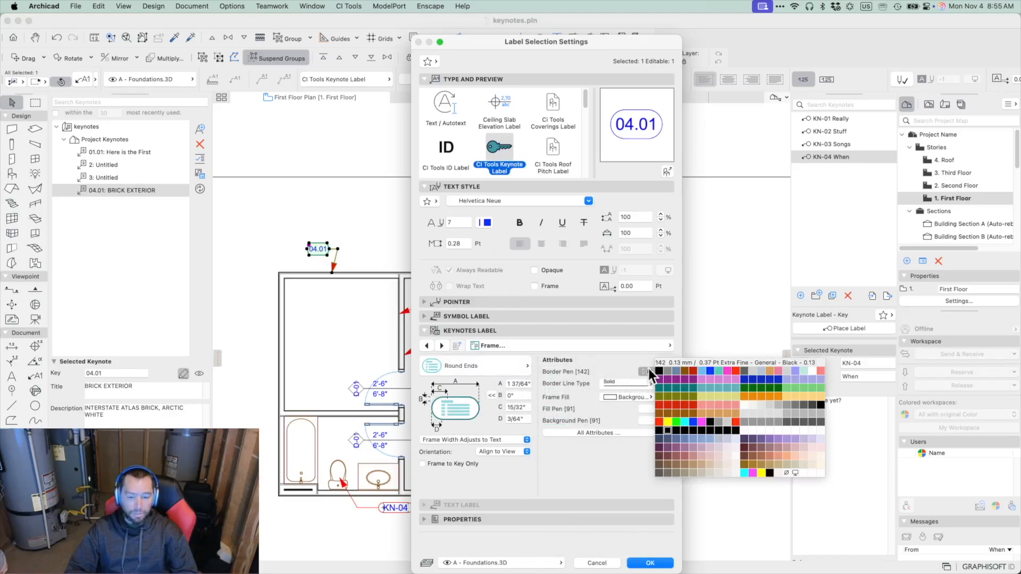
pyautogui.click(650, 368)
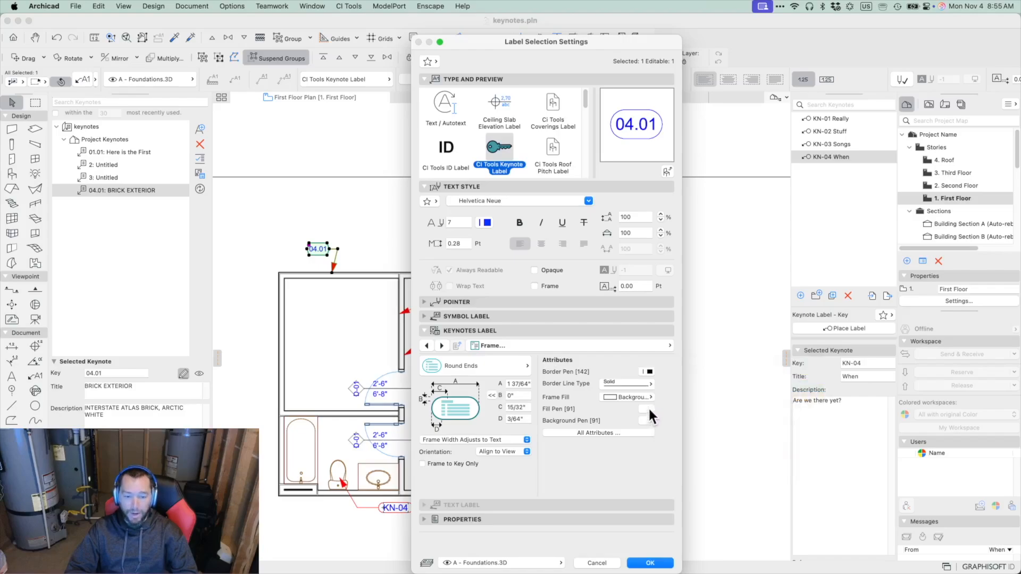
pyautogui.click(647, 408)
pyautogui.click(701, 424)
pyautogui.click(647, 409)
pyautogui.click(649, 418)
pyautogui.click(647, 420)
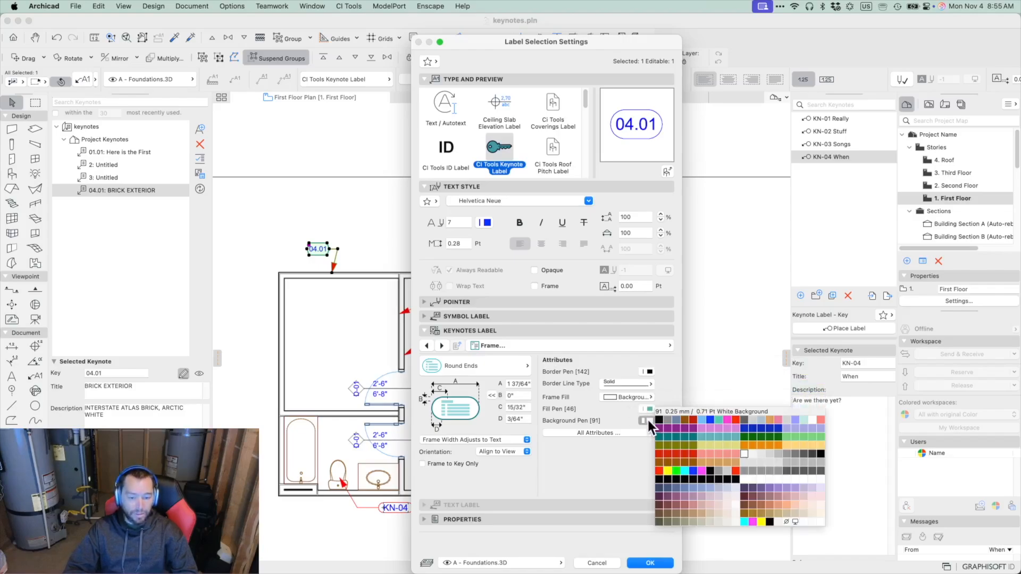
pyautogui.click(701, 436)
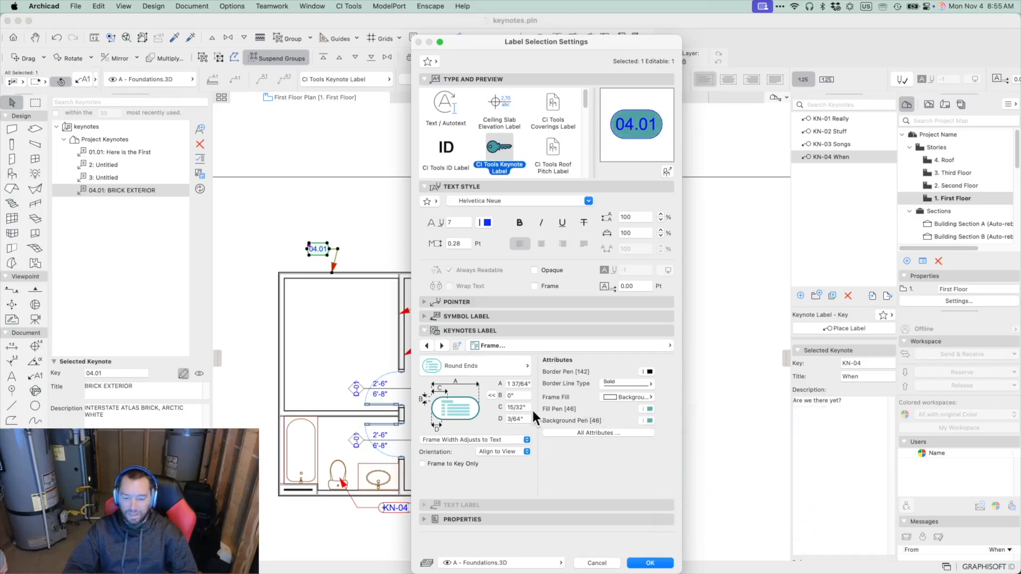
# Review the label's frame width, key text style and configuration options, and apply the changed settings to the 04.01 label
pyautogui.click(474, 440)
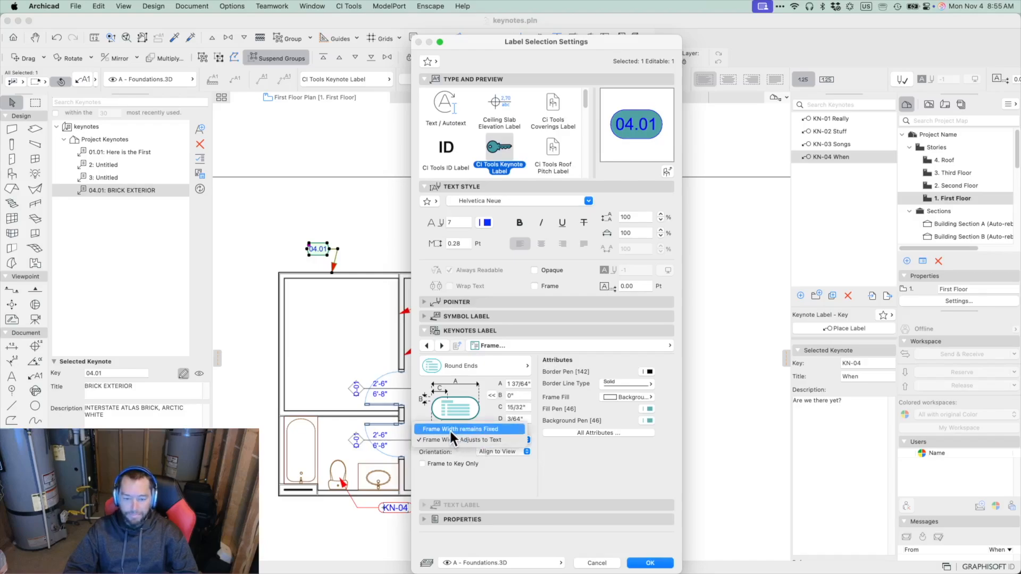
pyautogui.click(474, 443)
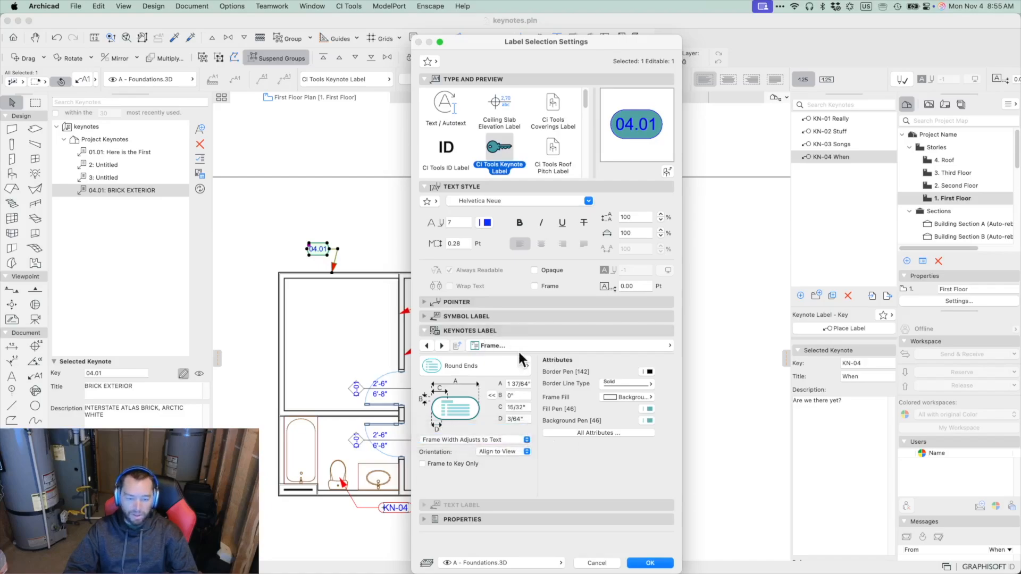
pyautogui.click(427, 346)
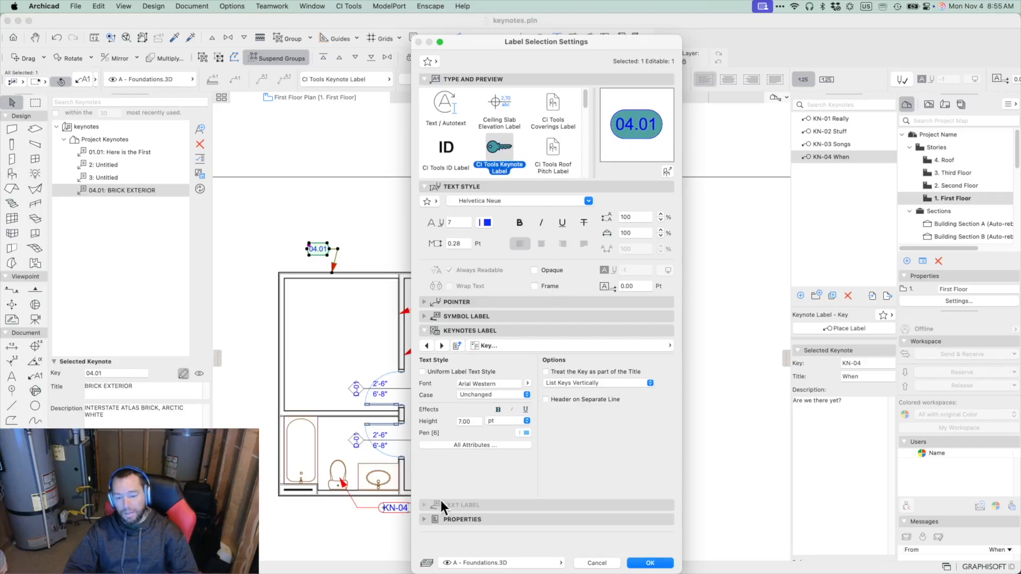
pyautogui.click(470, 421)
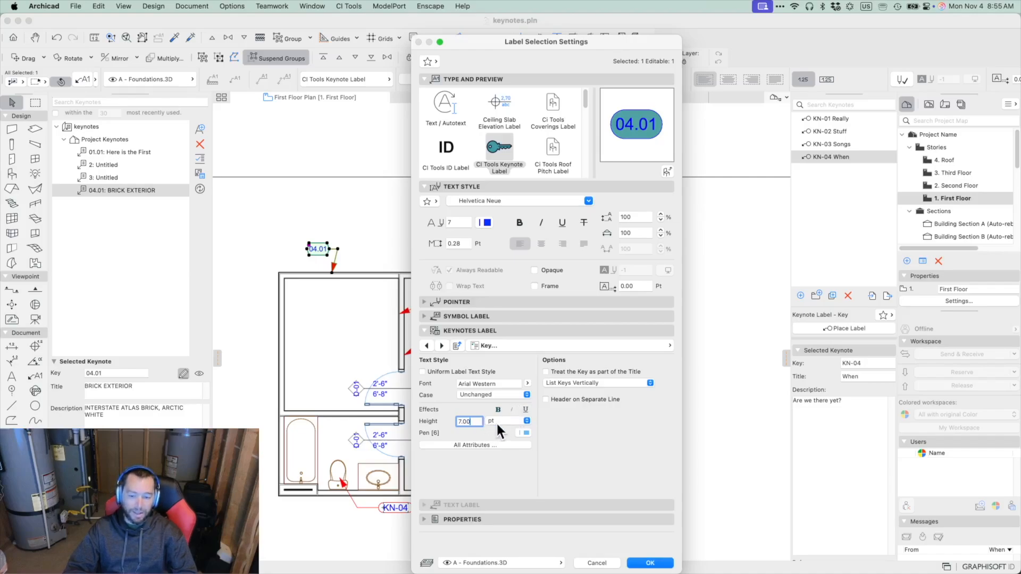
pyautogui.click(426, 346)
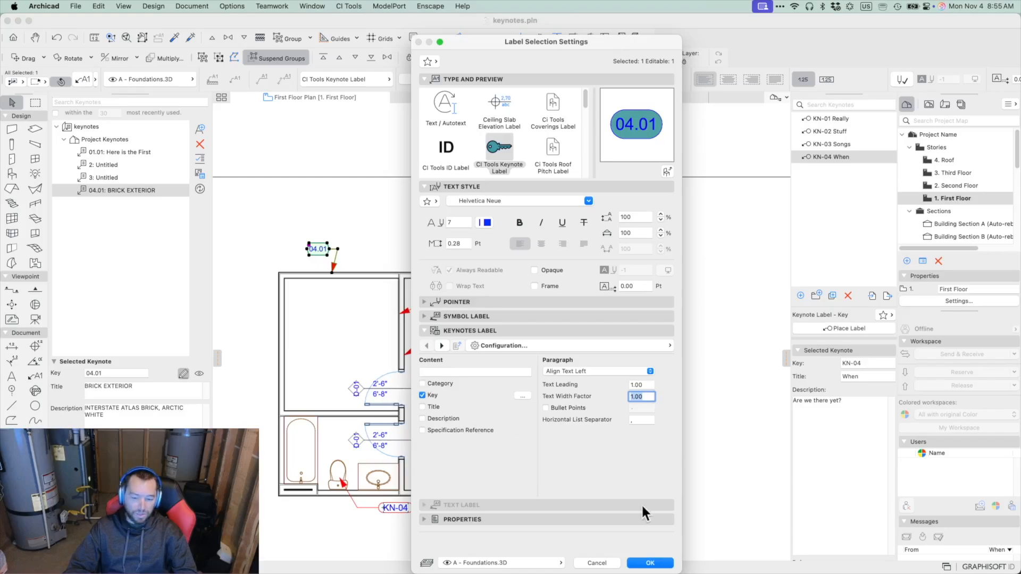
pyautogui.click(651, 563)
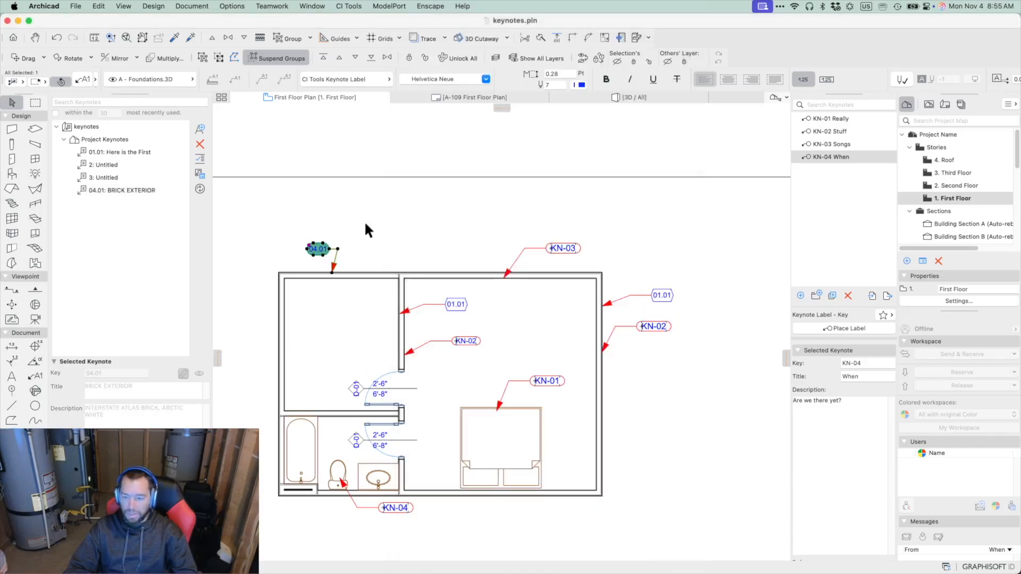
pyautogui.click(359, 223)
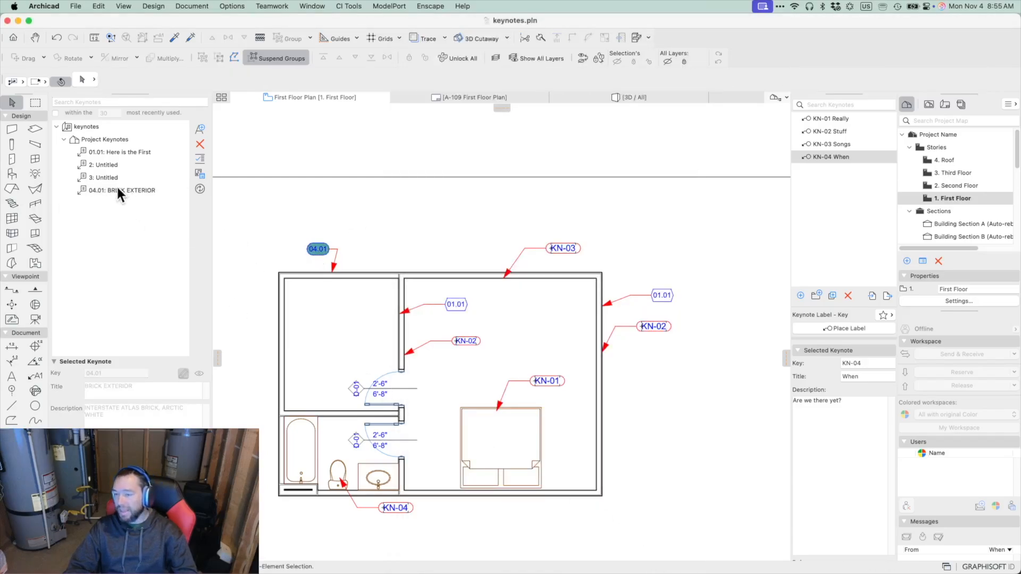
# Nest the keynote "04.01: BRICK EXTERIOR" under "3: Untitled" in the project keynotes and select that parent keynote
pyautogui.click(101, 139)
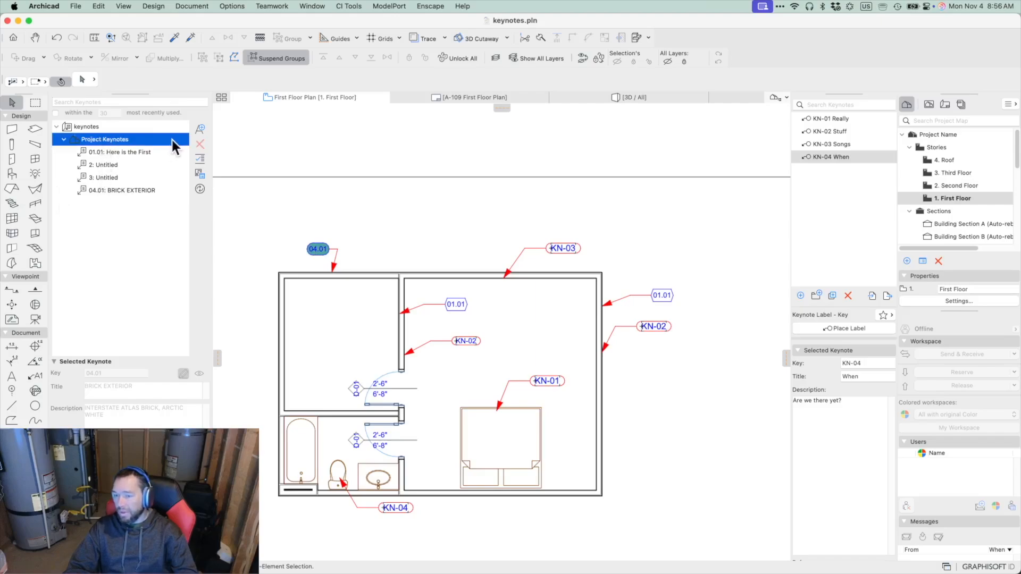
pyautogui.click(104, 183)
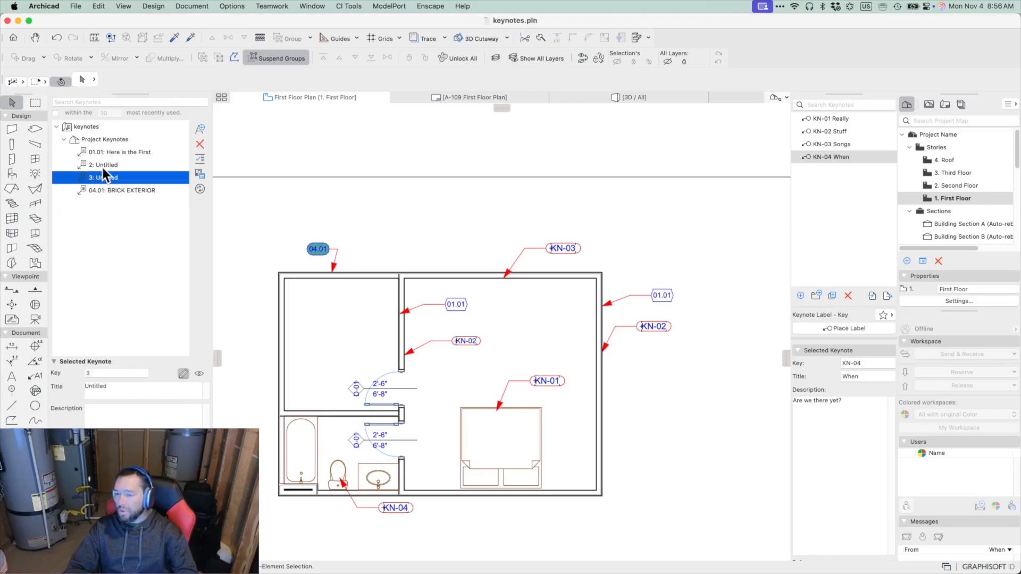
pyautogui.click(102, 139)
pyautogui.click(103, 152)
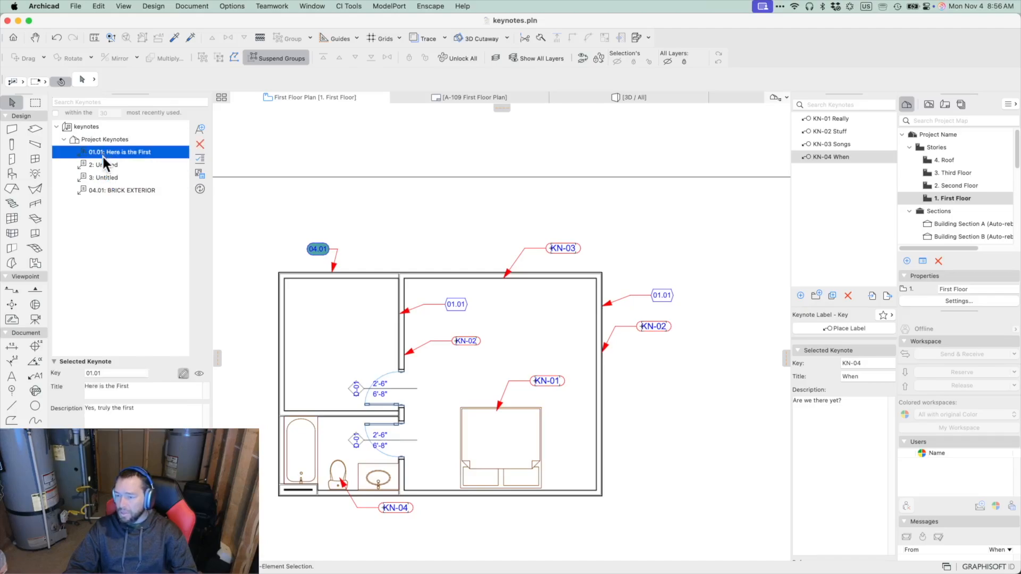
pyautogui.moveTo(103, 187); pyautogui.dragTo(112, 180)
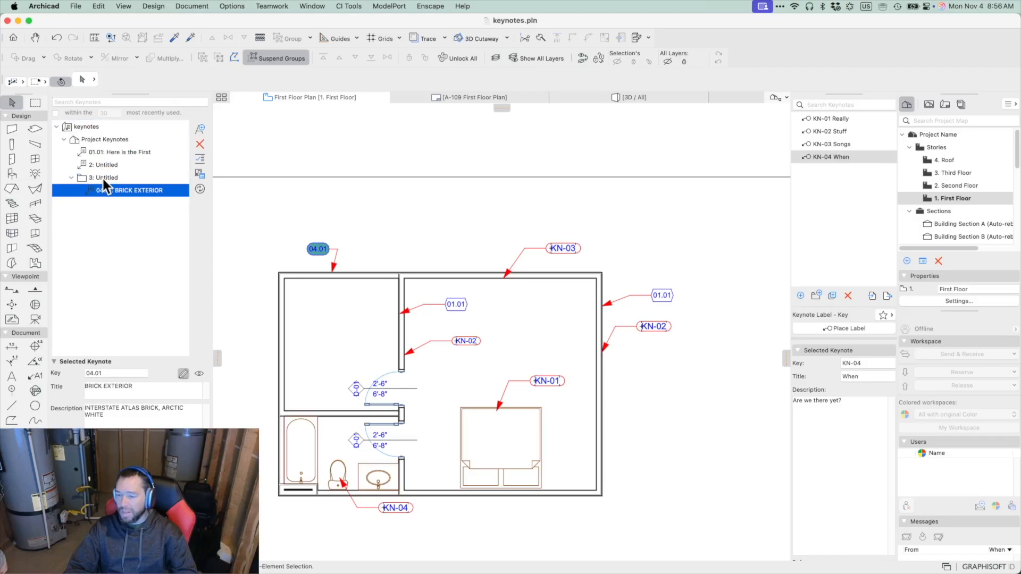
pyautogui.click(100, 178)
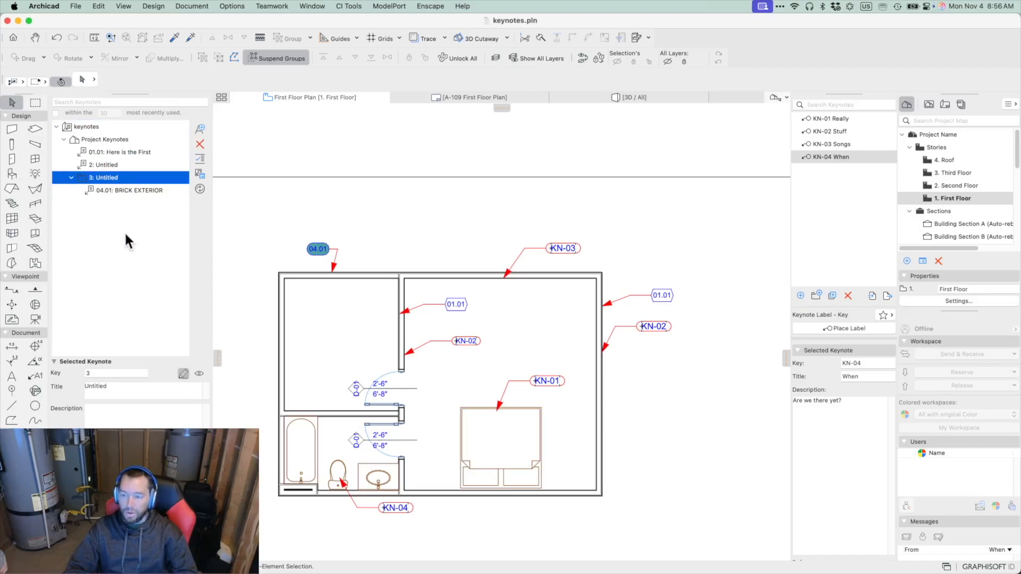
# Change the parent keynote "3: Untitled" to key 04 with the title "MASONRY:"
pyautogui.doubleClick(111, 388)
pyautogui.write('MASONRY:')
pyautogui.click(96, 372)
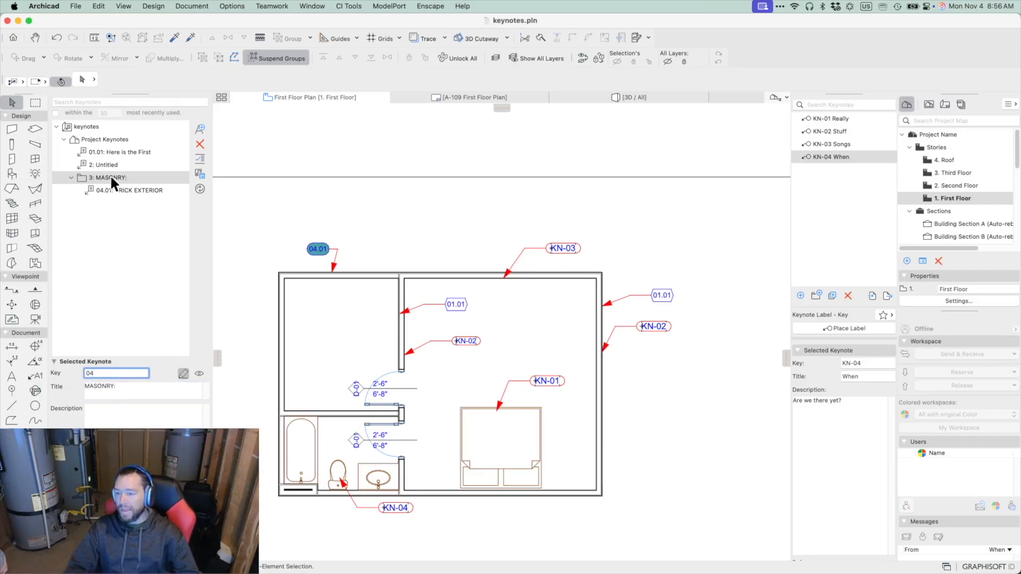
pyautogui.press('Tab')
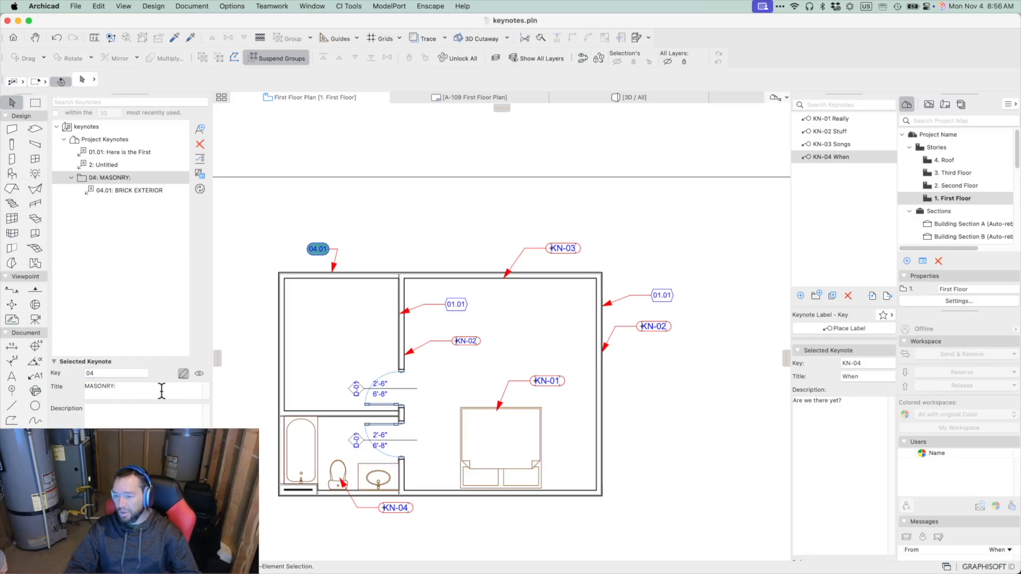
pyautogui.click(137, 213)
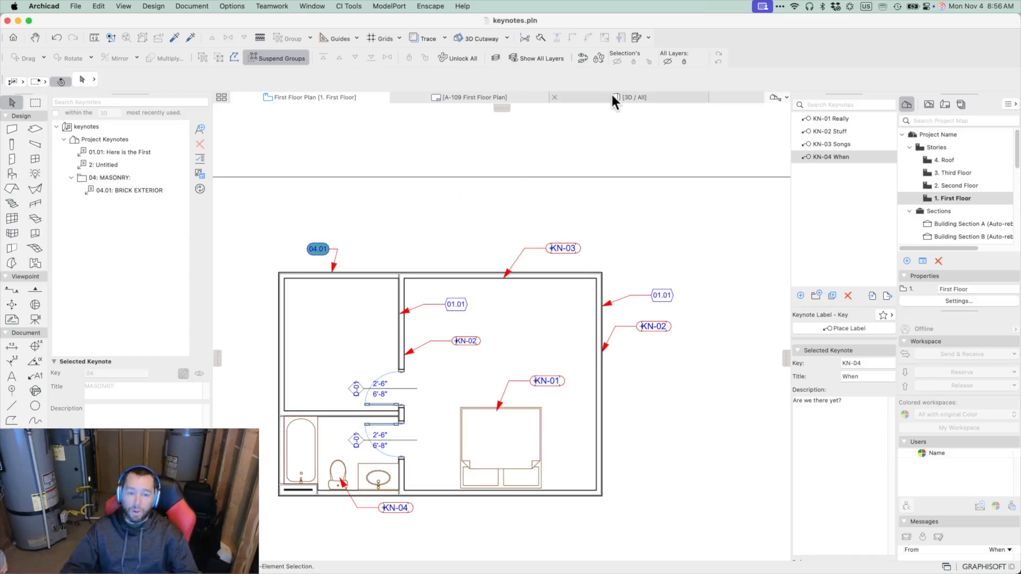
# Open the A-109 First Floor Plan layout and examine the keynote labels in its plan drawing
pyautogui.click(497, 96)
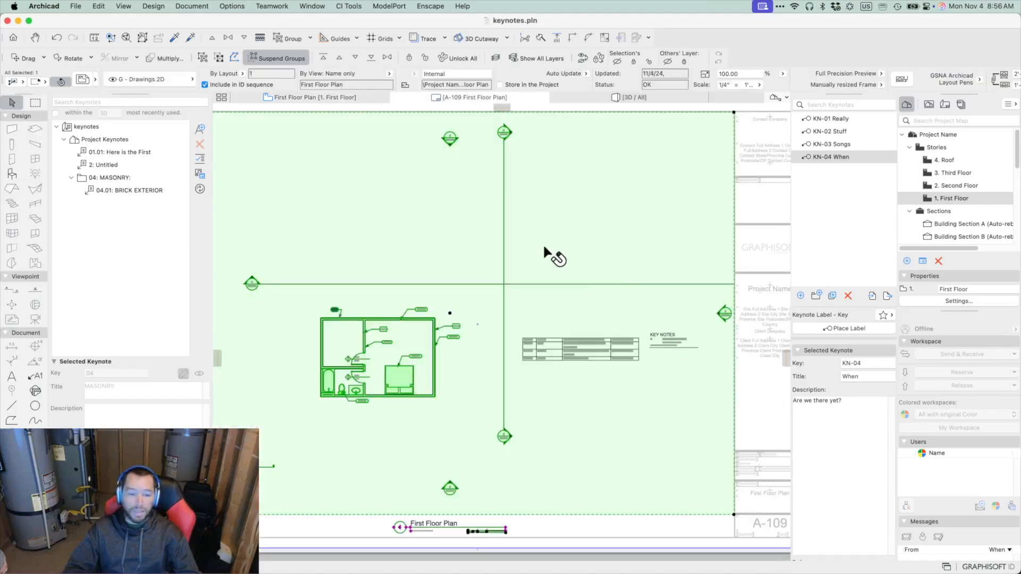
pyautogui.press('Escape')
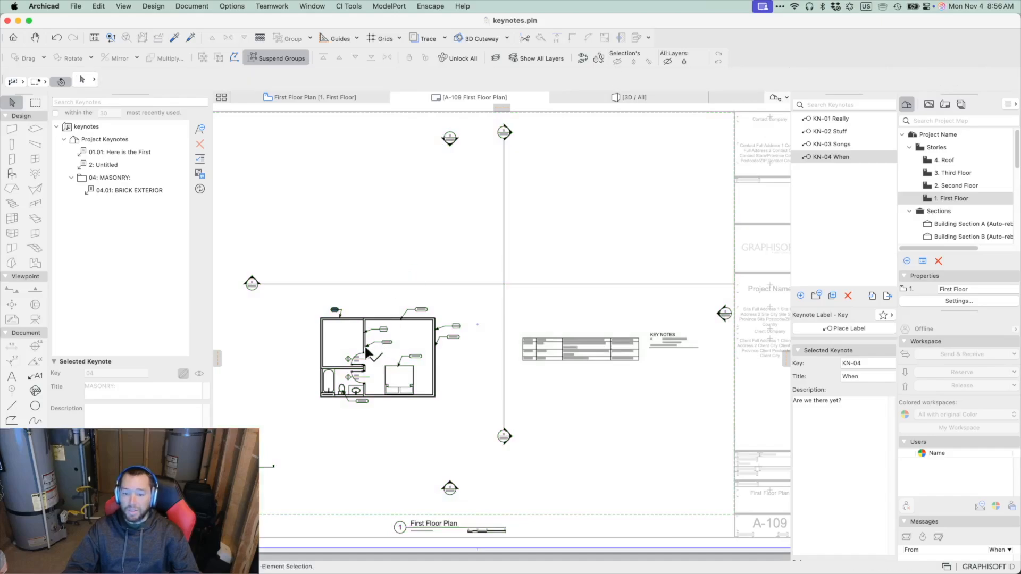
pyautogui.scroll(8, 338, 309)
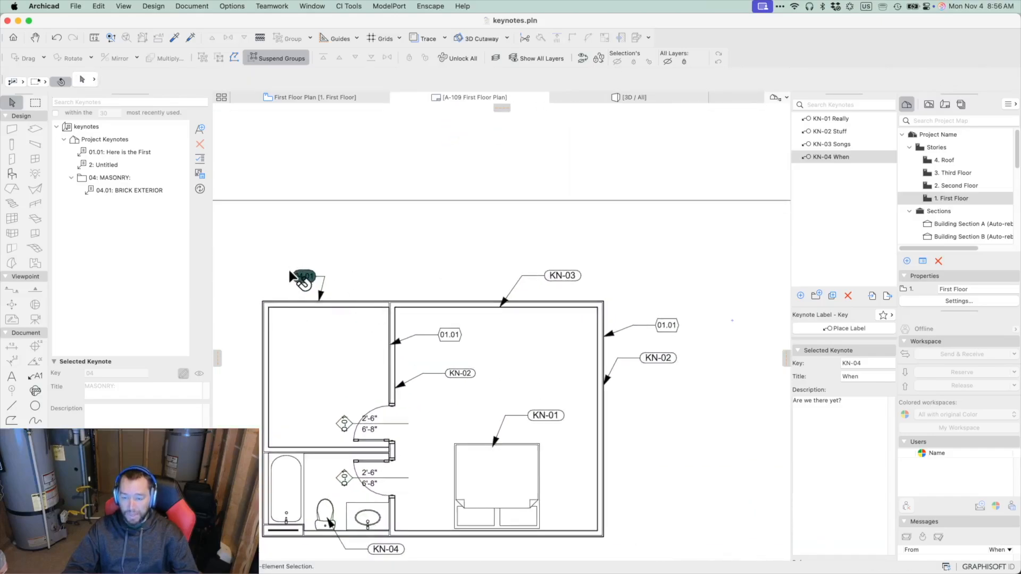
pyautogui.click(434, 344)
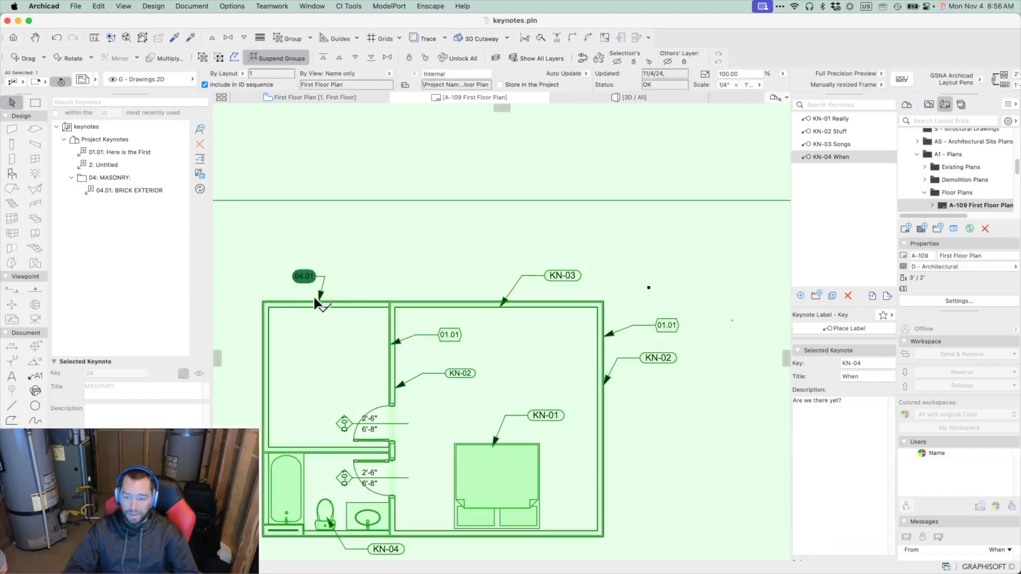
pyautogui.press('Escape')
# Update the KEY NOTES schedule with the CI Tools Update Schedules command, for the current layout only
pyautogui.scroll(-1, 352, 299)
pyautogui.scroll(-5, 474, 304)
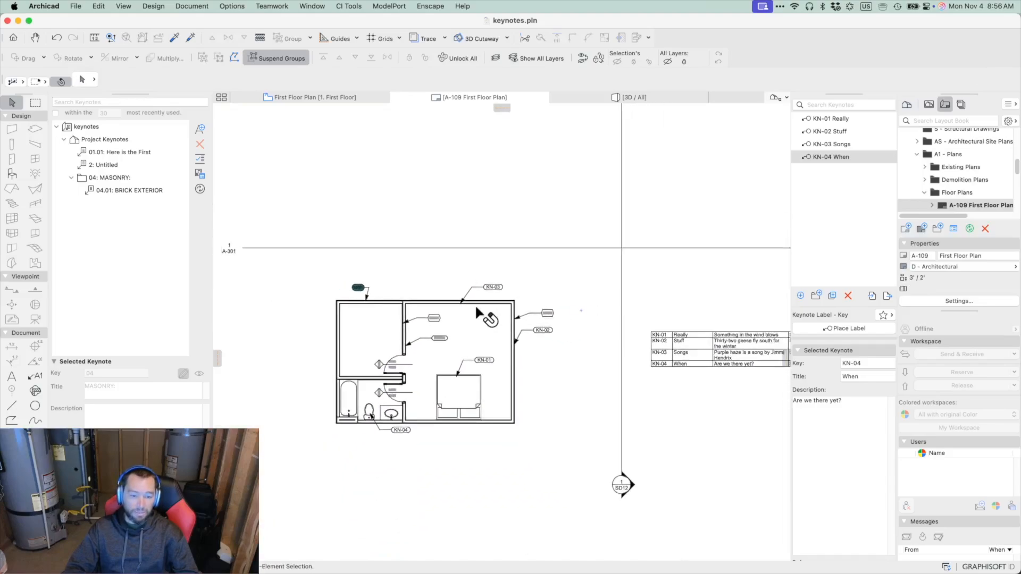
pyautogui.moveTo(475, 304); pyautogui.dragTo(328, 333, button='middle')
pyautogui.hscroll(2, 579, 317)
pyautogui.scroll(6, 570, 336)
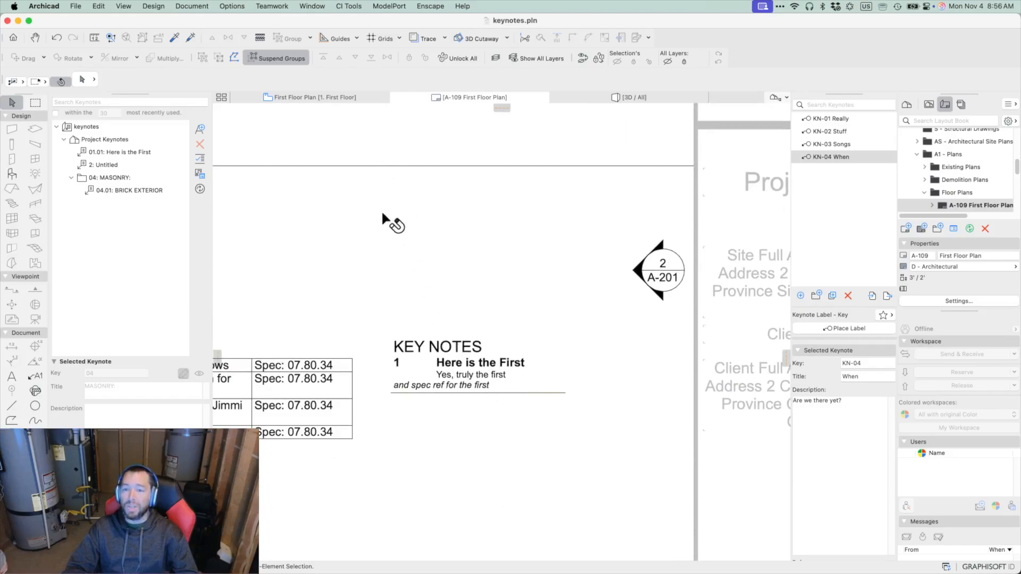
pyautogui.click(342, 6)
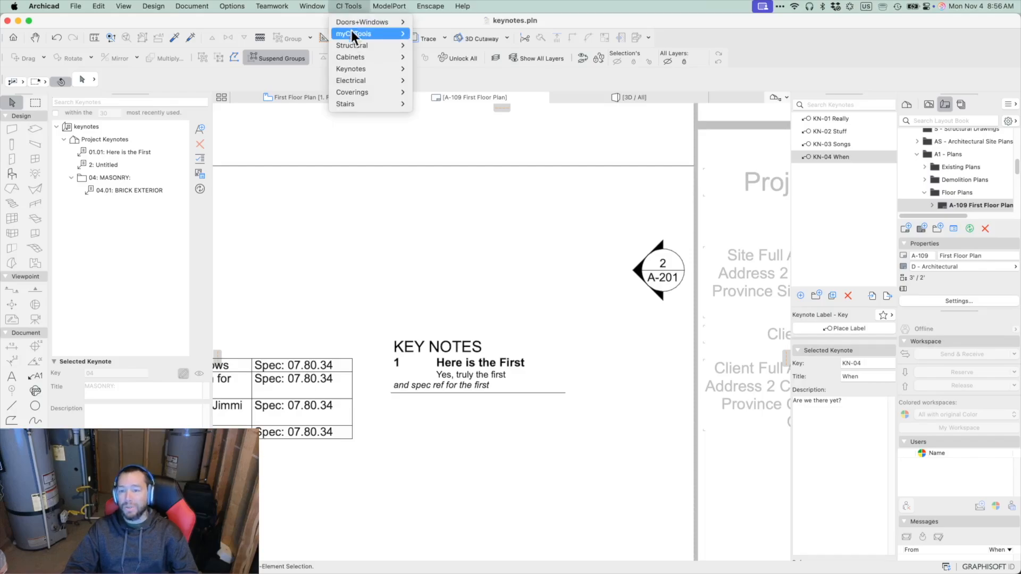
pyautogui.moveTo(360, 69)
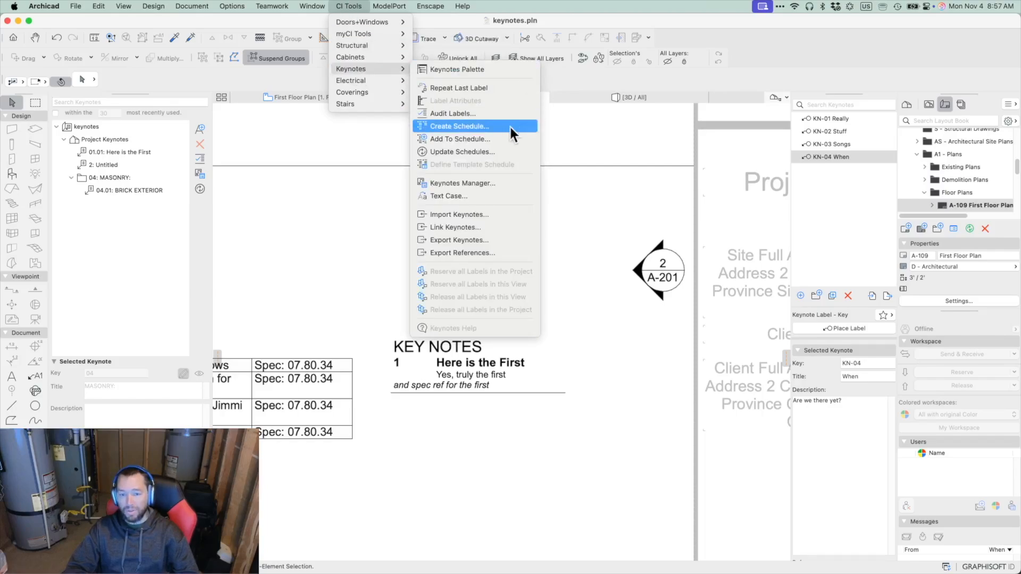
pyautogui.click(472, 153)
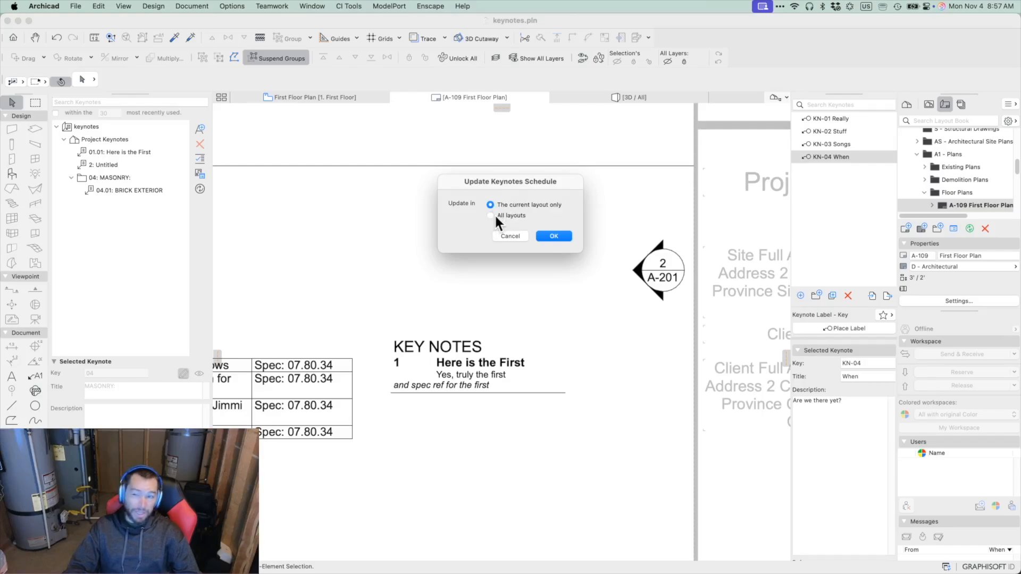
pyautogui.click(556, 235)
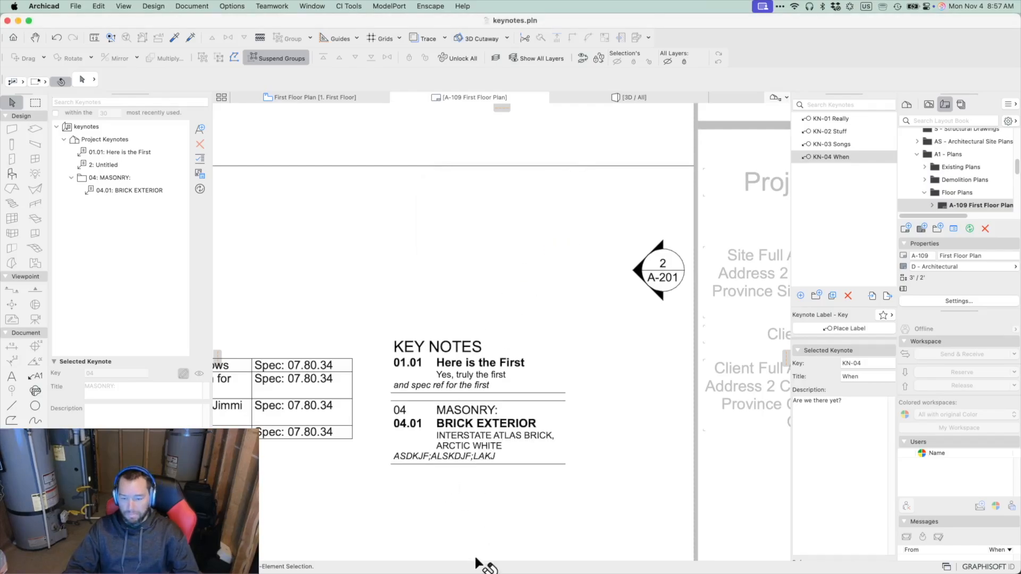
# Open the object settings of the KEY NOTES schedule and review its category, key, title, description and specification reference settings
pyautogui.click(456, 433)
pyautogui.click(453, 428)
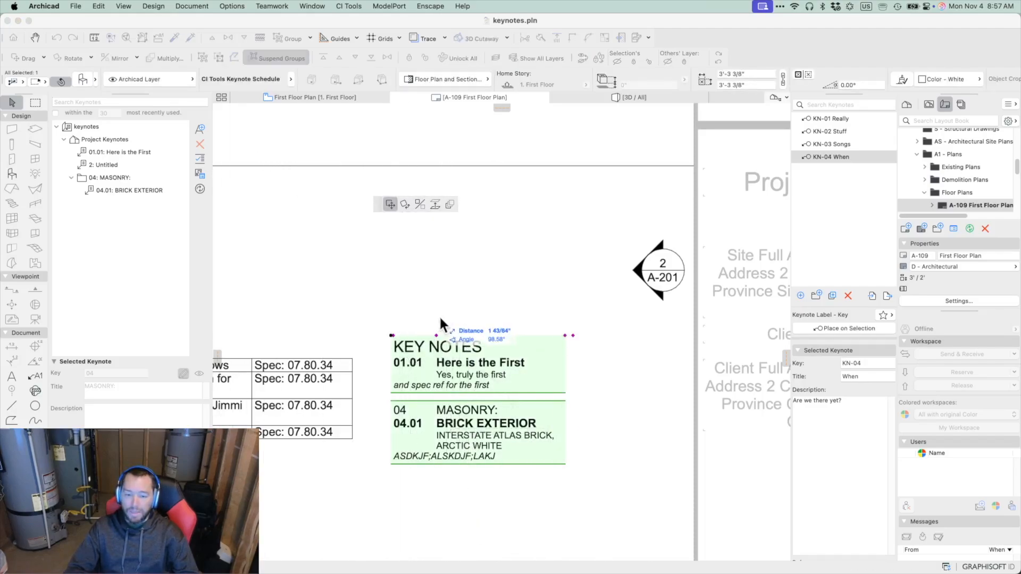
pyautogui.press('Escape')
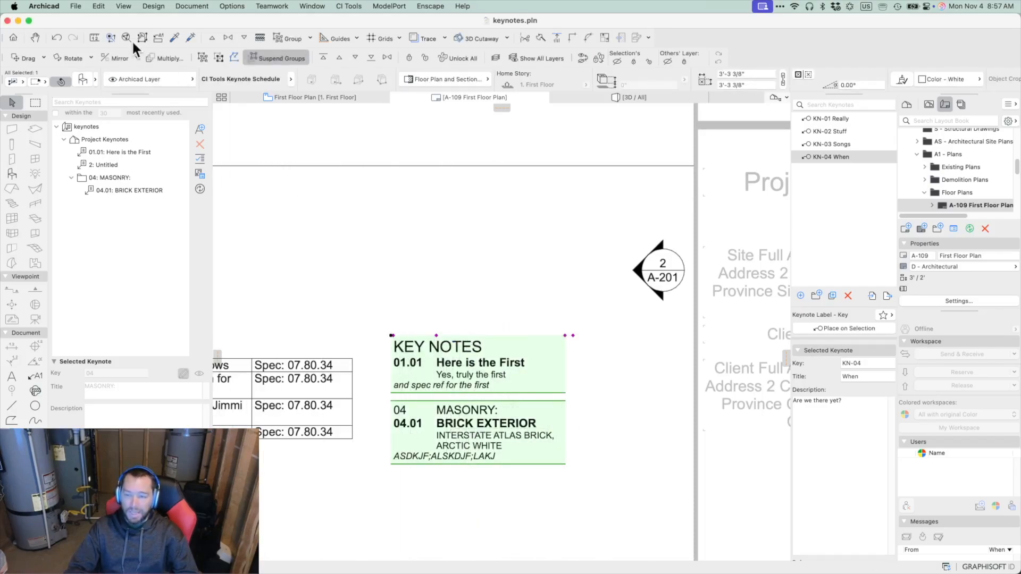
pyautogui.click(85, 79)
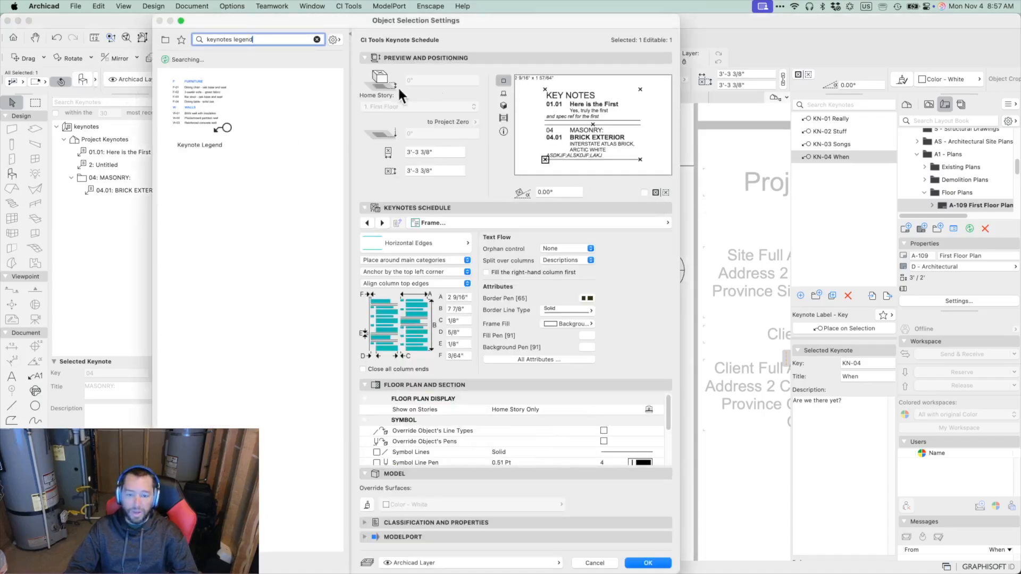
pyautogui.click(504, 222)
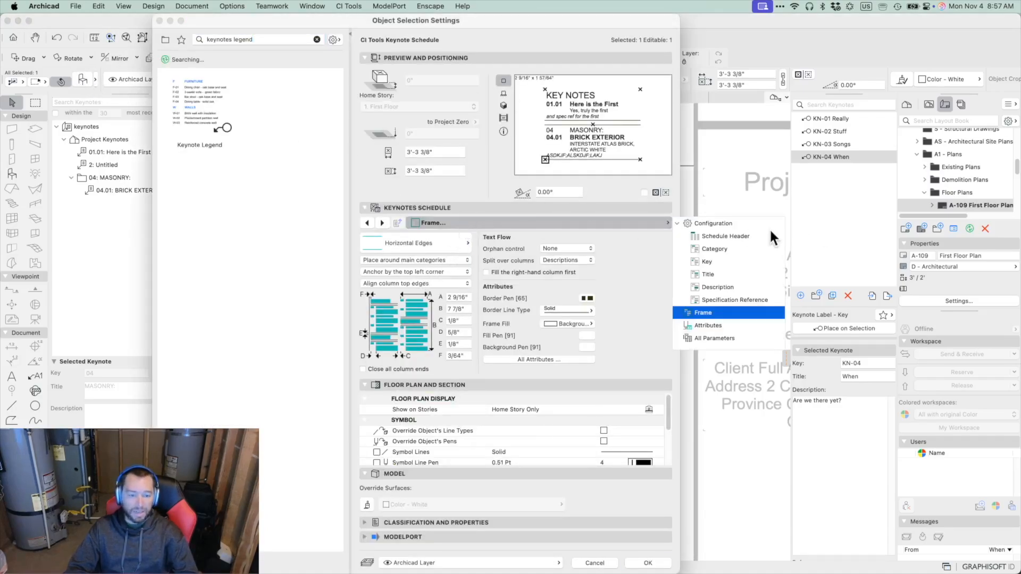
pyautogui.click(711, 248)
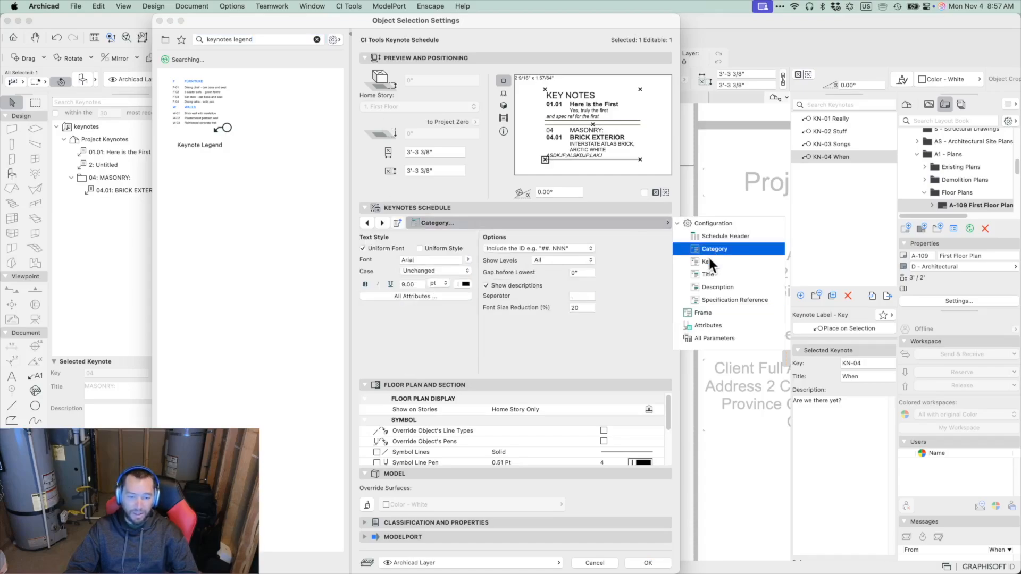
pyautogui.click(709, 263)
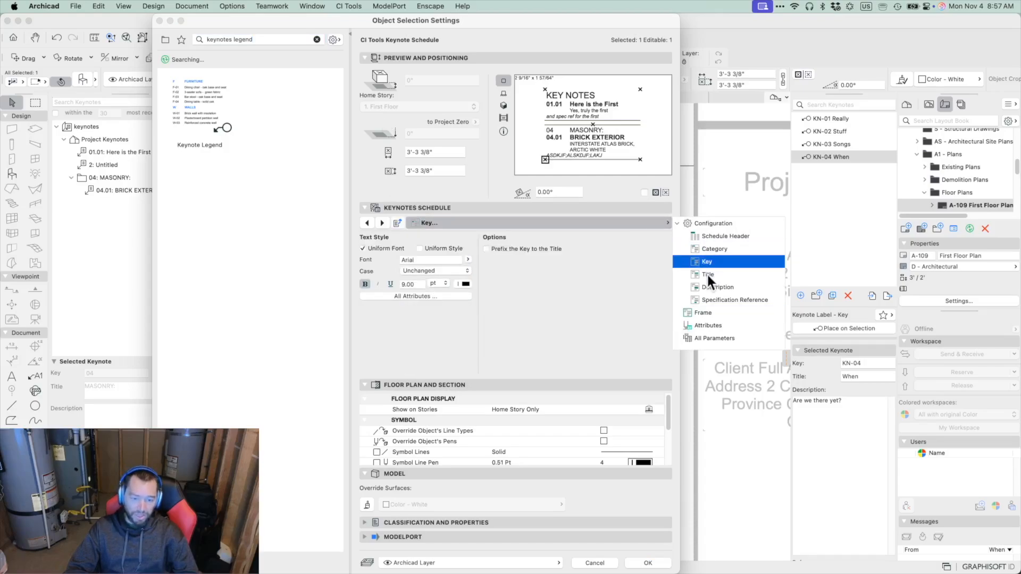
pyautogui.click(707, 274)
pyautogui.click(713, 289)
pyautogui.click(714, 300)
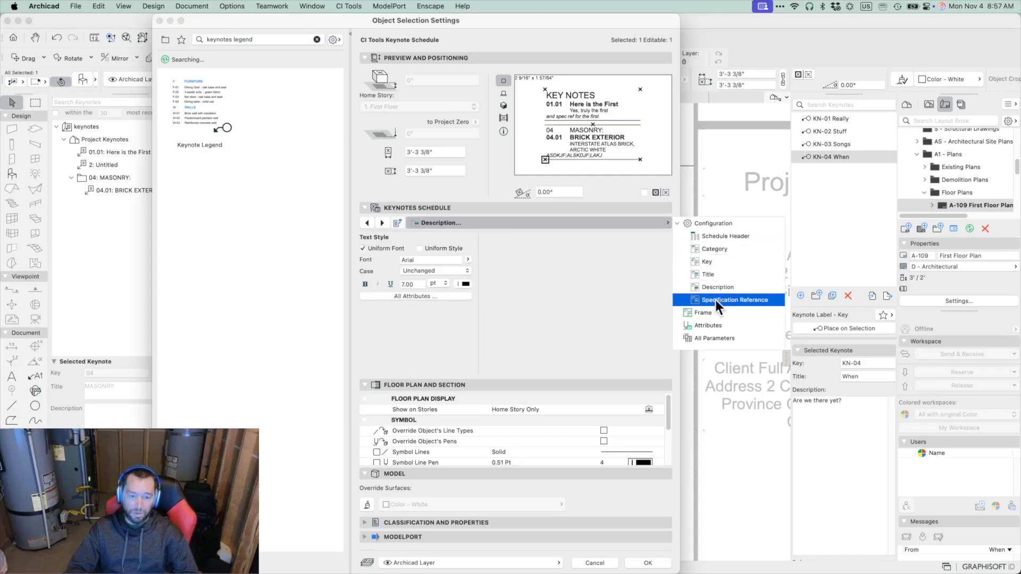
# Review the schedule's frame settings and the available frame shapes, keeping Horizontal Edges
pyautogui.click(702, 312)
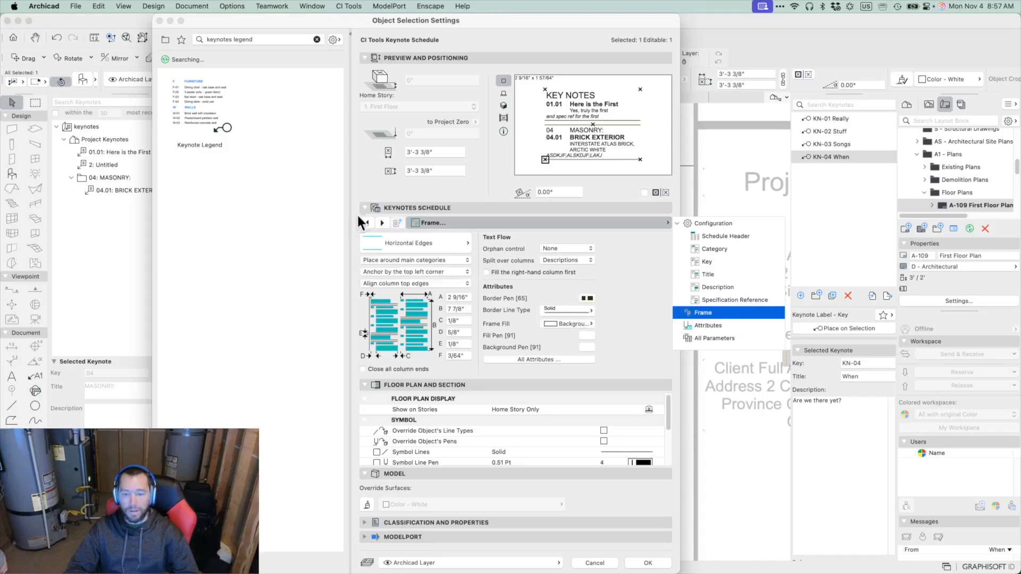
pyautogui.click(410, 241)
pyautogui.click(434, 239)
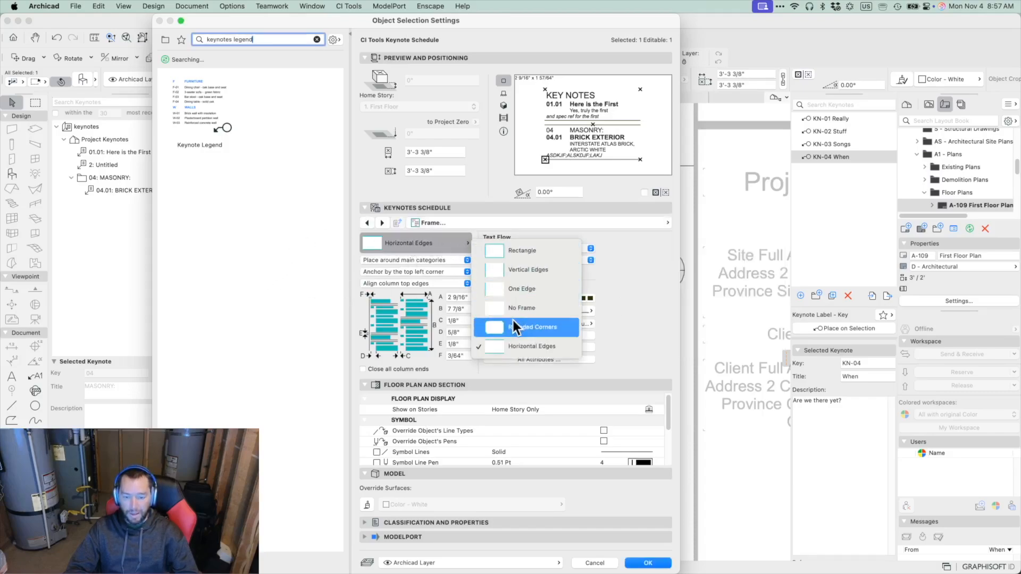
pyautogui.click(406, 287)
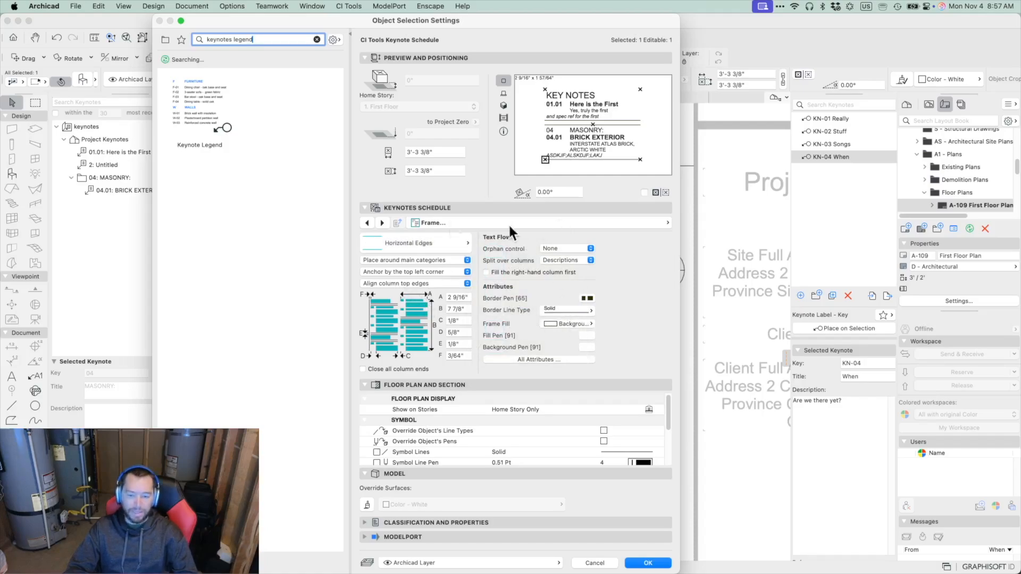
# Review the schedule's content, text style and paragraph configuration, then close its settings and deselect everything
pyautogui.click(447, 220)
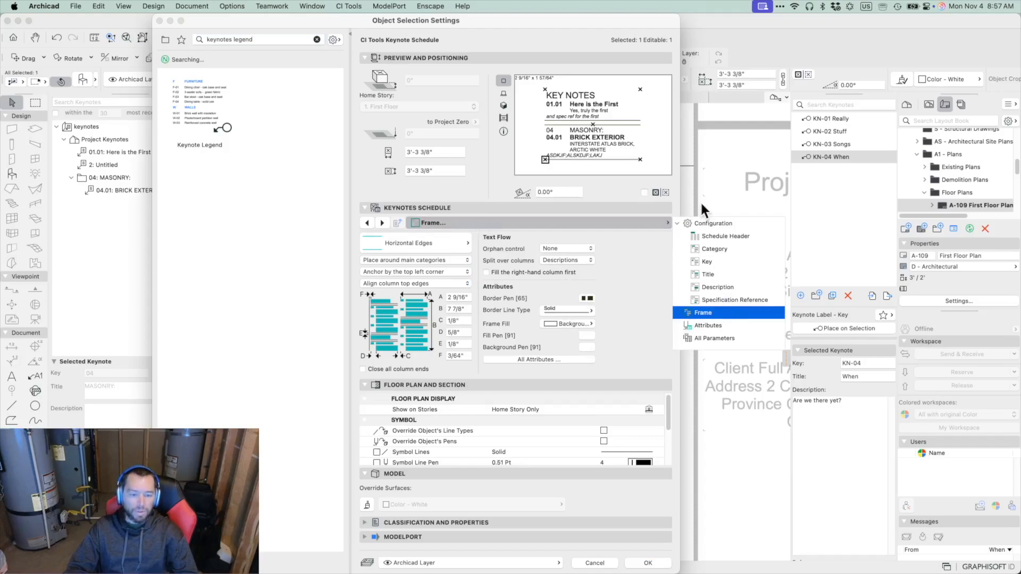
pyautogui.click(710, 223)
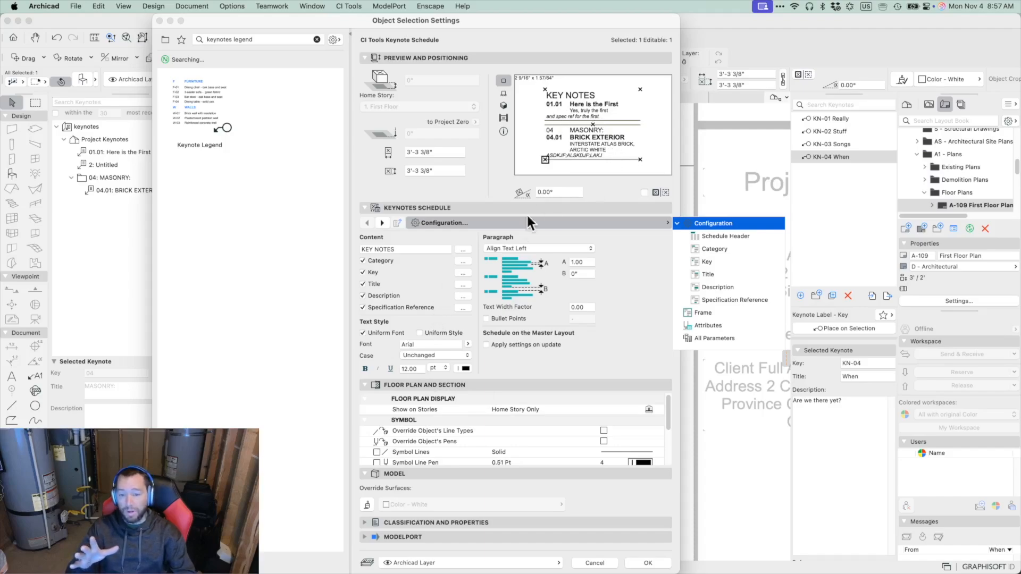
pyautogui.click(644, 288)
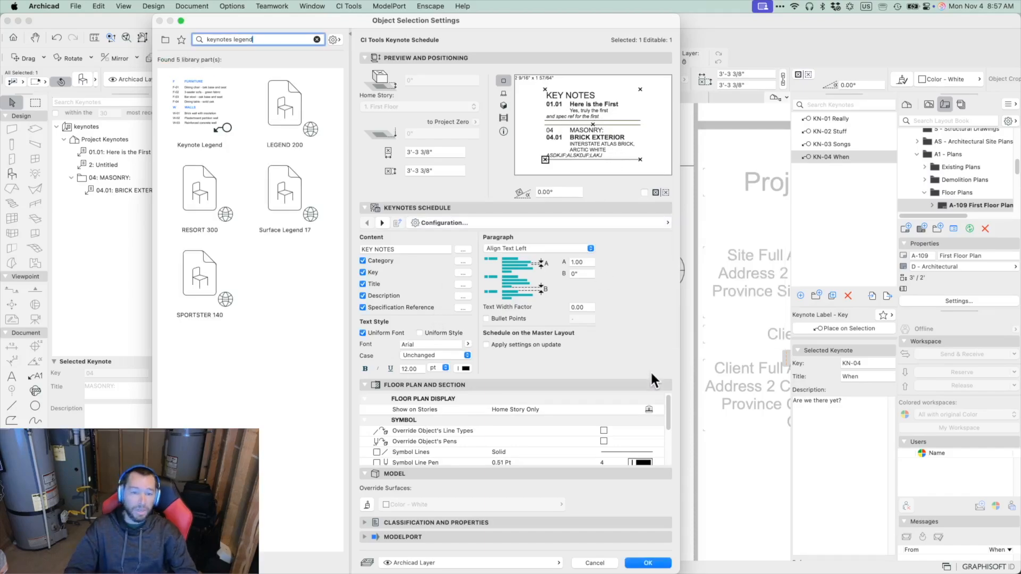
pyautogui.click(650, 563)
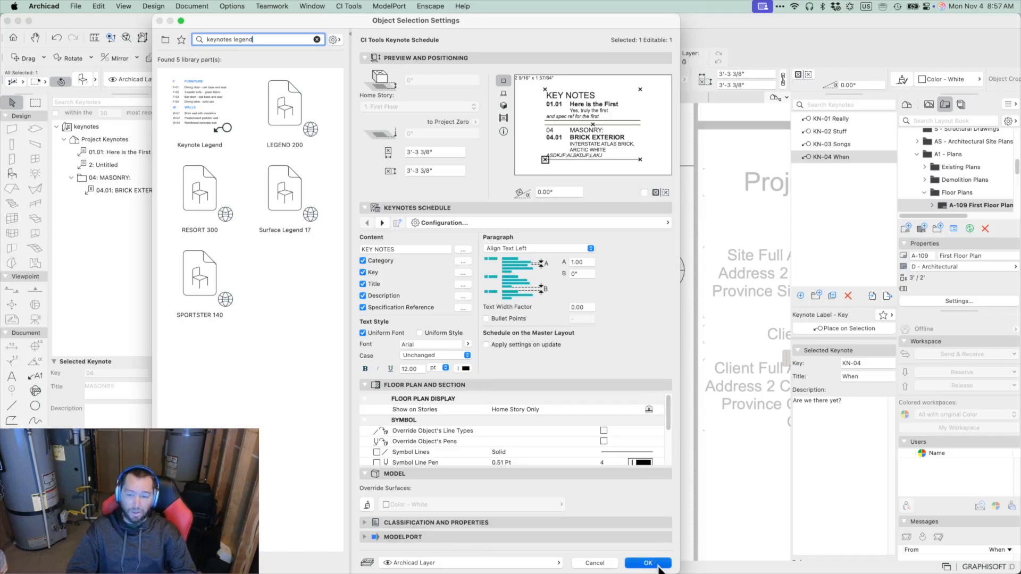
pyautogui.press('Escape')
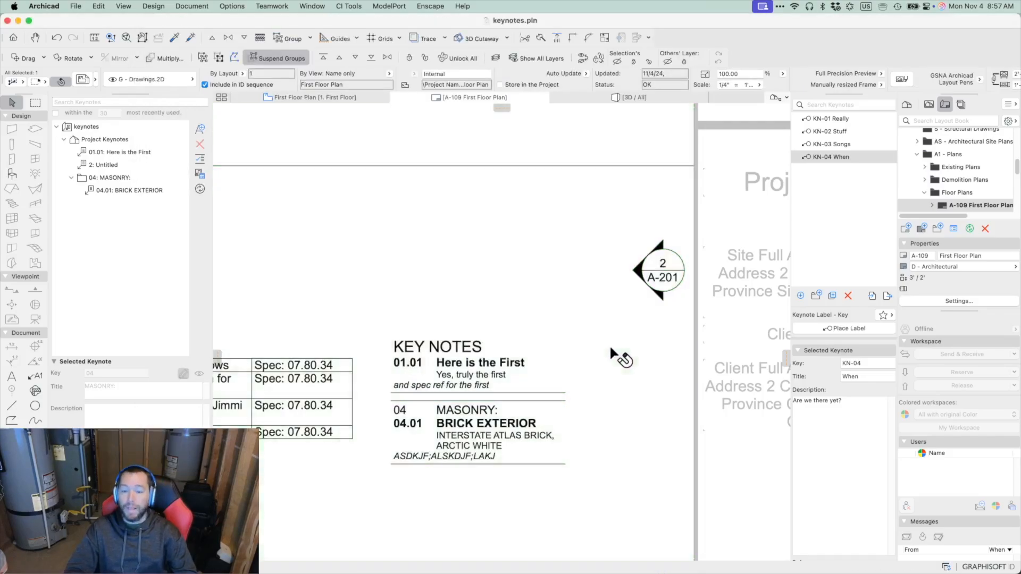
# Open the source view of the First Floor Plan drawing placed on the layout
pyautogui.scroll(-5, 611, 299)
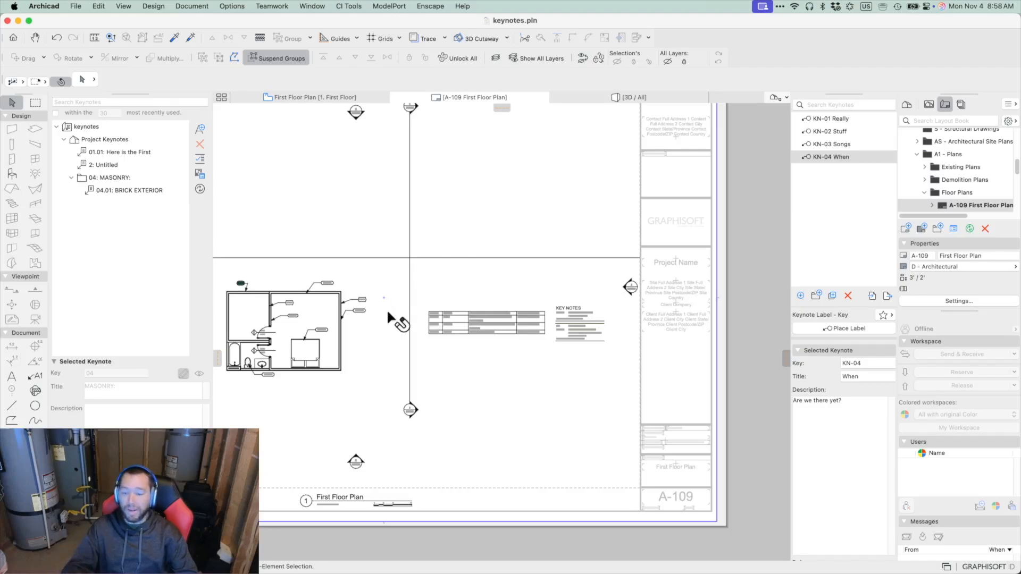
pyautogui.rightClick(292, 326)
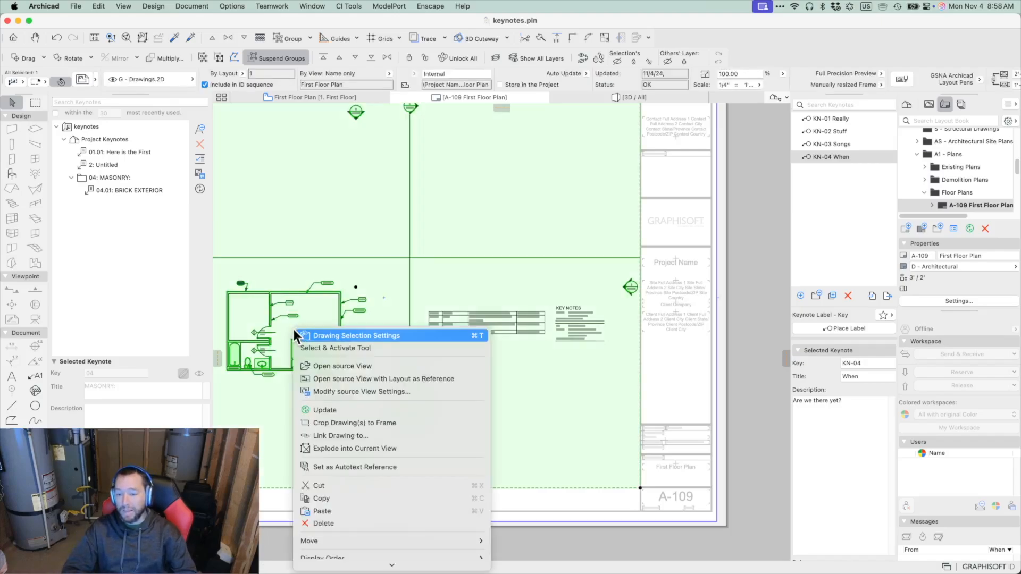
pyautogui.click(339, 364)
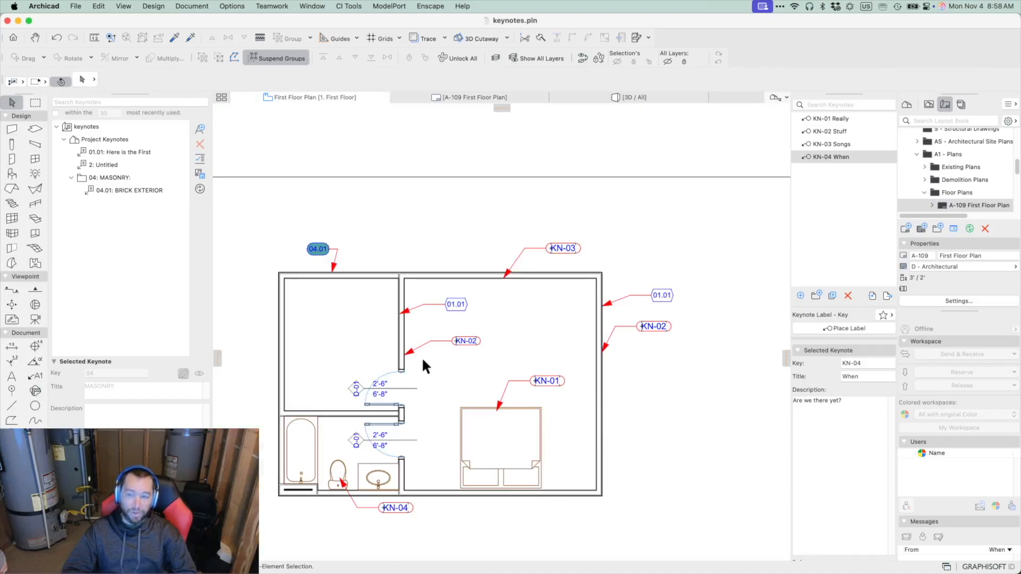
# Inspect the KN-01 label at the bed and the KN-02 label outside the exterior wall, and view the "KN-01 Really" keynote's details
pyautogui.moveTo(476, 325); pyautogui.dragTo(515, 326, button='middle')
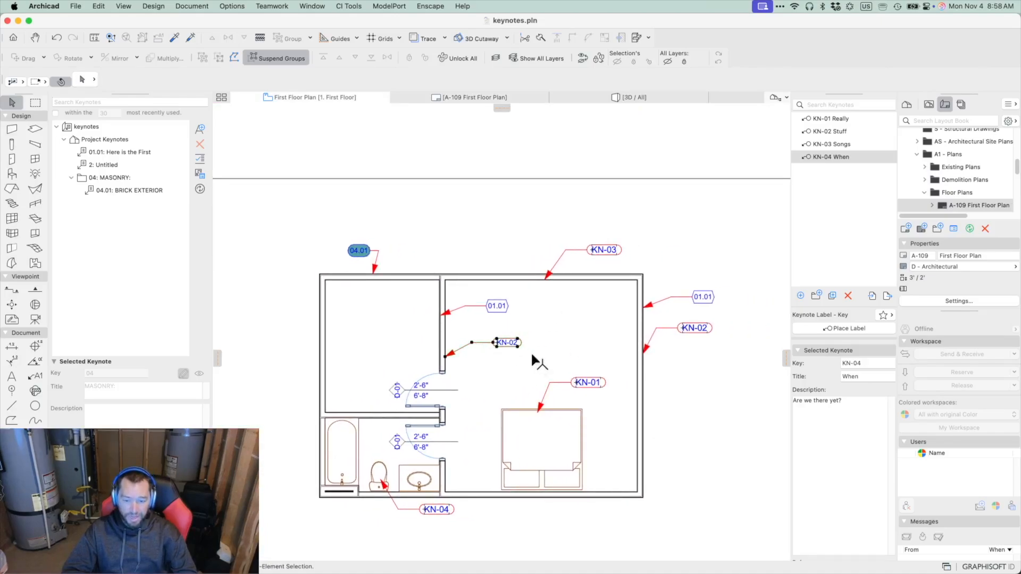
pyautogui.click(561, 380)
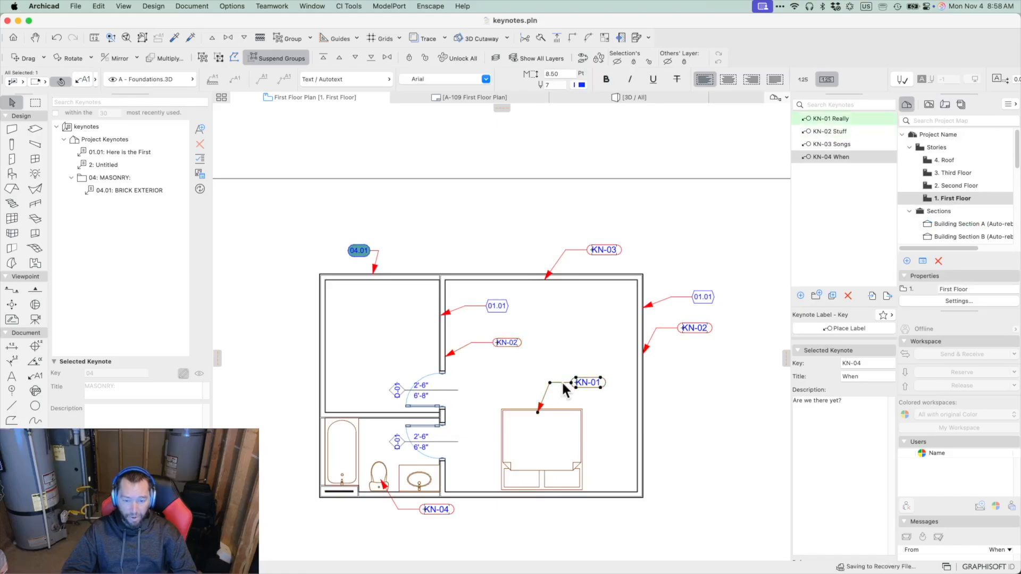
pyautogui.click(672, 335)
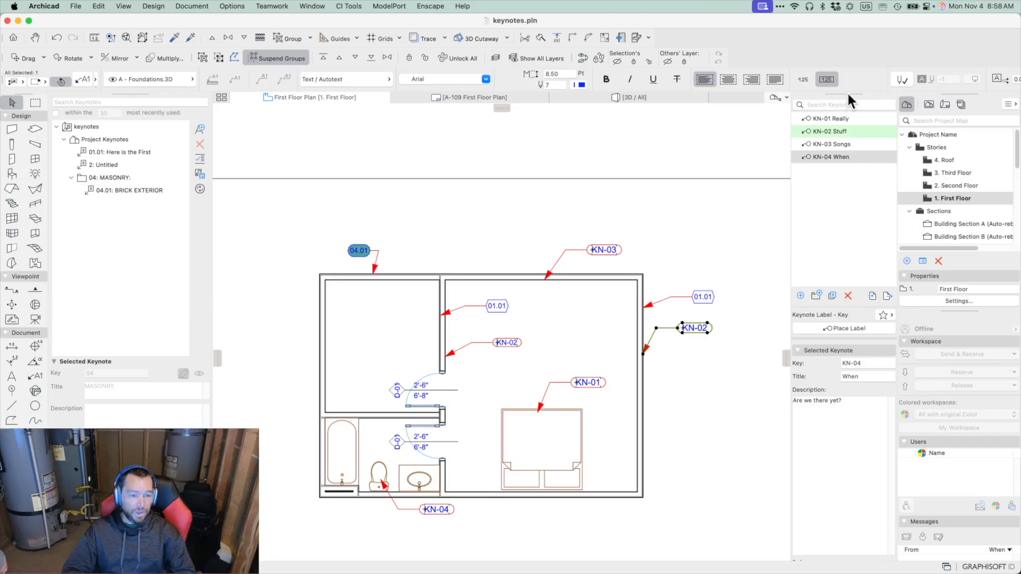
pyautogui.click(832, 119)
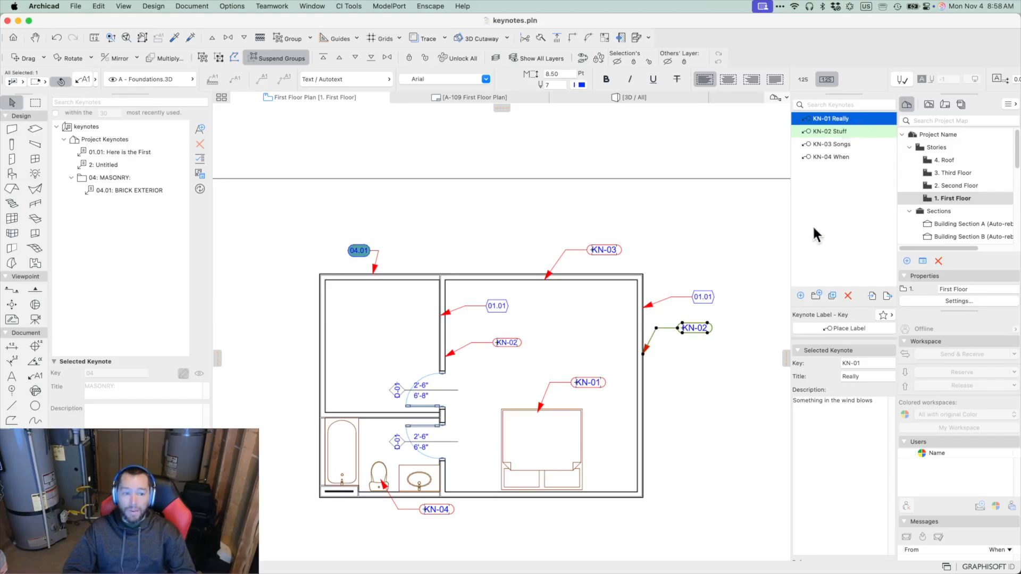
# Add a new folder to the keynote list and select it
pyautogui.click(815, 295)
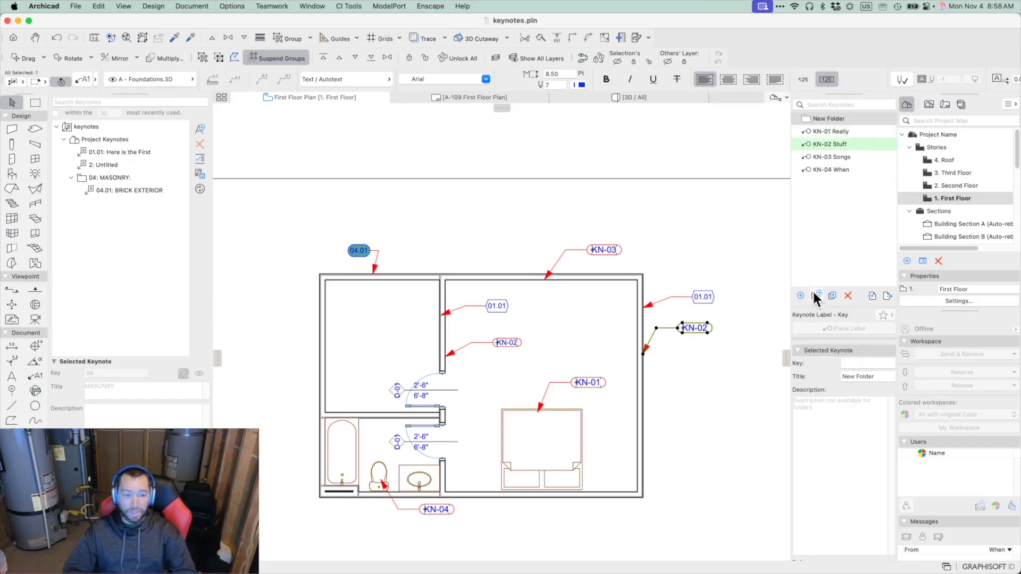
pyautogui.click(825, 117)
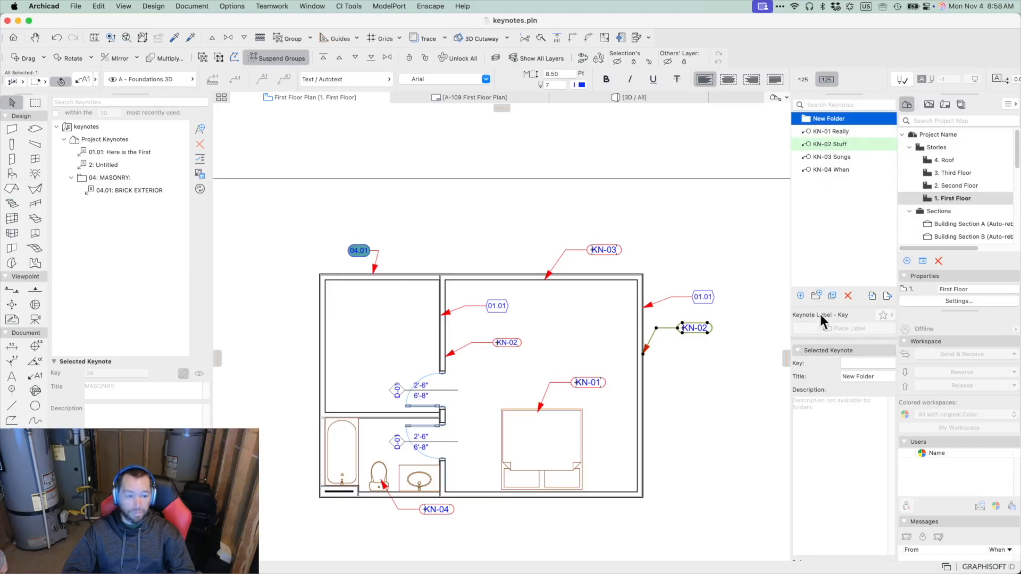
pyautogui.click(854, 355)
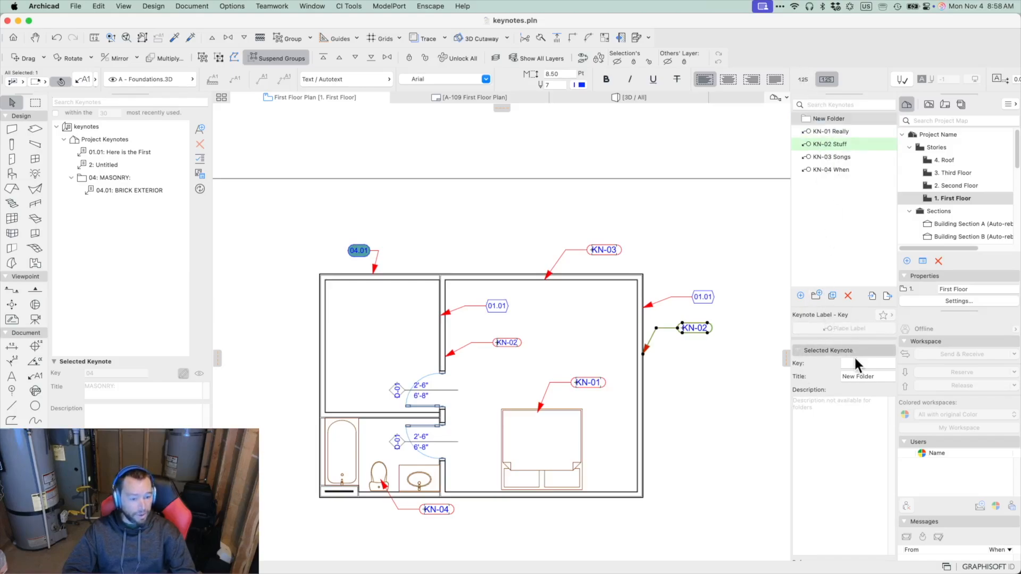
pyautogui.click(821, 119)
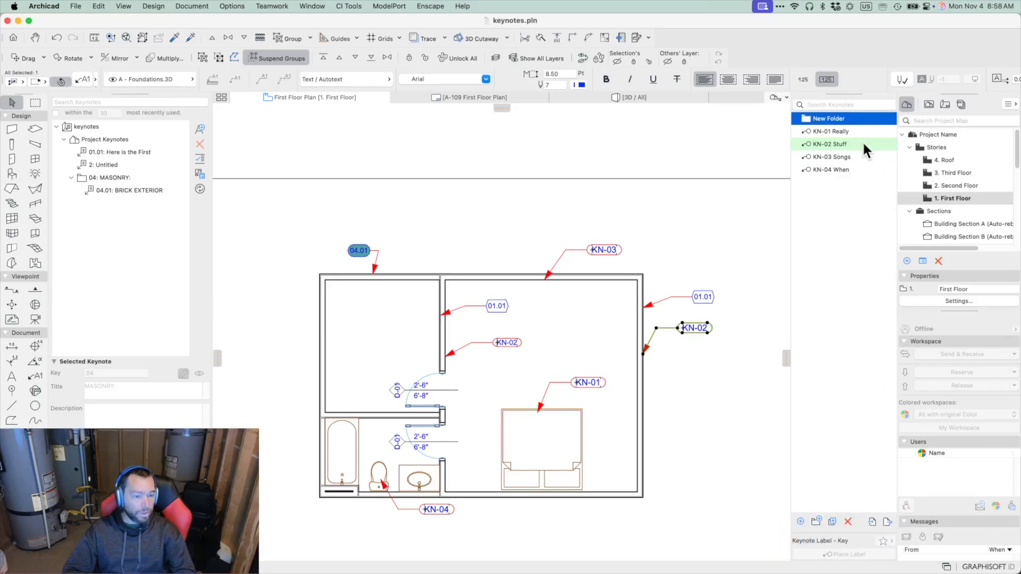
# Undock the Keynotes palette, float it beside the plan, and expand the selected keynote's details
pyautogui.moveTo(851, 92); pyautogui.dragTo(694, 129)
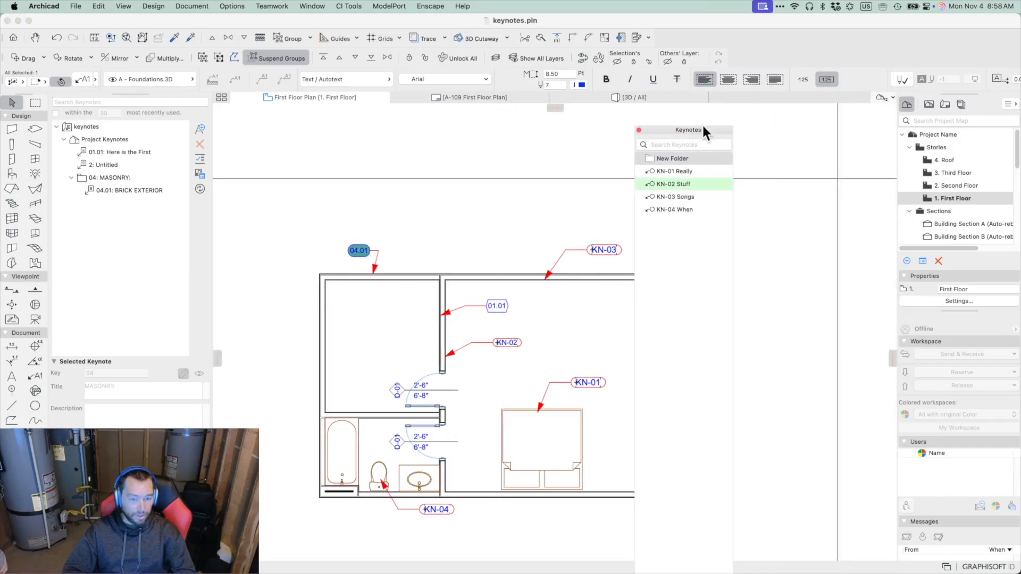
pyautogui.moveTo(706, 130); pyautogui.dragTo(797, 96)
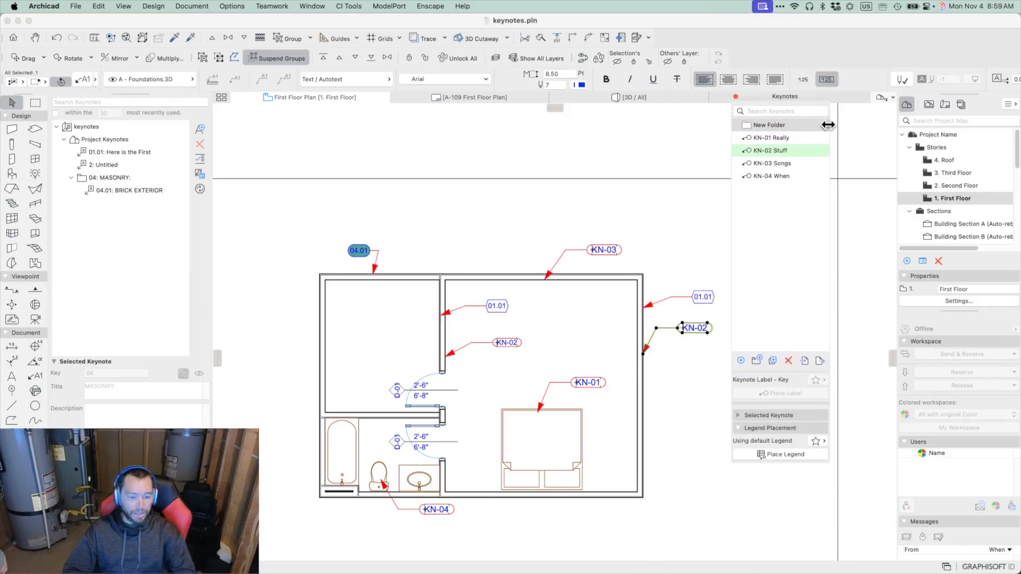
pyautogui.click(737, 416)
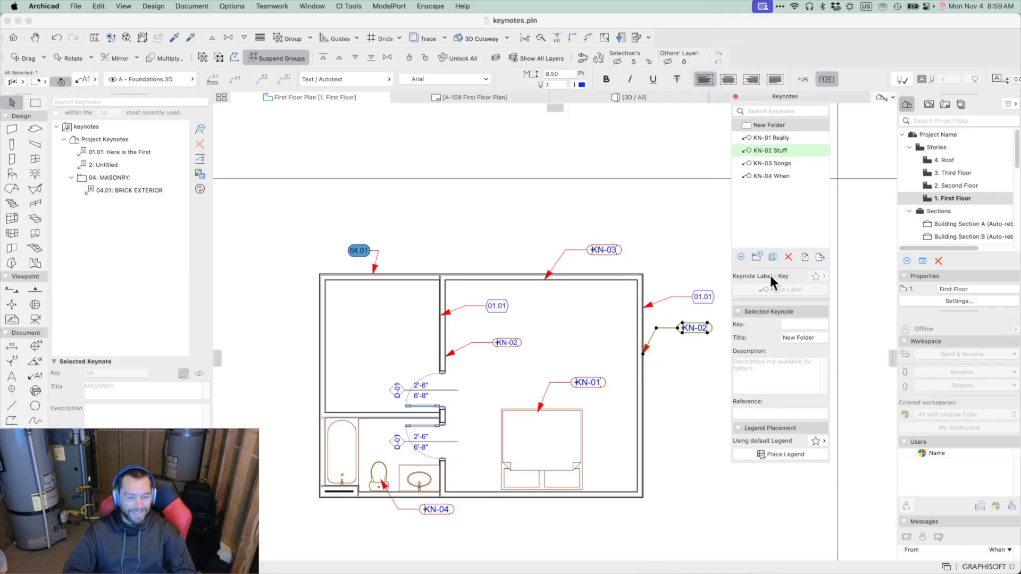
# Give the new keynote folder the key 04 and the title "MASONRY:"
pyautogui.click(761, 128)
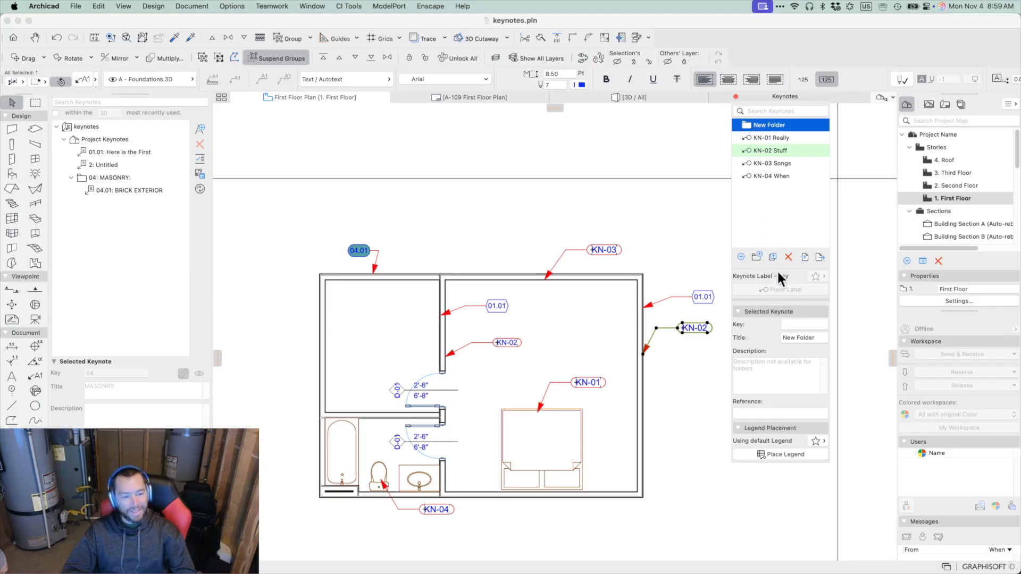
pyautogui.click(795, 323)
pyautogui.write('04')
pyautogui.press('Tab')
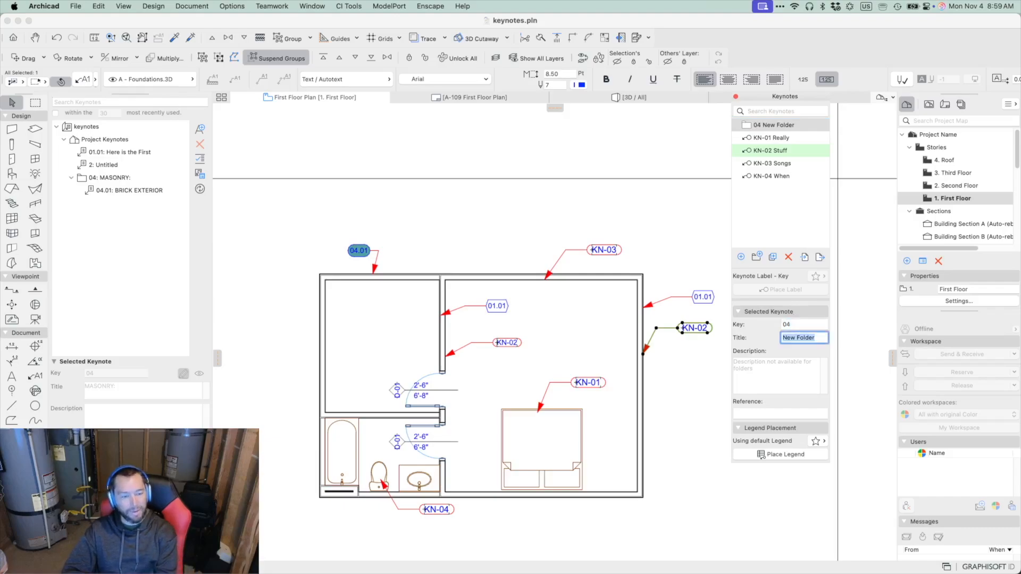
pyautogui.write('MASONRY:')
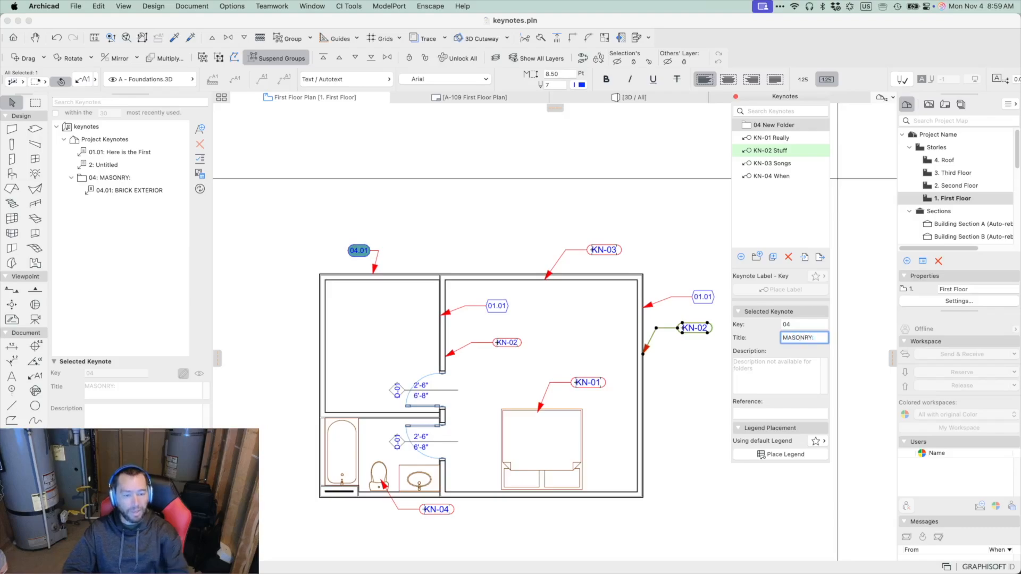
# Change the "KN-04 When" keynote's key to 04.01 and its title to "BRICK VENEER"
pyautogui.click(772, 137)
pyautogui.click(778, 176)
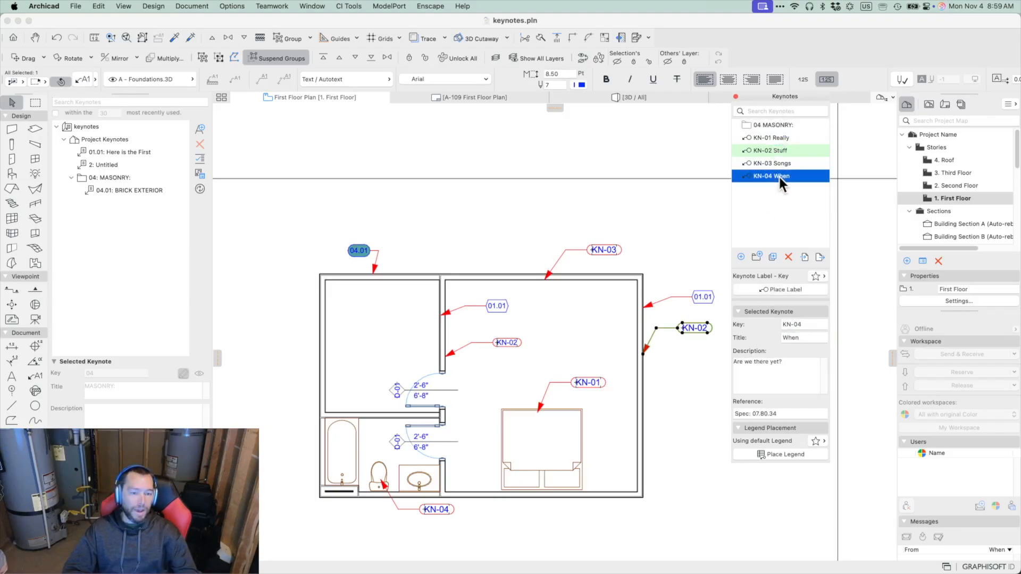
pyautogui.click(807, 325)
pyautogui.moveTo(807, 324); pyautogui.dragTo(760, 324)
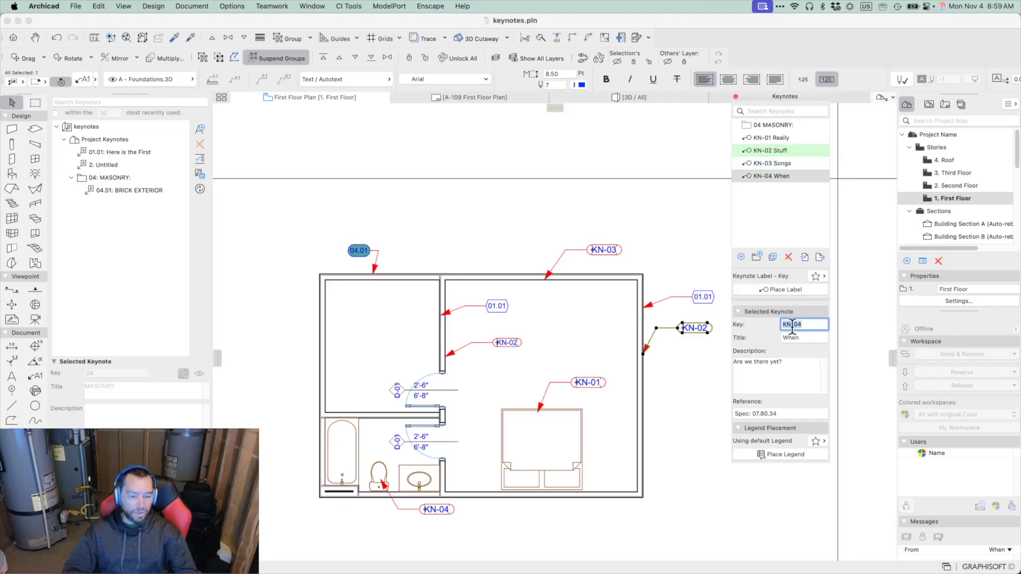
pyautogui.write('04.01')
pyautogui.press('Tab')
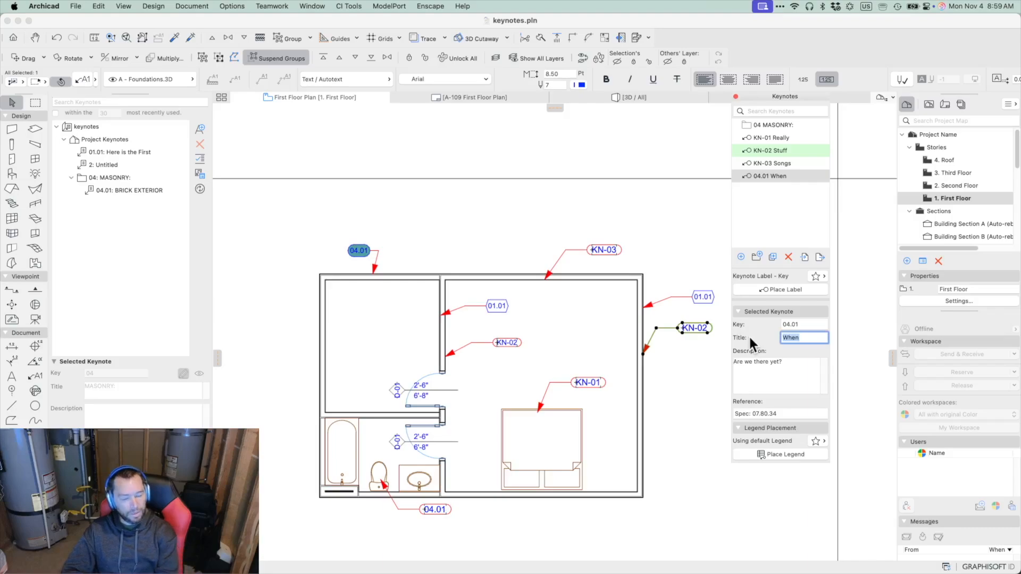
pyautogui.write('BRI')
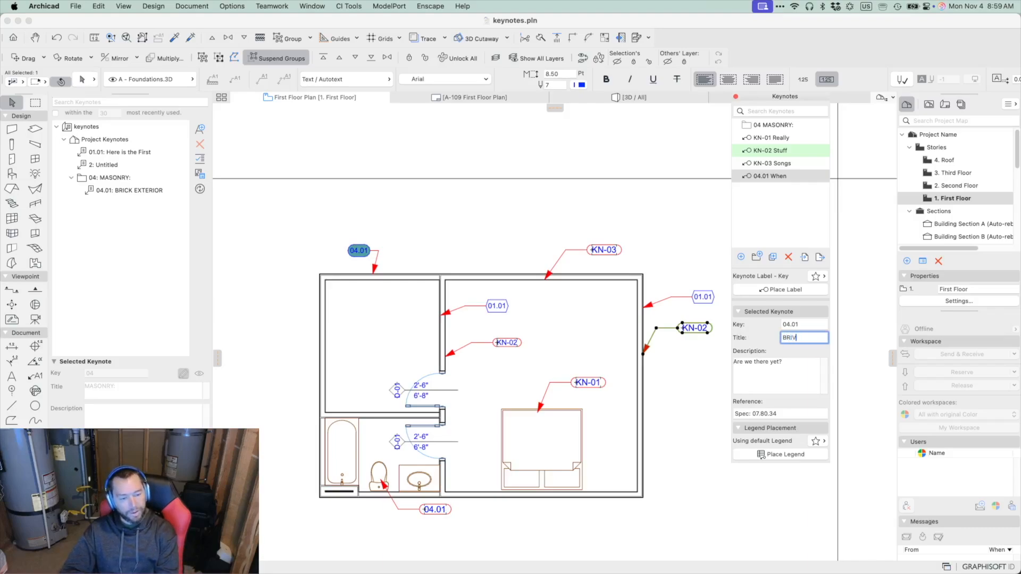
pyautogui.write('CK VENEER')
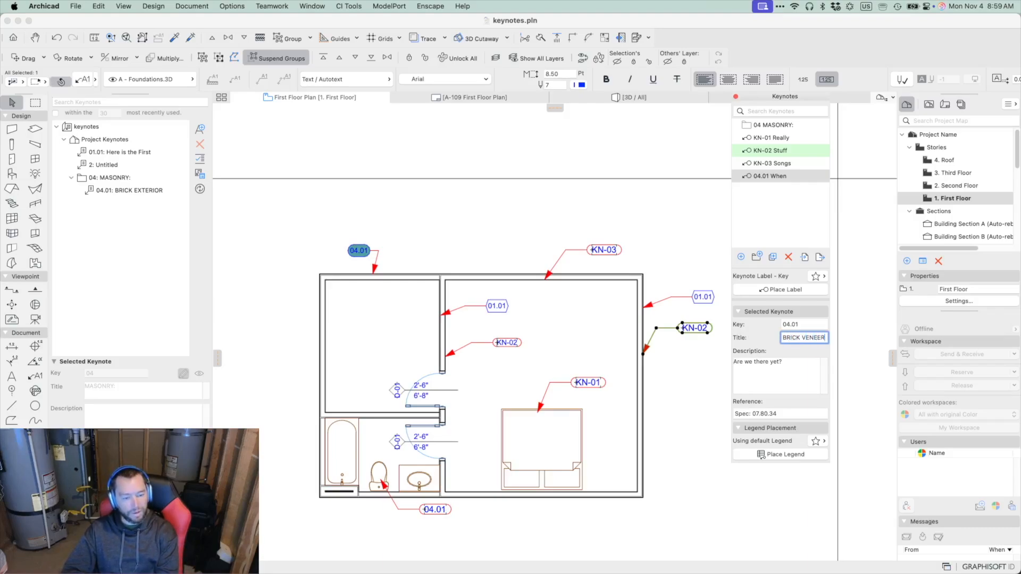
pyautogui.press('Tab')
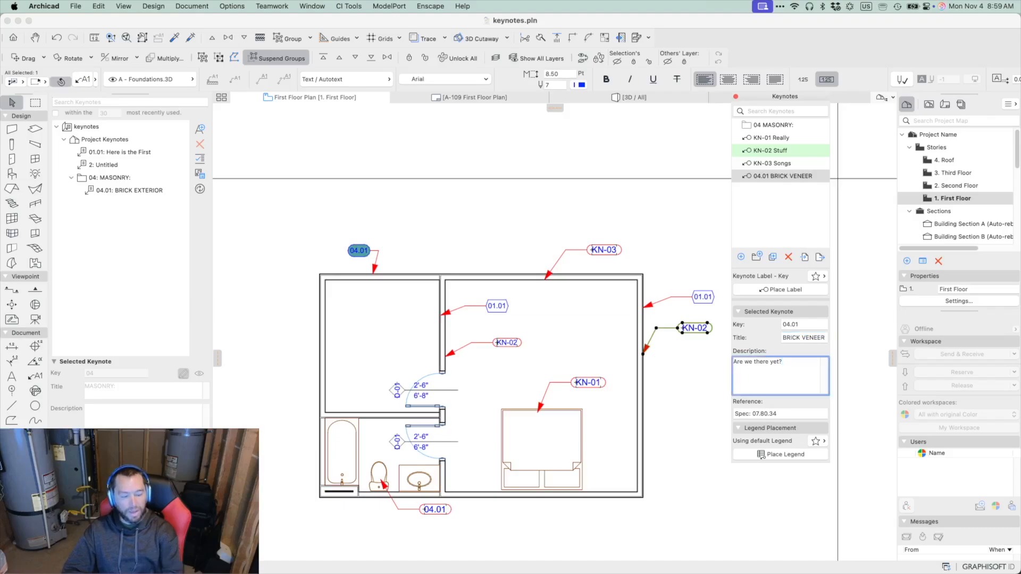
# Replace the 04.01 BRICK VENEER keynote's description with "BELDIN, RED, MODULAR"
pyautogui.moveTo(783, 362); pyautogui.dragTo(719, 353)
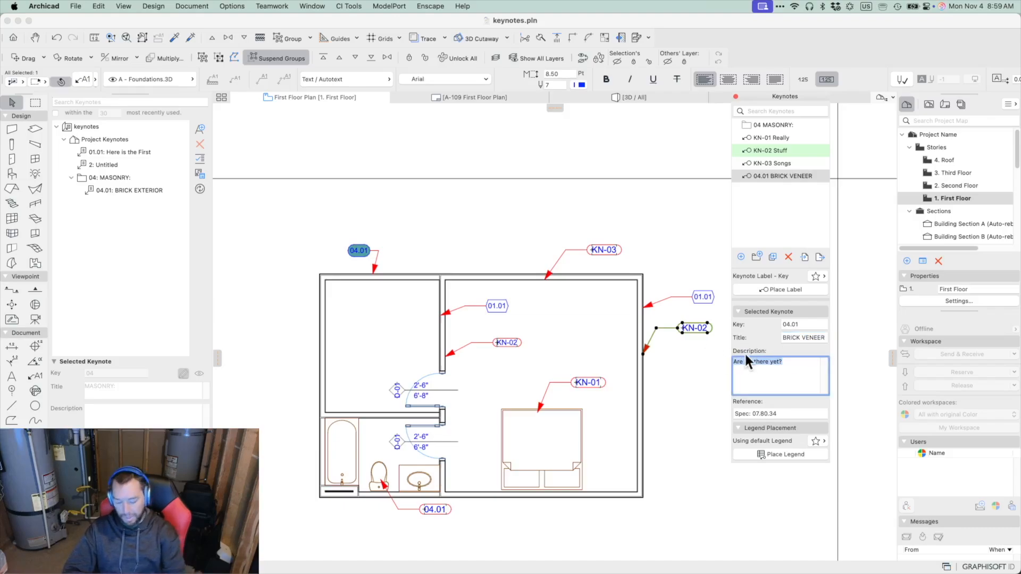
pyautogui.write('BELDIN')
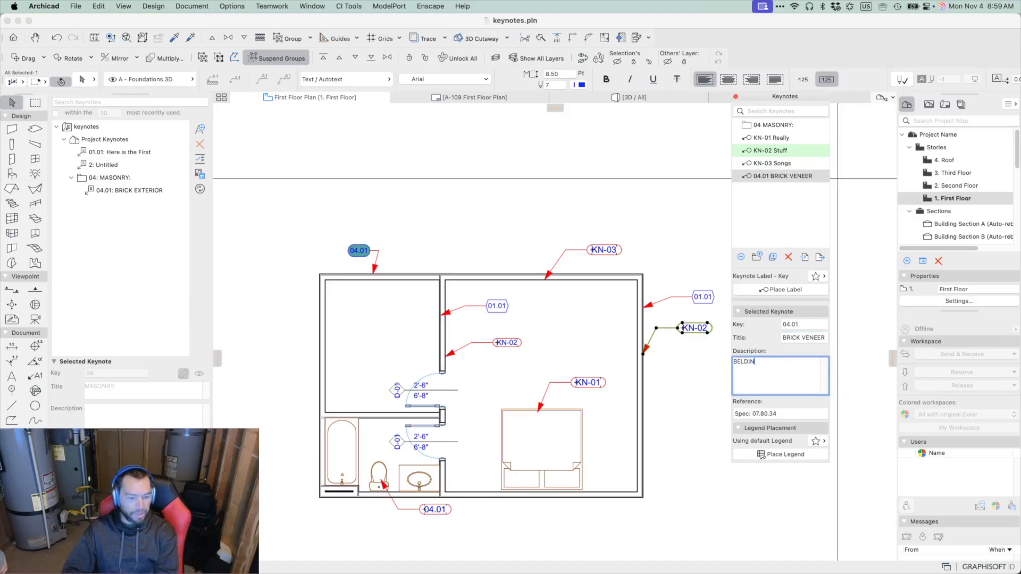
pyautogui.write(',')
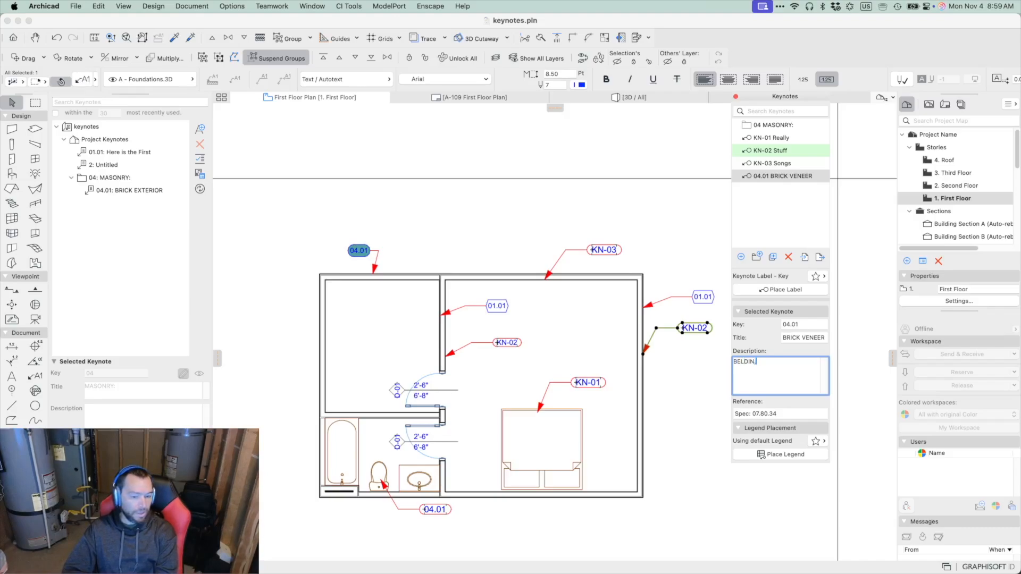
pyautogui.write(' RED, M')
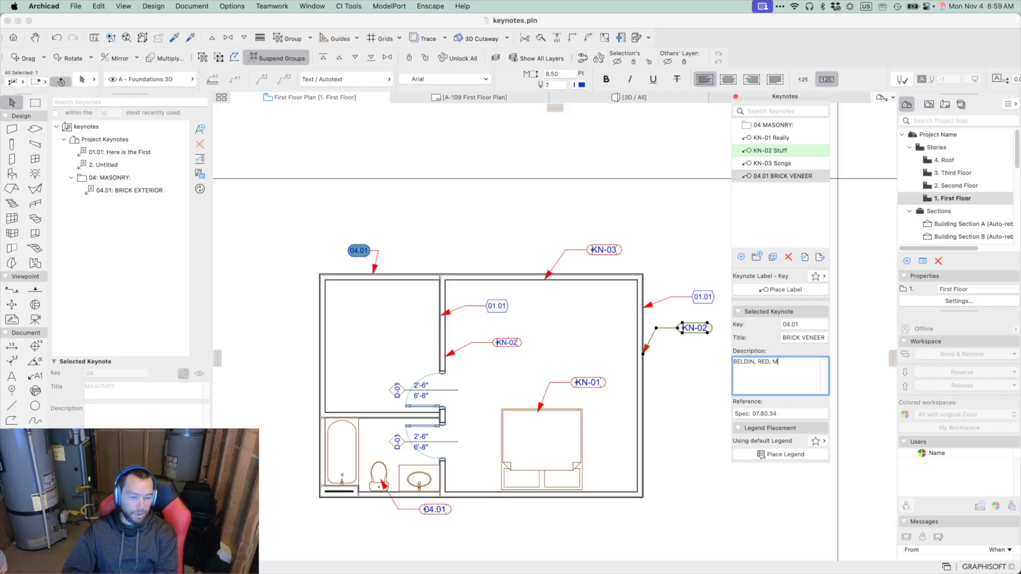
pyautogui.write('ODULAR')
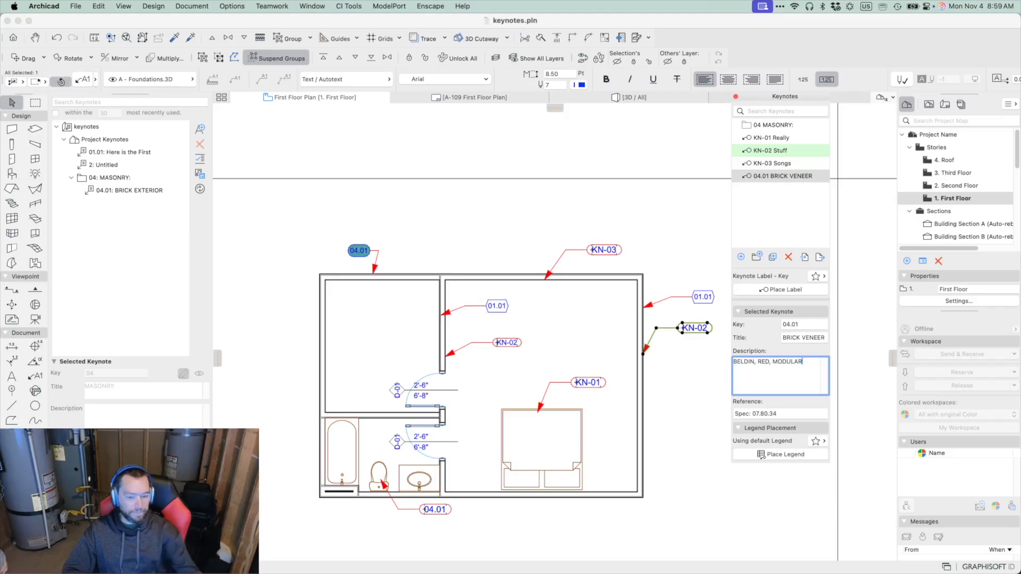
# Set the BRICK VENEER keynote's reference to "Spec: 04.80.34" and move the keynote into the 04 MASONRY: folder
pyautogui.click(755, 414)
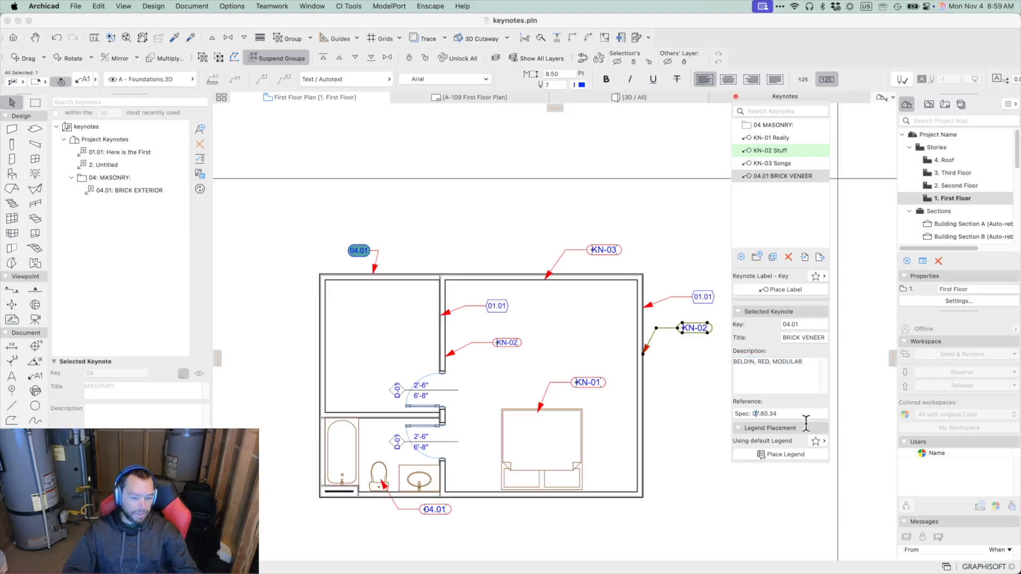
pyautogui.press('Delete')
pyautogui.write('43')
pyautogui.press('BackSpace')
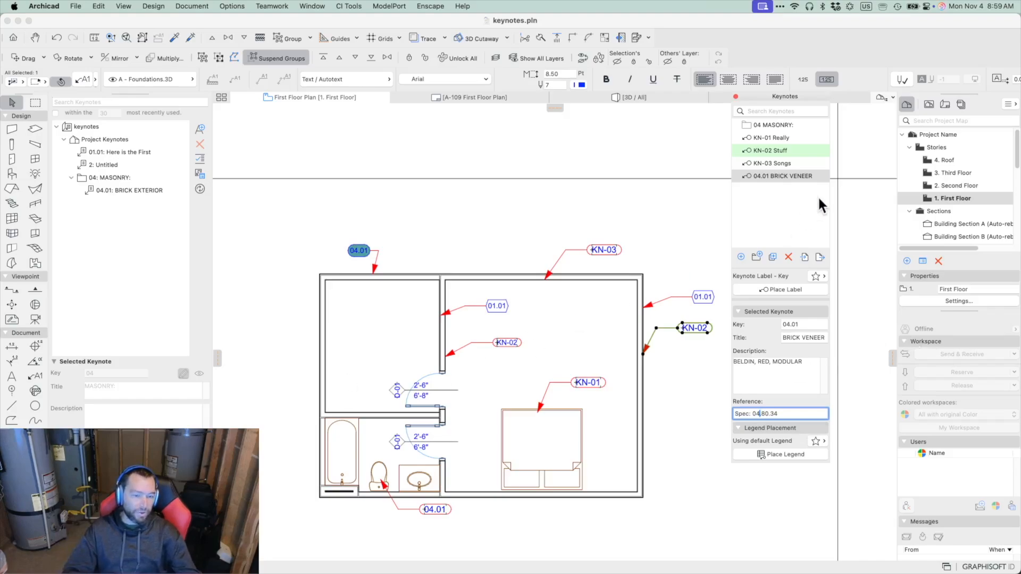
pyautogui.moveTo(795, 176); pyautogui.dragTo(792, 126)
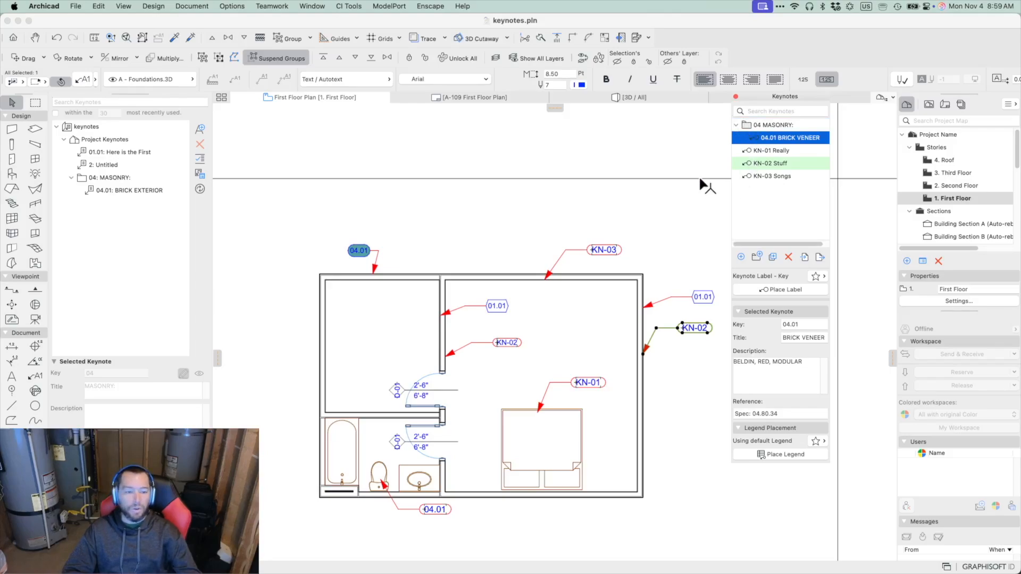
pyautogui.click(697, 192)
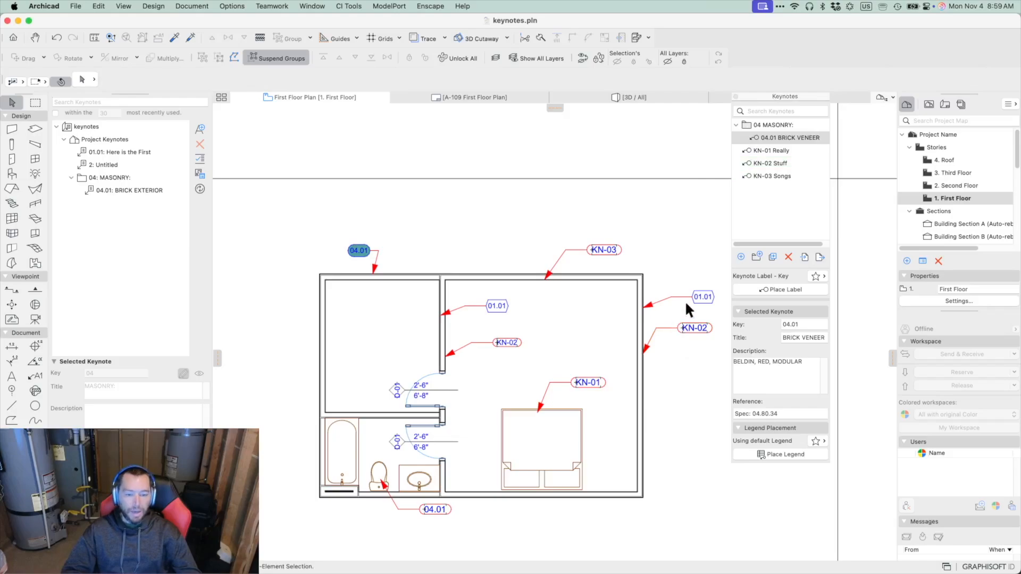
# Place a 04.01 BRICK VENEER label on the plan's upper exterior wall using the "Keynote Label - Key" favorite
pyautogui.click(818, 276)
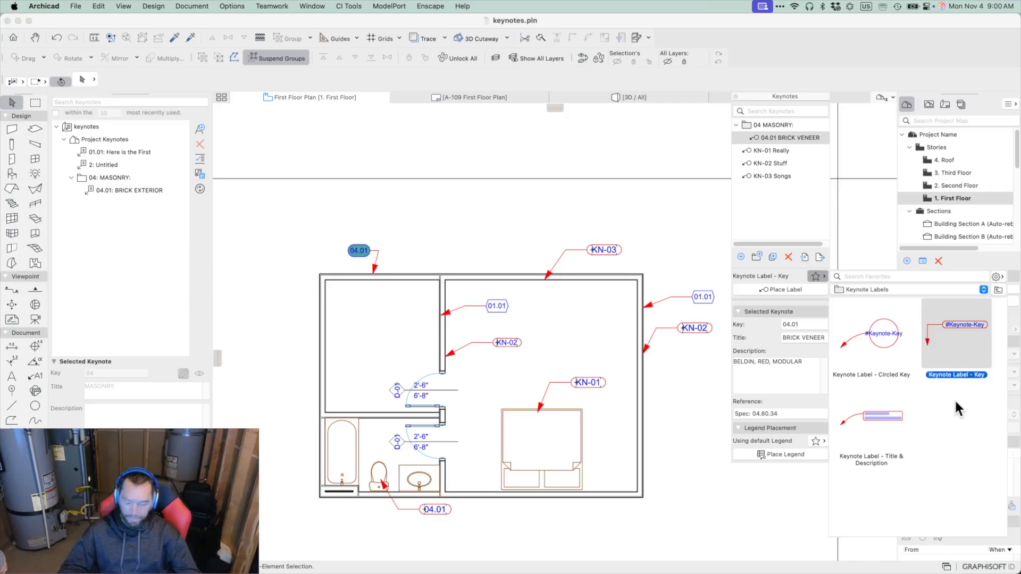
pyautogui.doubleClick(961, 335)
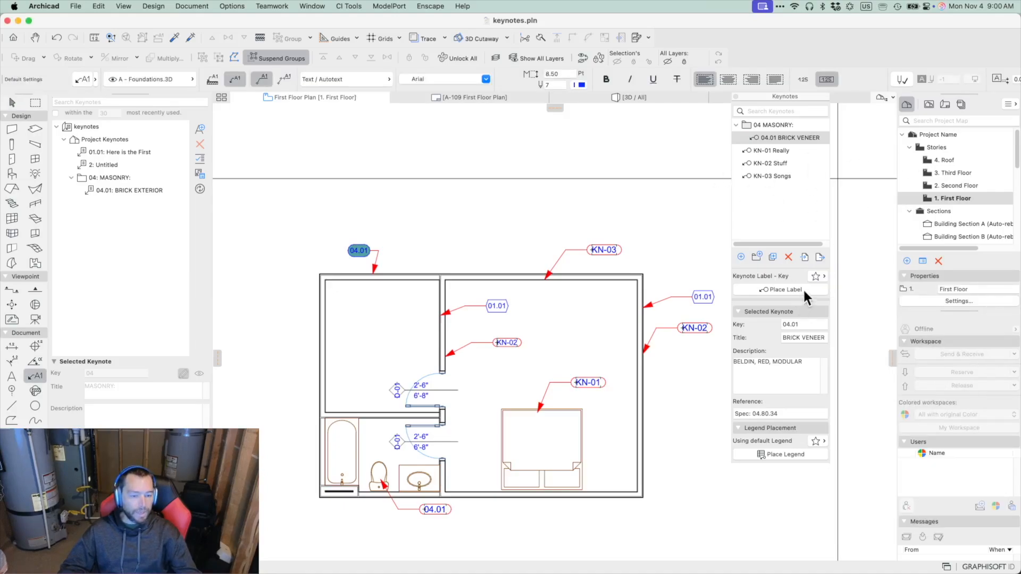
pyautogui.click(783, 138)
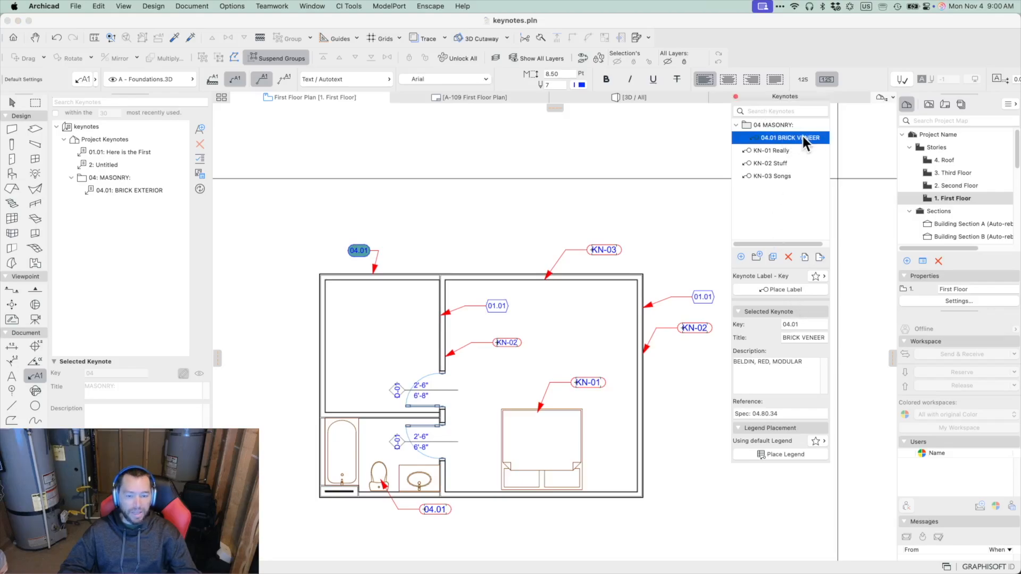
pyautogui.click(779, 287)
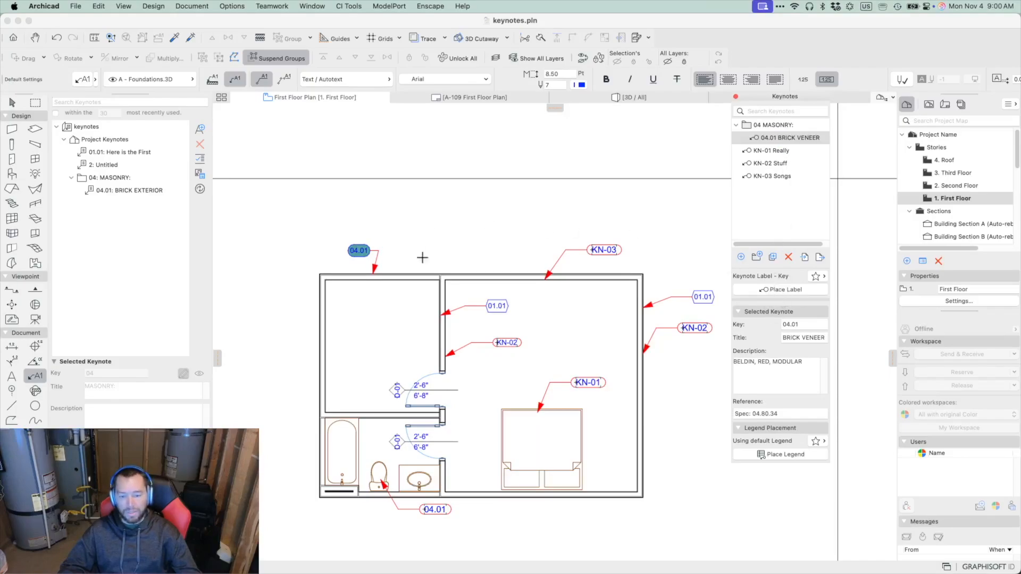
pyautogui.click(456, 273)
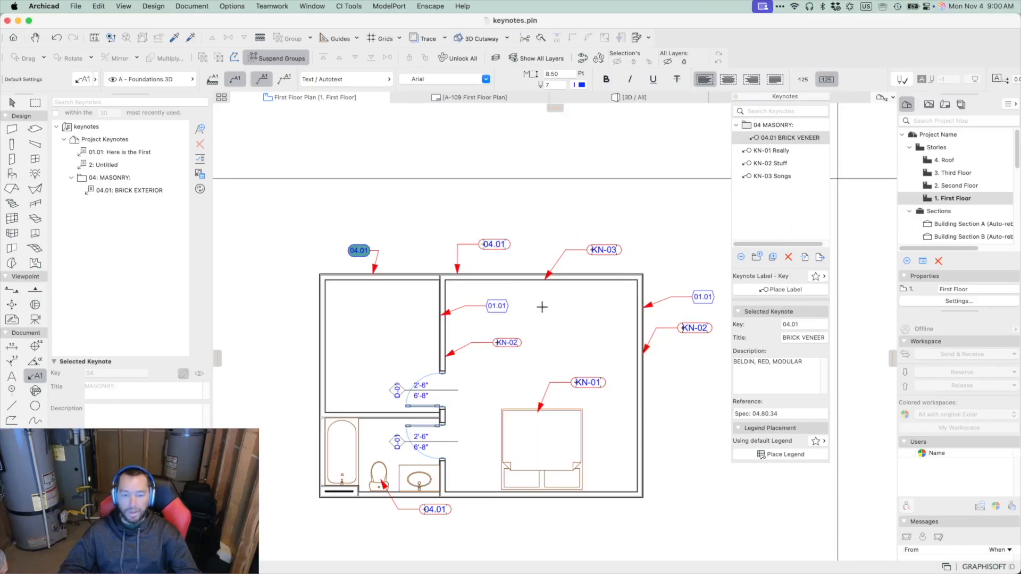
pyautogui.press('Escape')
# Shift the new 04.01 label slightly left above the upper wall and reposition the bend of its leader line
pyautogui.click(457, 240)
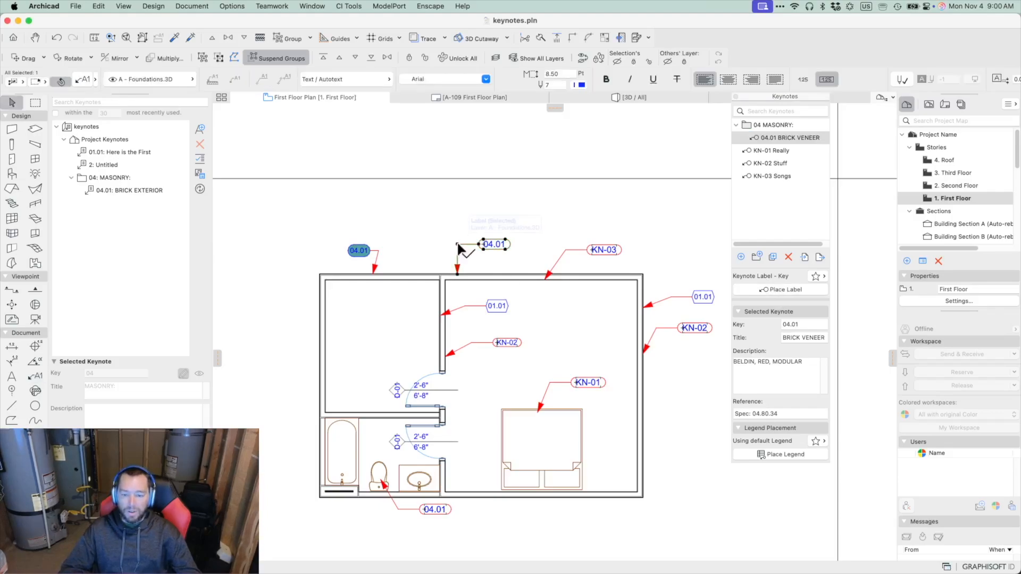
pyautogui.click(457, 240)
pyautogui.click(477, 243)
pyautogui.click(478, 244)
pyautogui.click(440, 240)
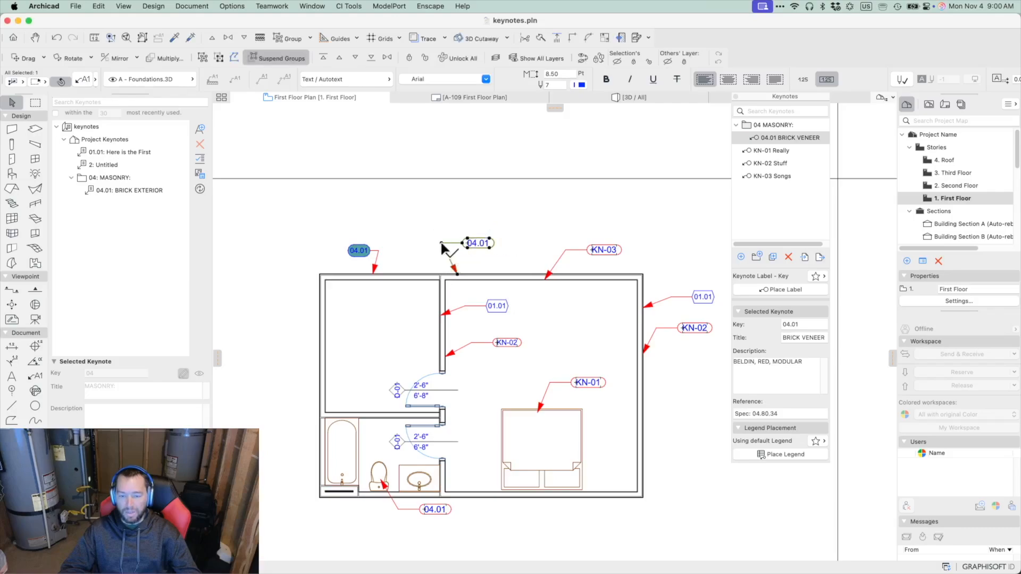
pyautogui.click(457, 273)
pyautogui.click(504, 296)
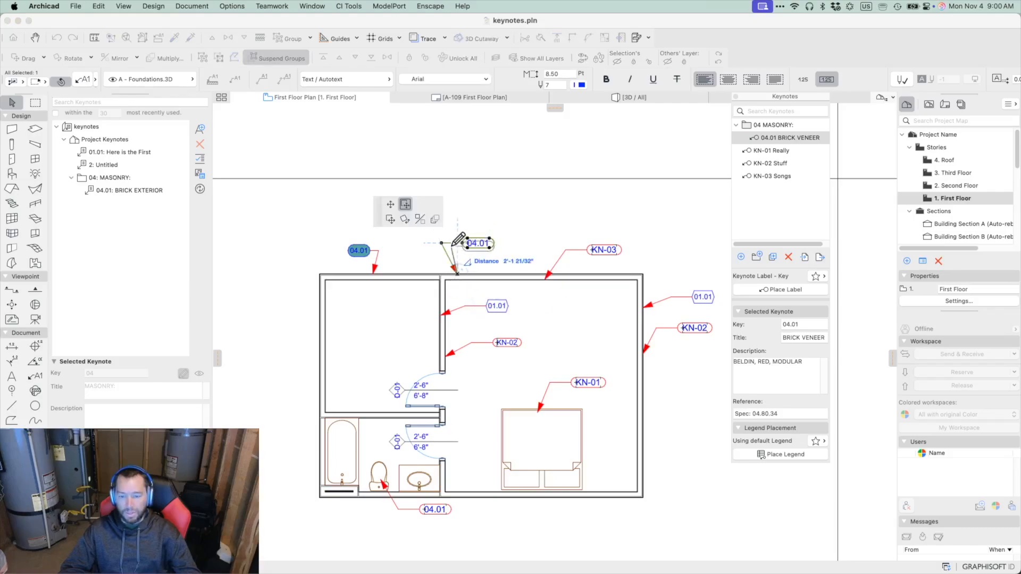
pyautogui.click(452, 243)
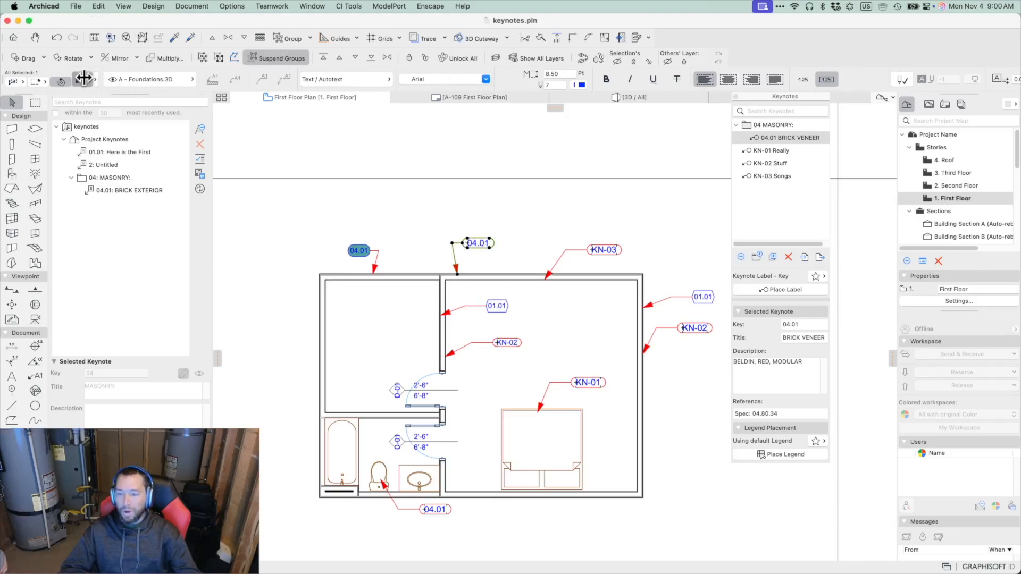
# Review the new 04.01 label's settings, examining its pointer options, available frame shapes and the Fit Frame to Text option
pyautogui.press('super+t')
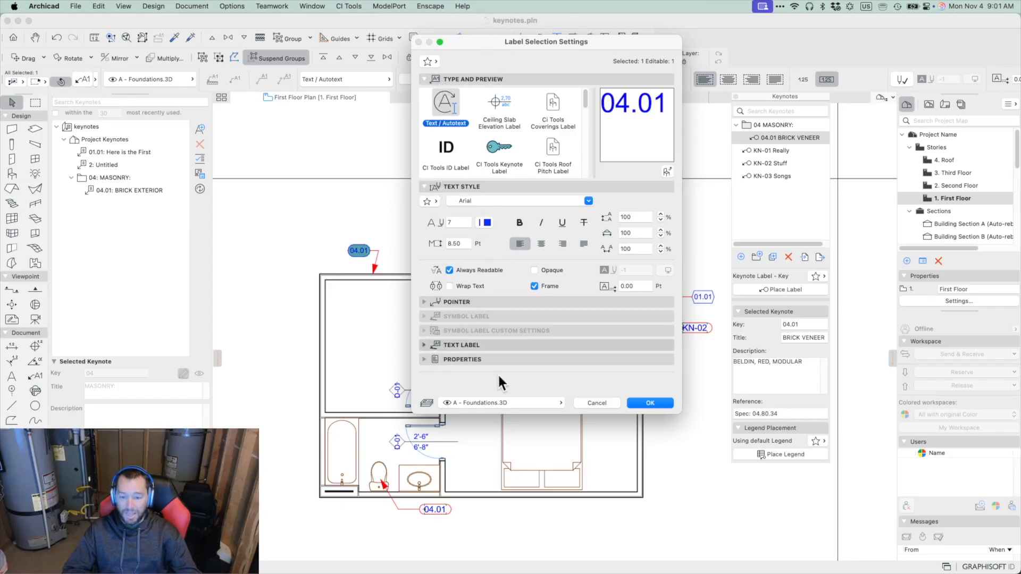
pyautogui.click(460, 344)
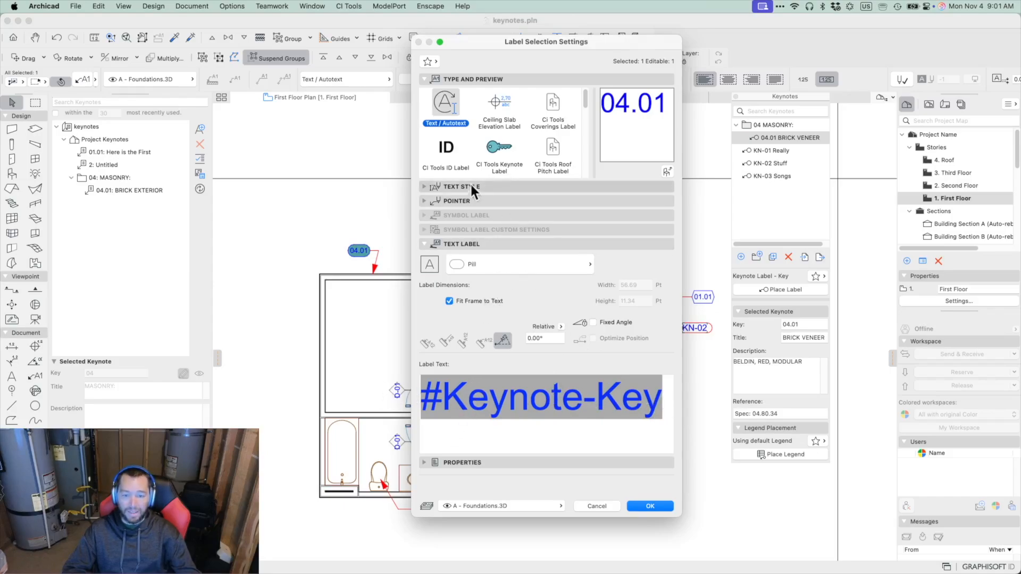
pyautogui.click(423, 201)
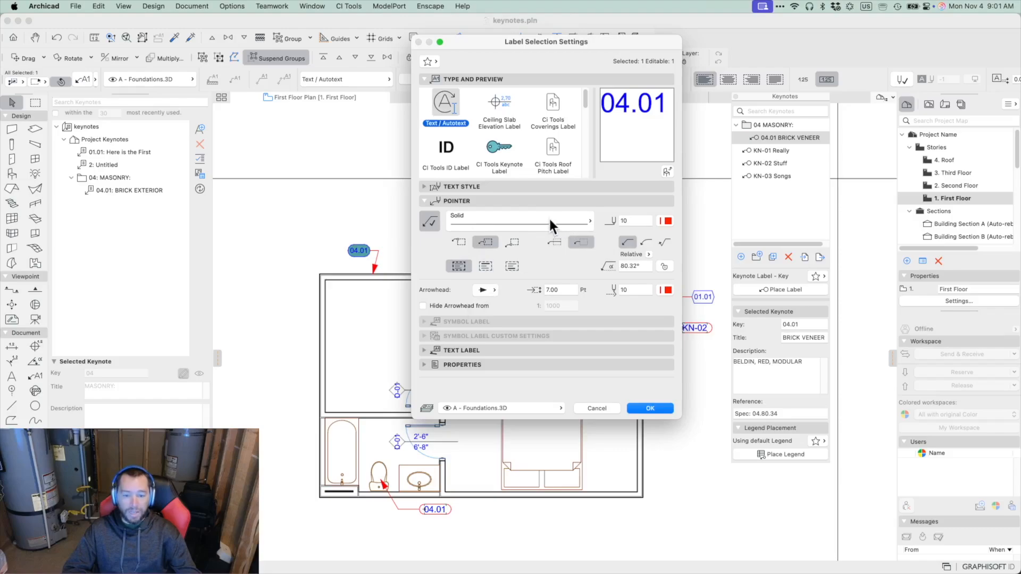
pyautogui.click(448, 351)
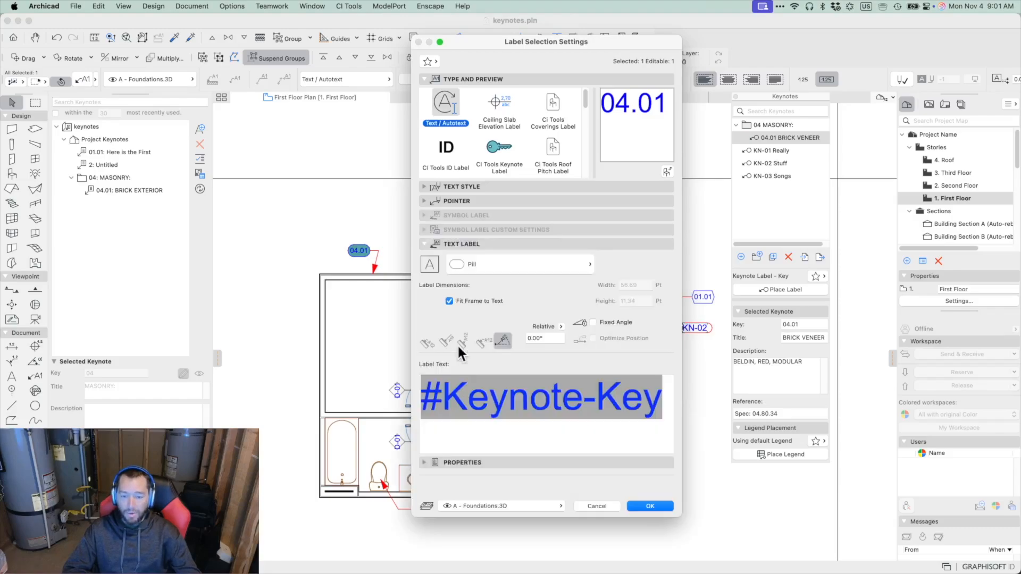
pyautogui.click(458, 261)
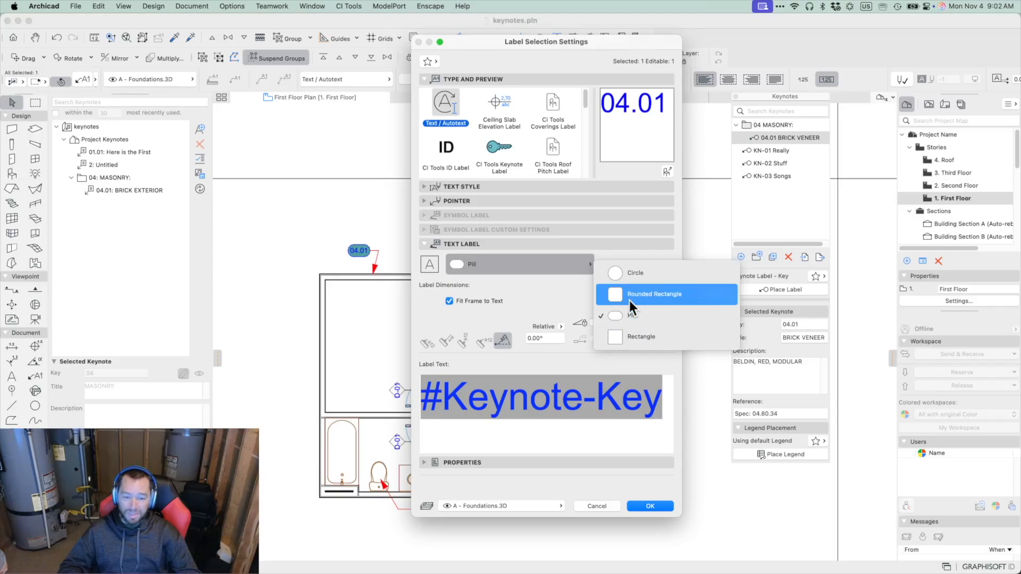
pyautogui.click(563, 276)
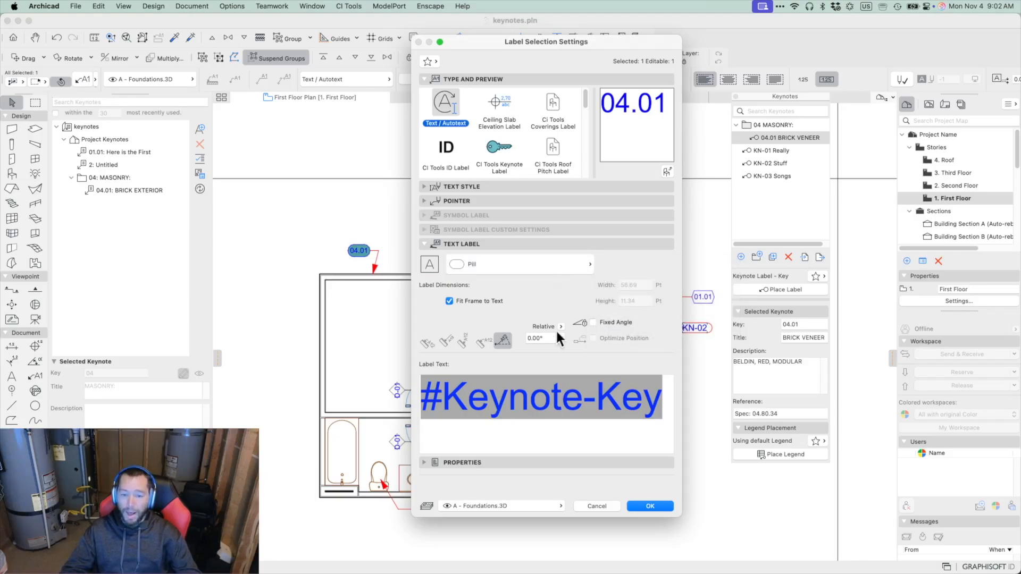
pyautogui.click(449, 301)
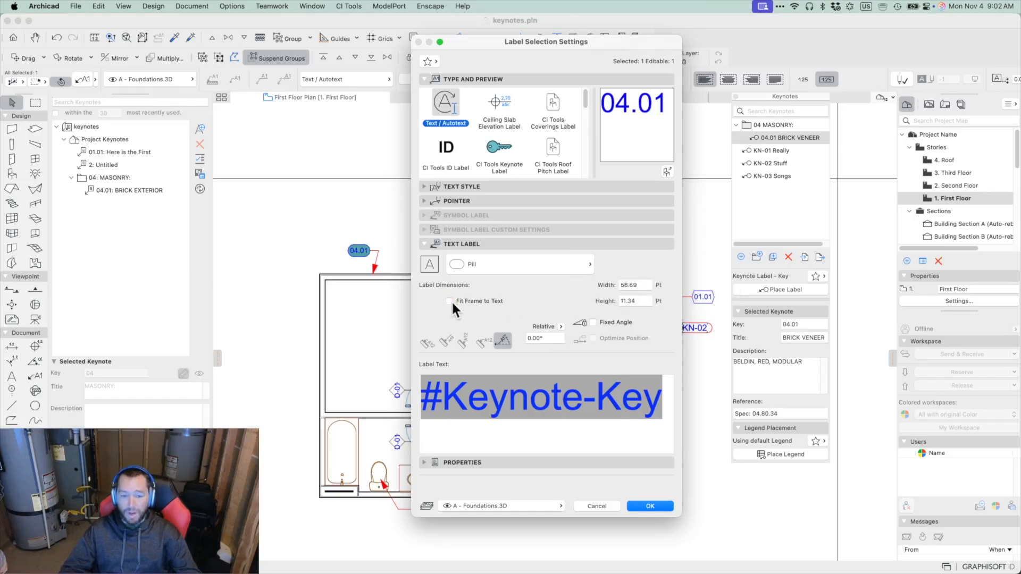
pyautogui.click(450, 301)
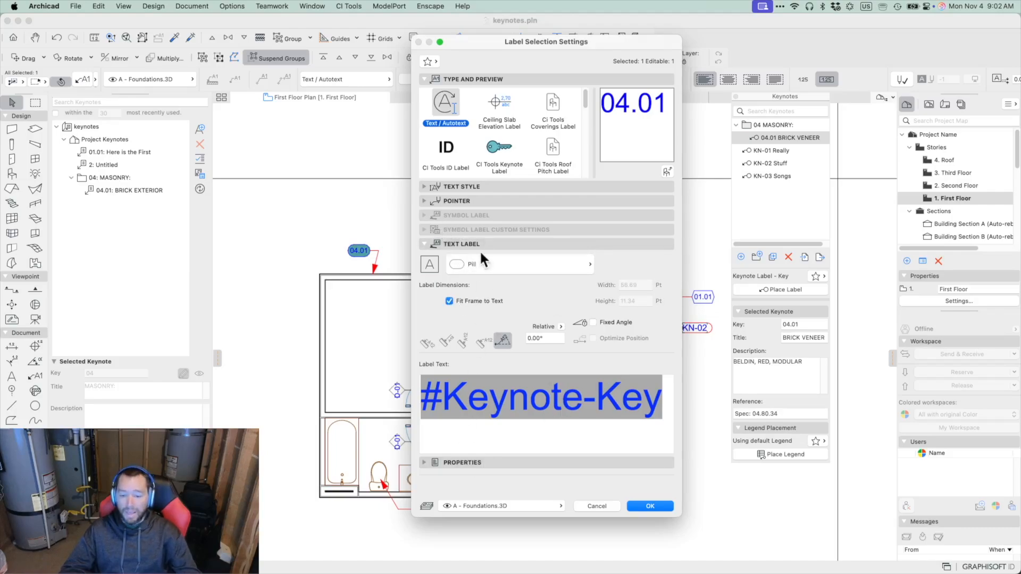
# Set the new 04.01 label's text size to 7 pt, apply the change and deselect the label
pyautogui.click(426, 187)
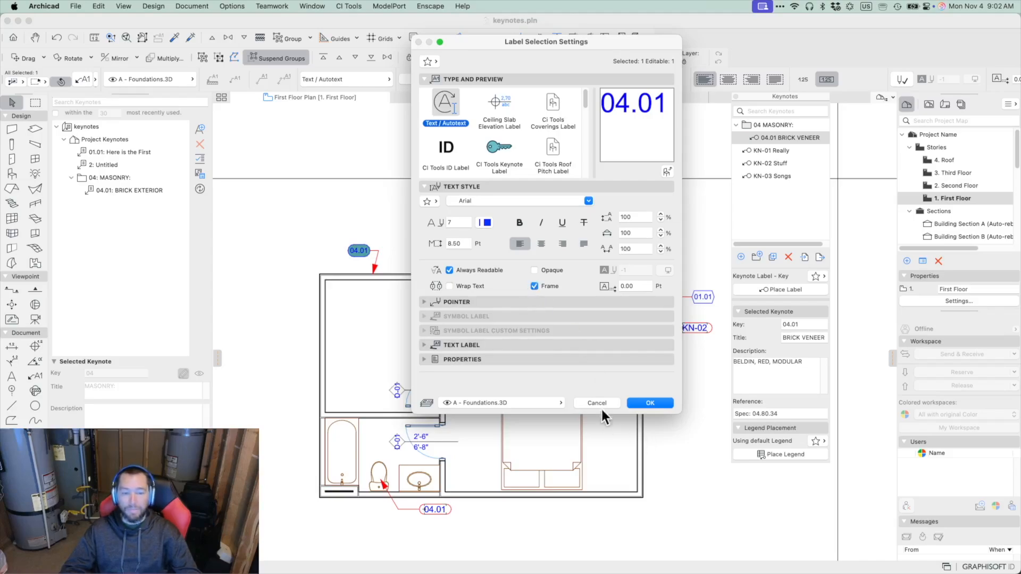
pyautogui.doubleClick(457, 244)
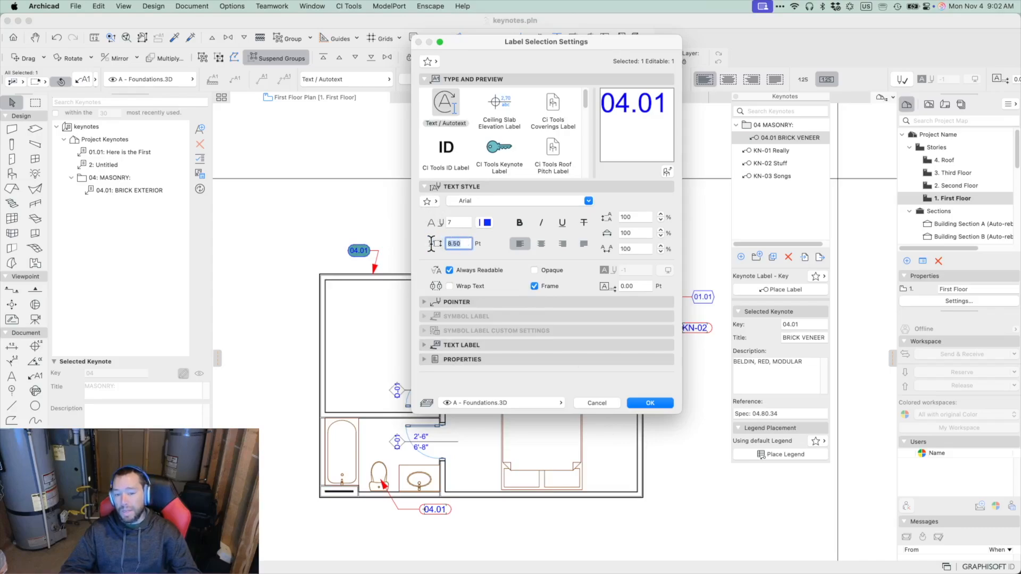
pyautogui.write('7')
pyautogui.click(456, 244)
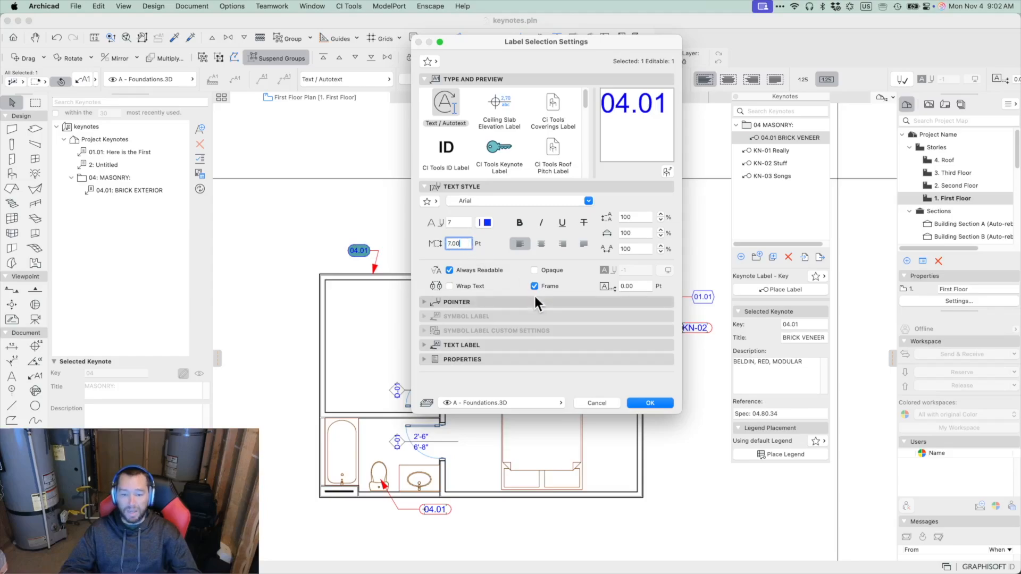
pyautogui.click(663, 403)
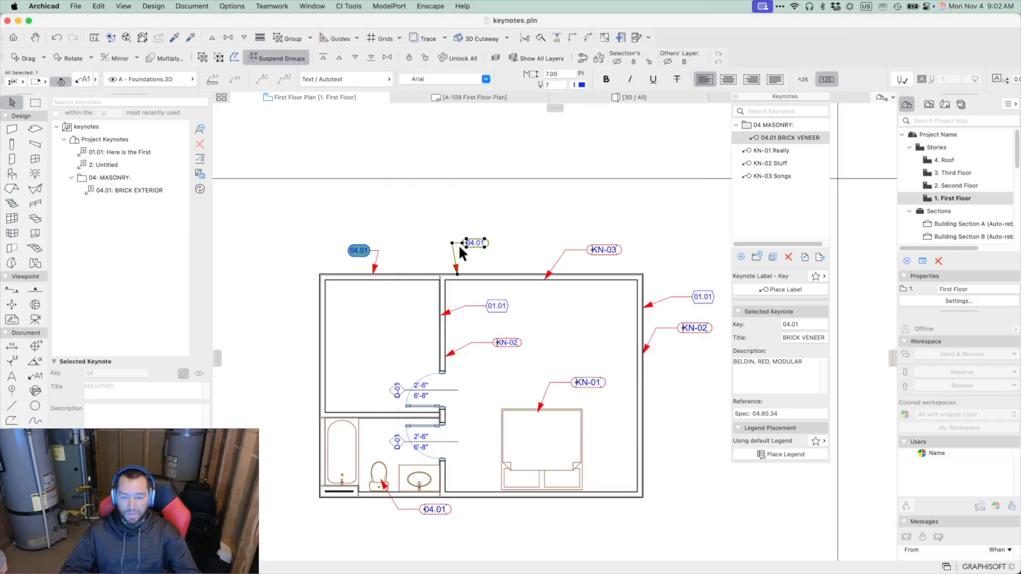
pyautogui.scroll(8, 460, 245)
pyautogui.scroll(-8, 471, 248)
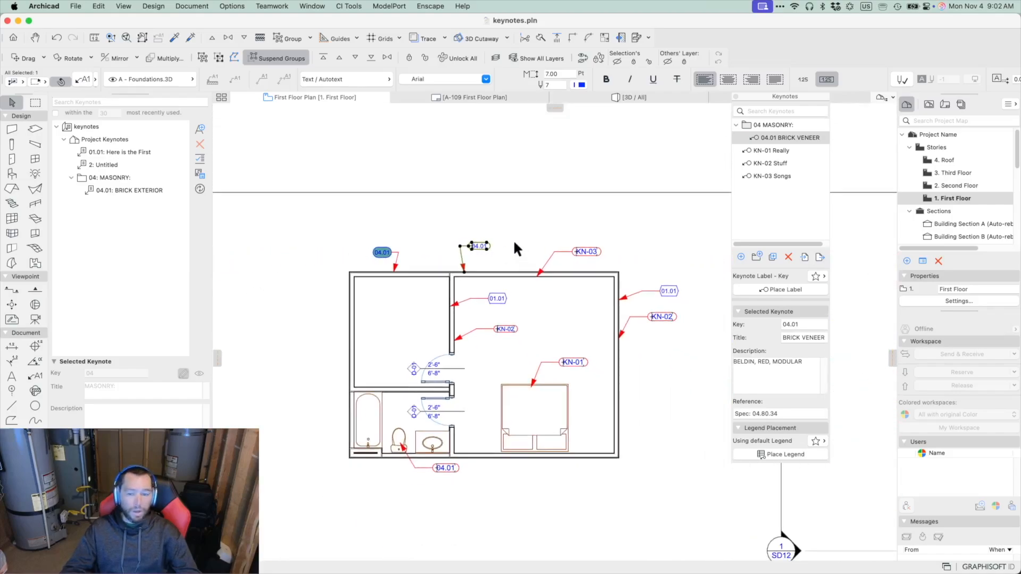
pyautogui.click(512, 240)
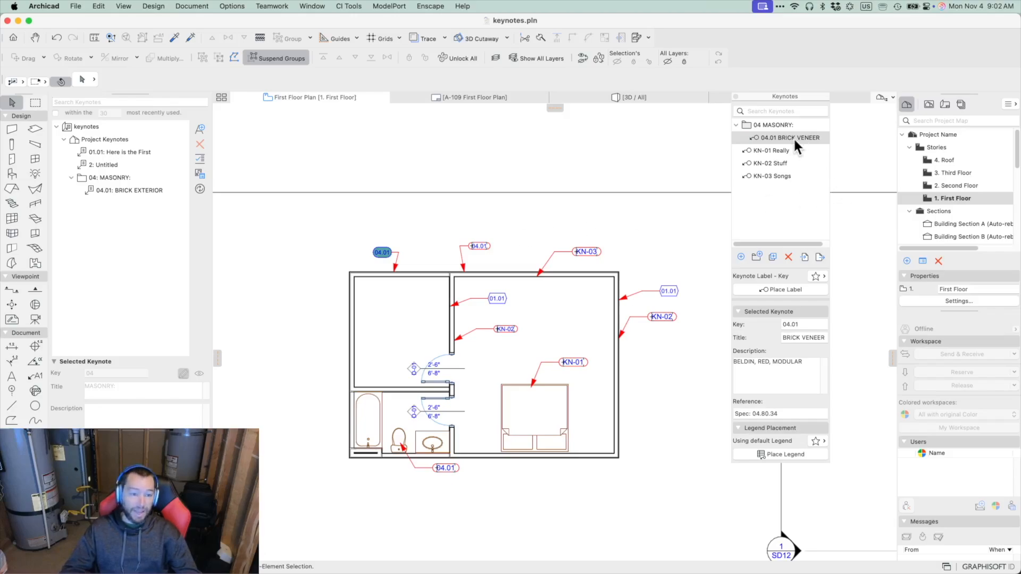
# Check the KN-01, KN-02 and KN-03 keynote details and dock the floating Keynotes palette beside the Project Map
pyautogui.click(778, 148)
pyautogui.click(779, 159)
pyautogui.click(783, 172)
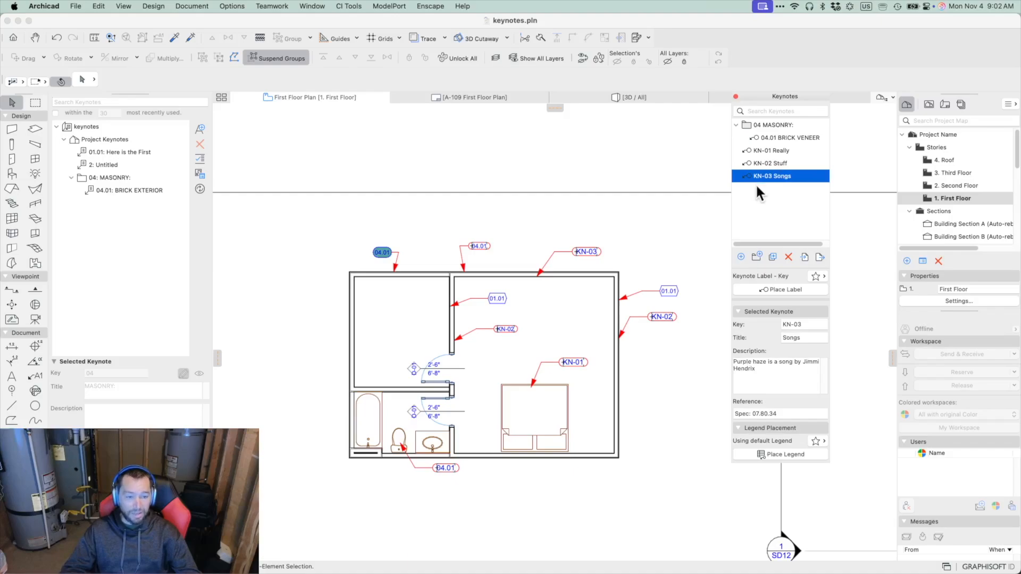
pyautogui.click(785, 95)
pyautogui.moveTo(784, 96); pyautogui.dragTo(897, 144)
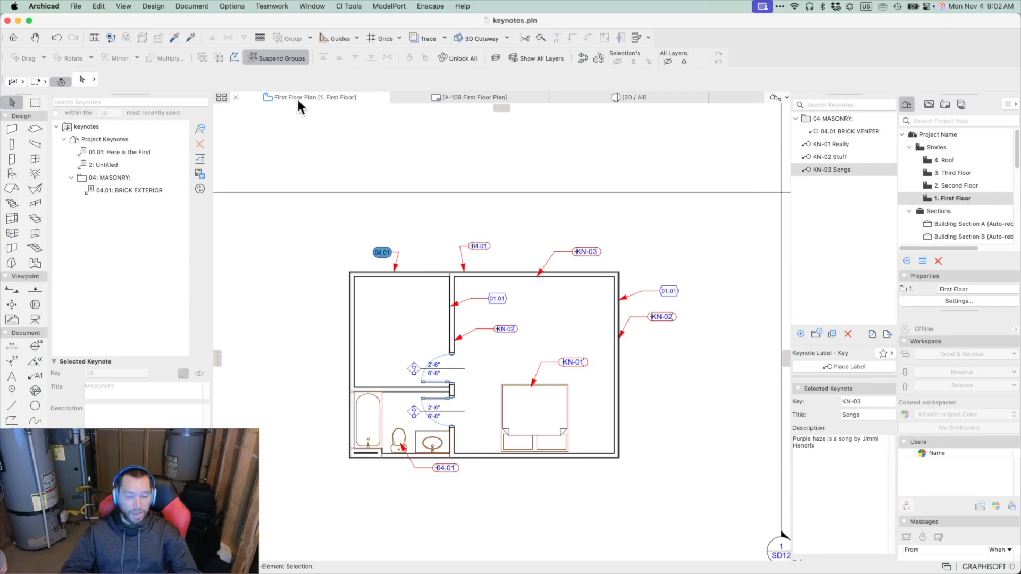
# Open the A-109 First Floor Plan layout, clear the drawing selection and inspect the keynote legend table
pyautogui.click(484, 97)
pyautogui.click(597, 387)
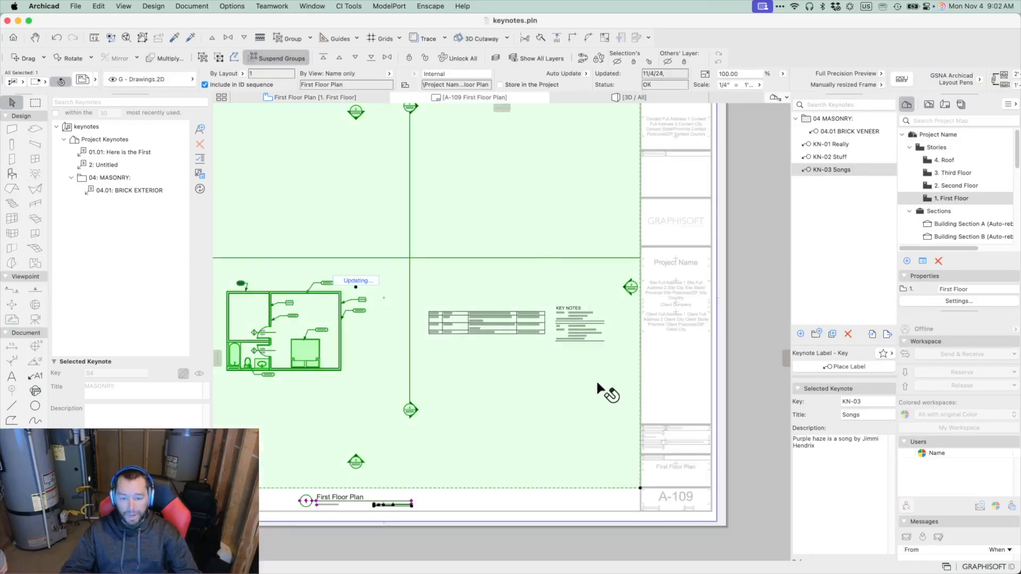
pyautogui.press('Escape')
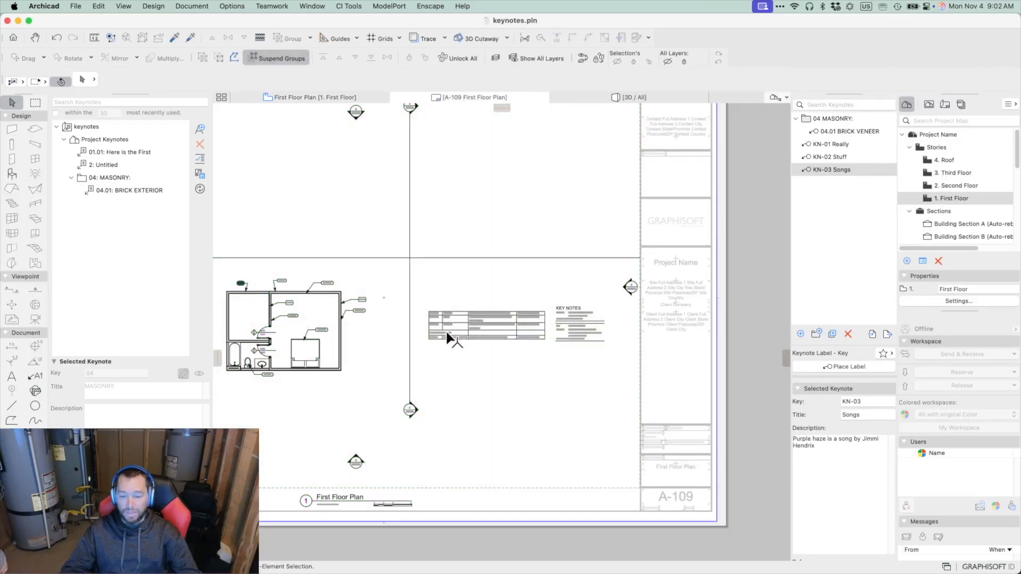
pyautogui.scroll(3, 445, 333)
pyautogui.scroll(3, 448, 319)
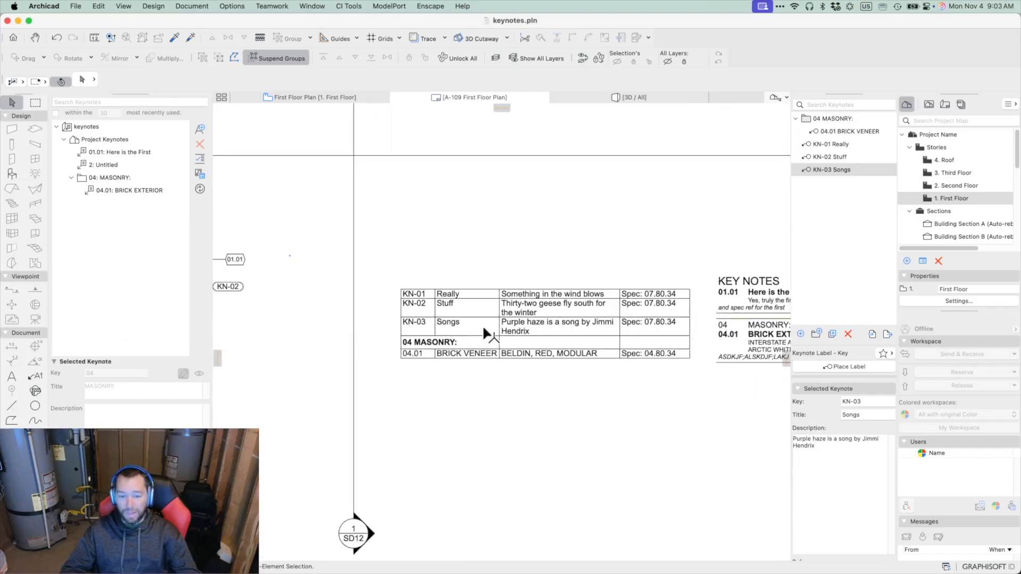
# Compare the Keynote Legend table with the CI Tools Keynote Schedule placed next to it on the layout
pyautogui.click(605, 320)
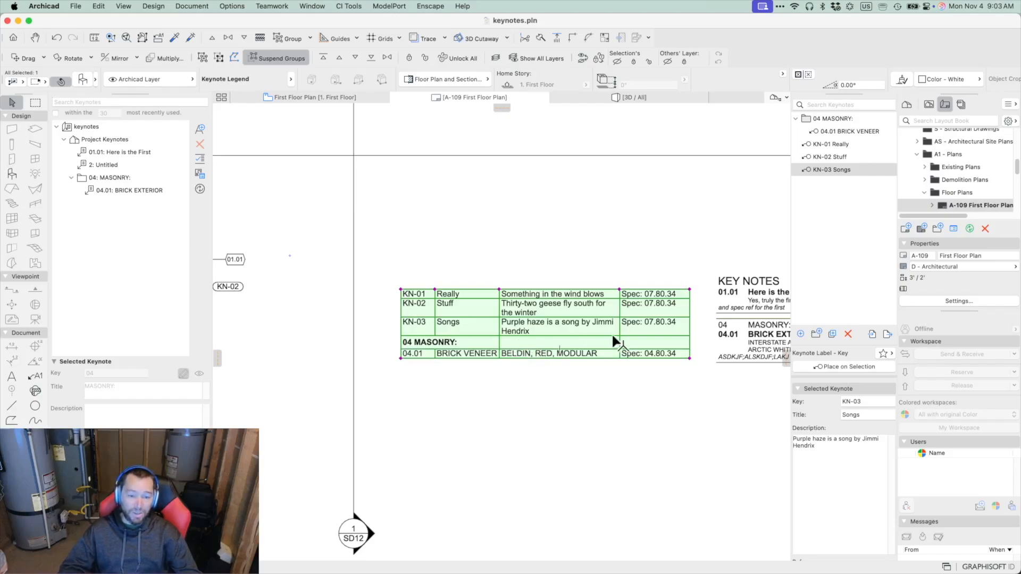
pyautogui.click(749, 309)
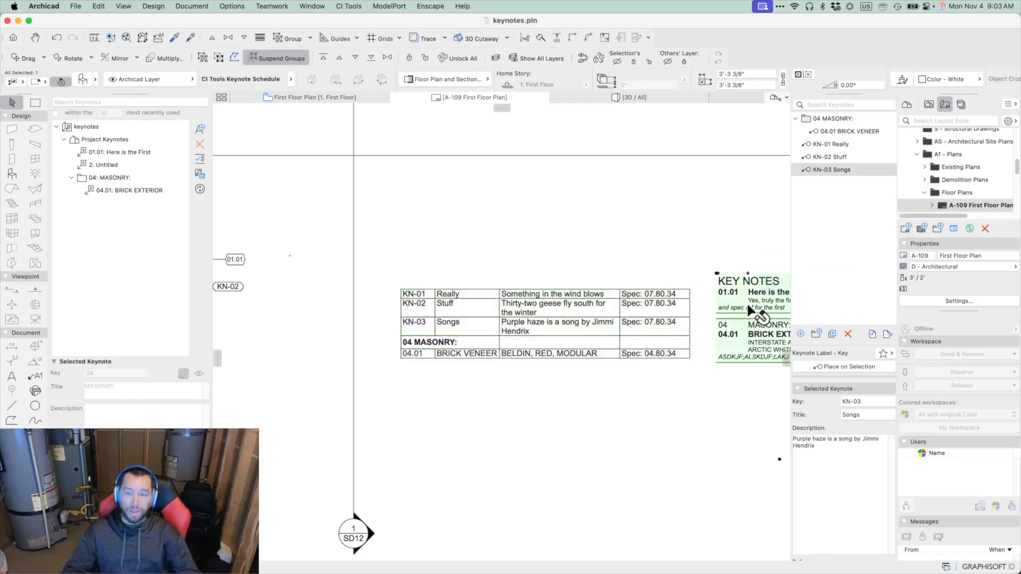
pyautogui.moveTo(688, 325); pyautogui.dragTo(591, 336, button='middle')
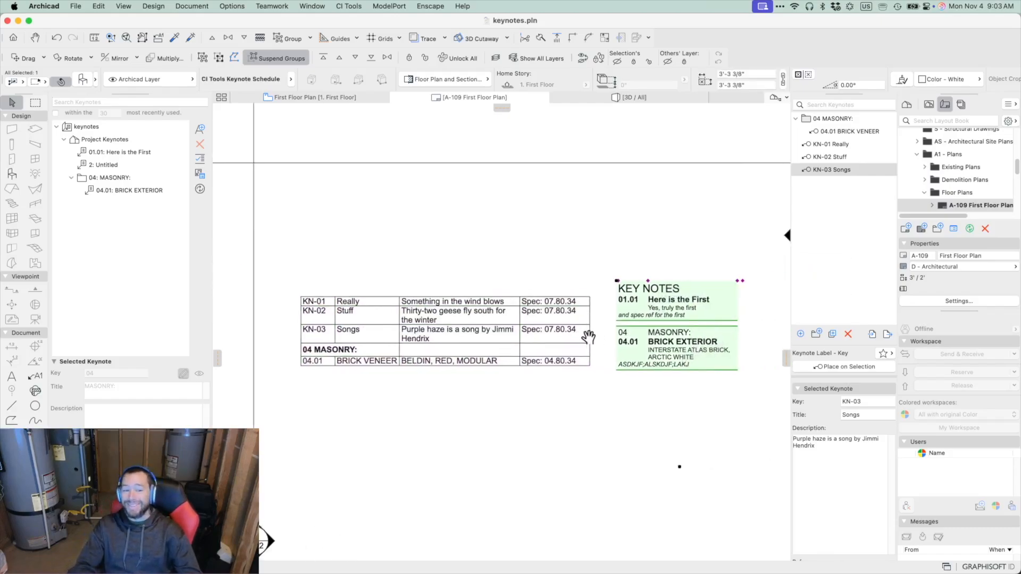
pyautogui.scroll(2, 628, 340)
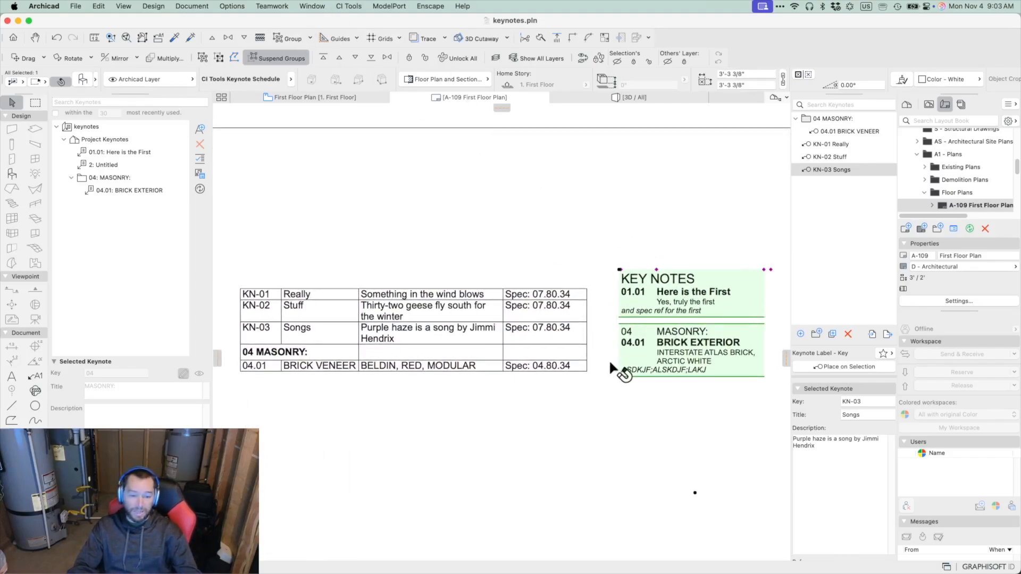
pyautogui.scroll(-4, 725, 342)
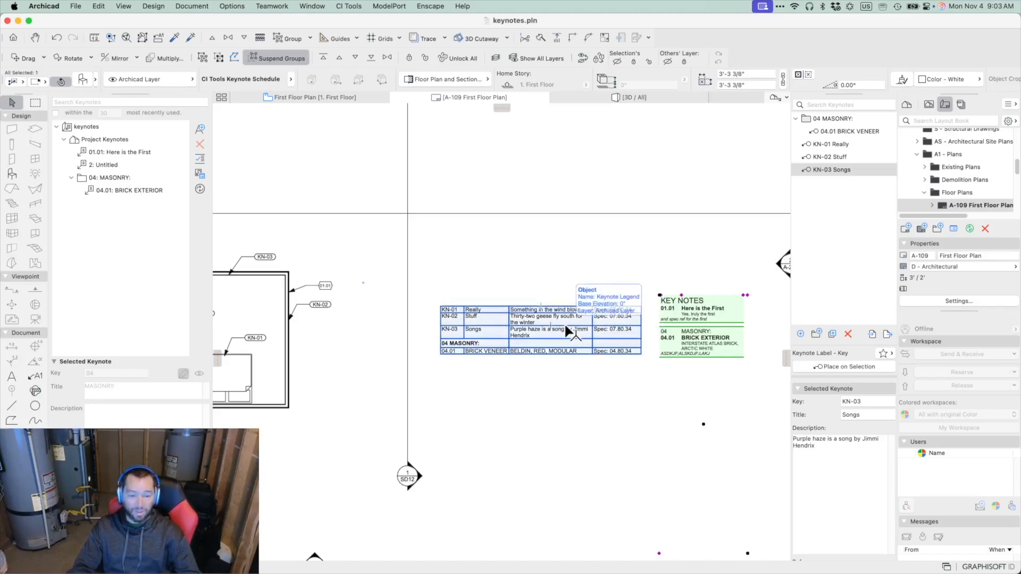
# Open the Keynote Legend's object settings and set its keynote filter to All Keynotes in project
pyautogui.click(525, 322)
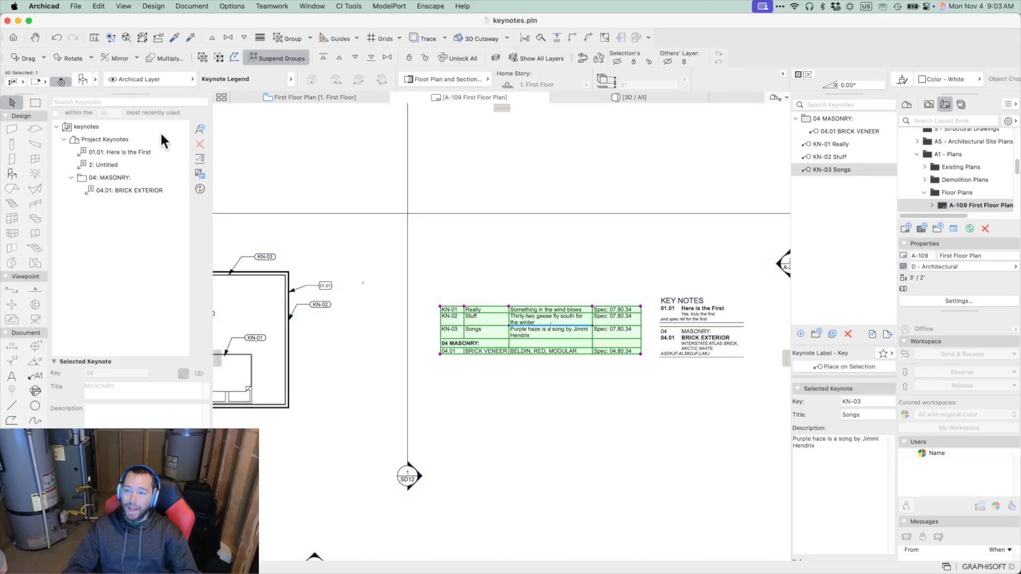
pyautogui.click(82, 79)
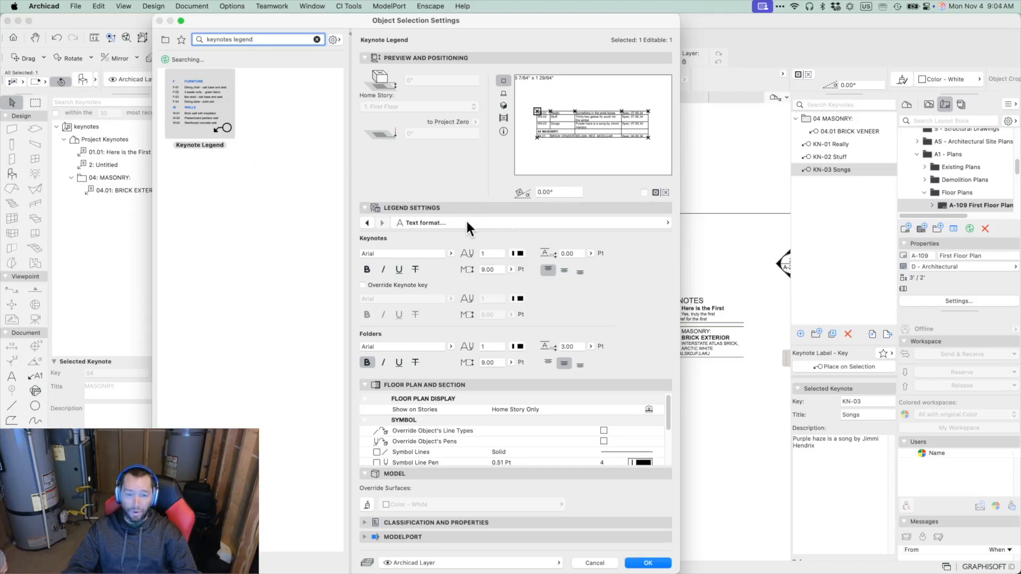
pyautogui.click(440, 224)
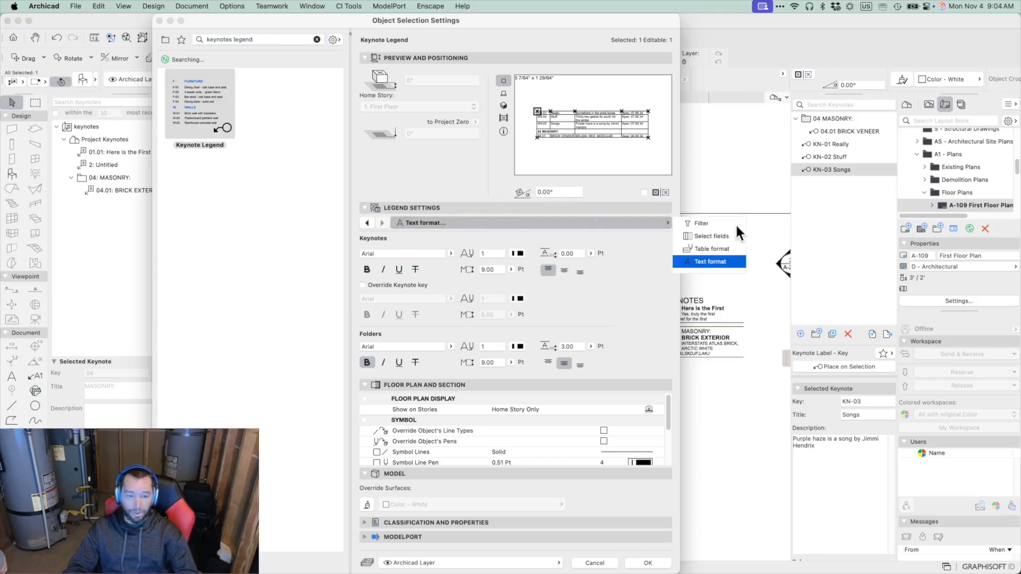
pyautogui.click(720, 224)
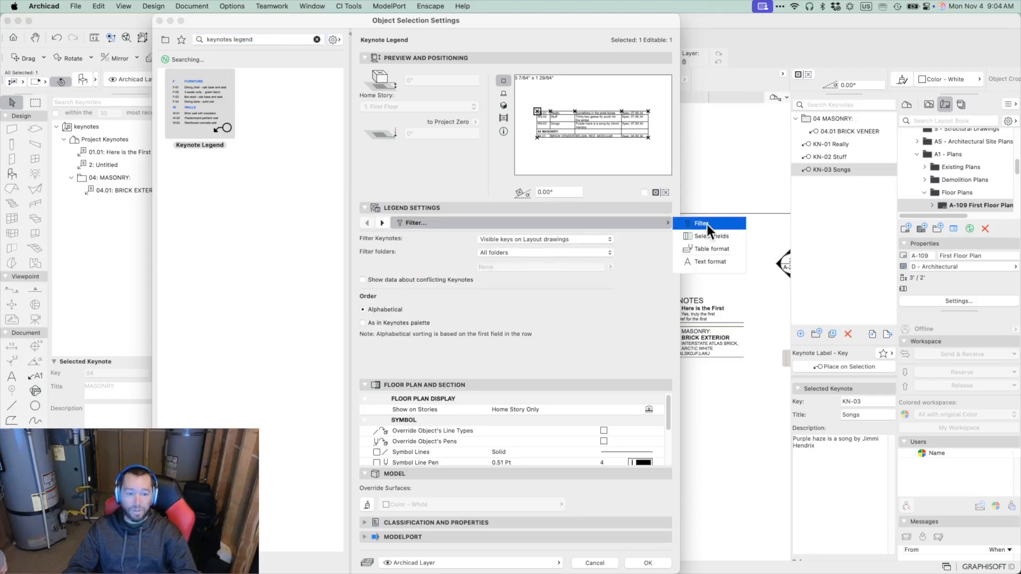
pyautogui.click(499, 237)
pyautogui.click(522, 238)
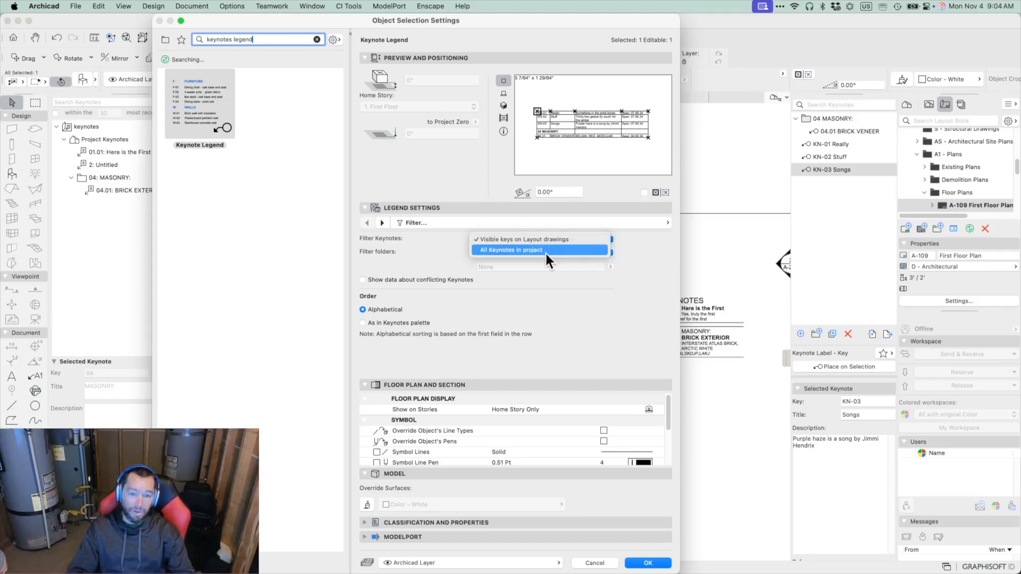
pyautogui.click(544, 252)
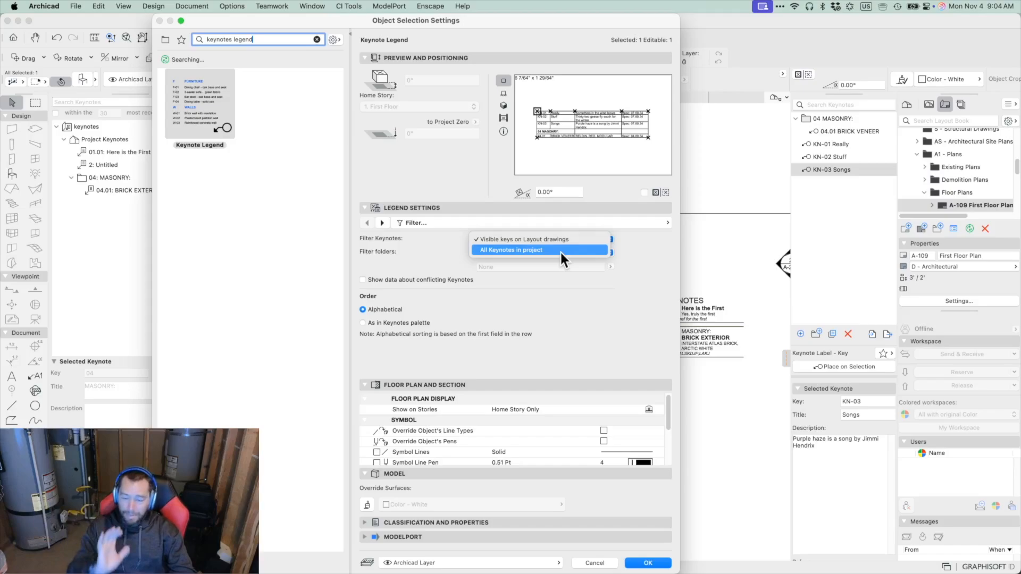
pyautogui.click(550, 252)
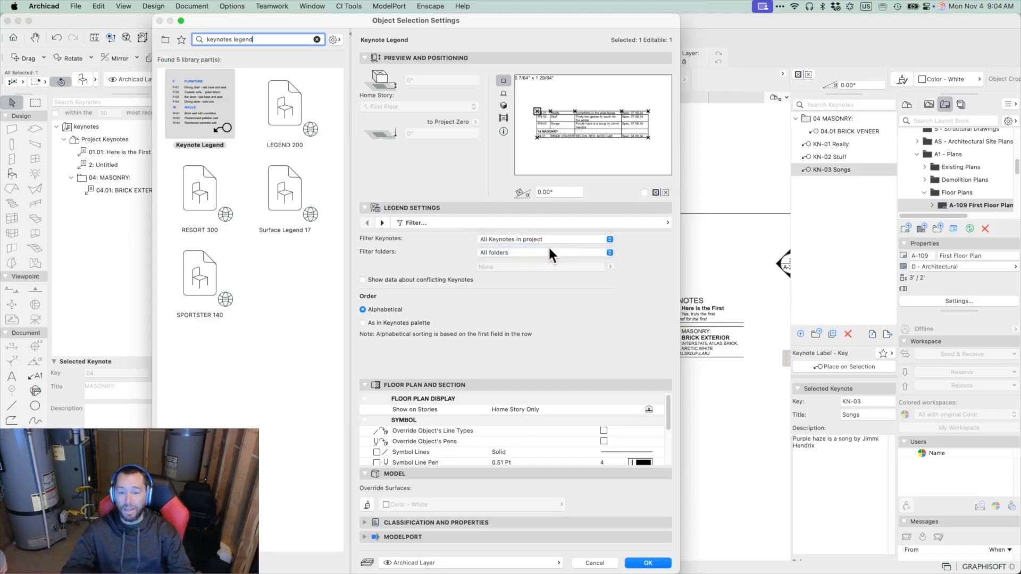
# Review the legend's folder filter choices and show its Select fields settings
pyautogui.click(507, 250)
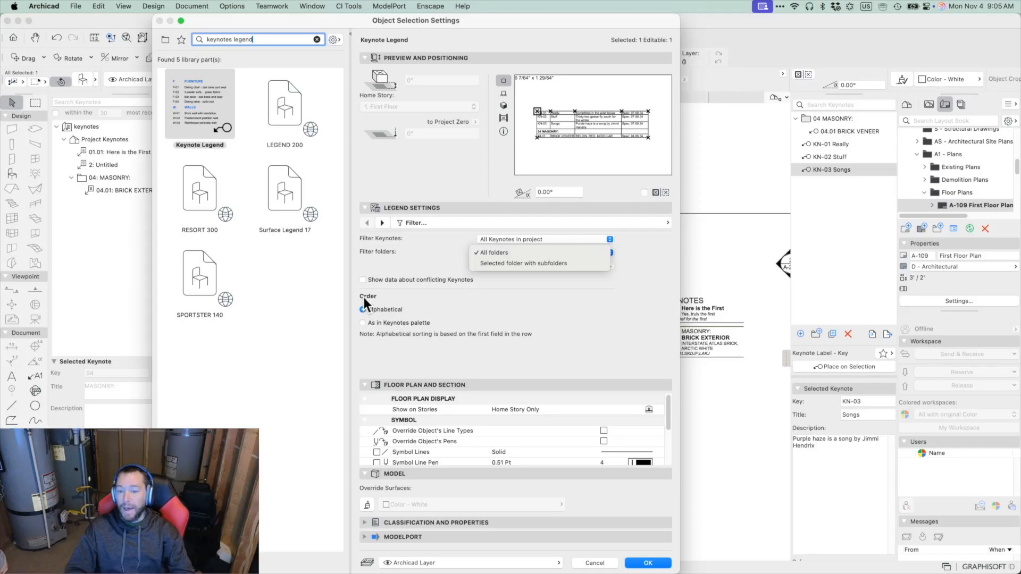
pyautogui.click(390, 321)
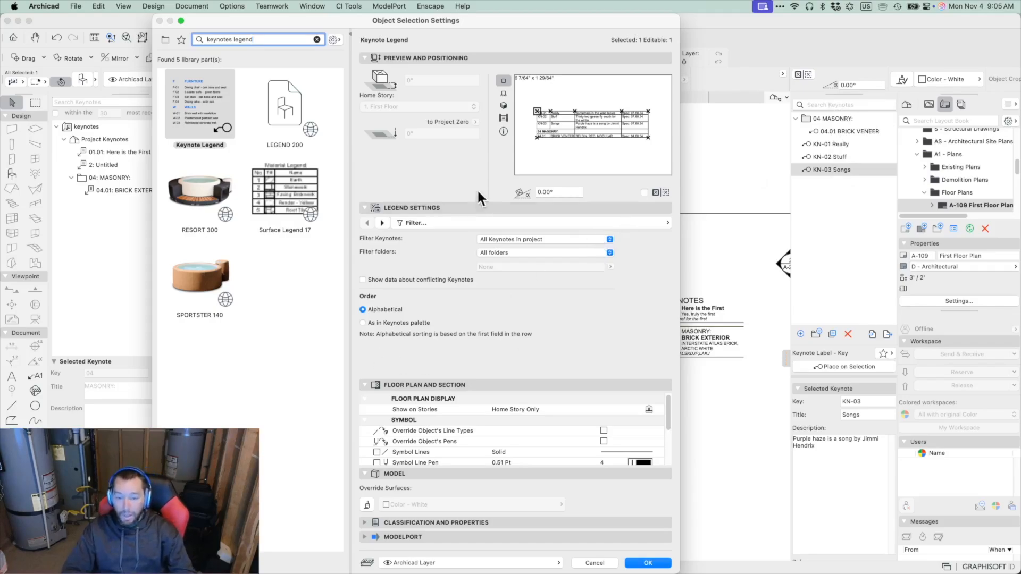
pyautogui.click(484, 220)
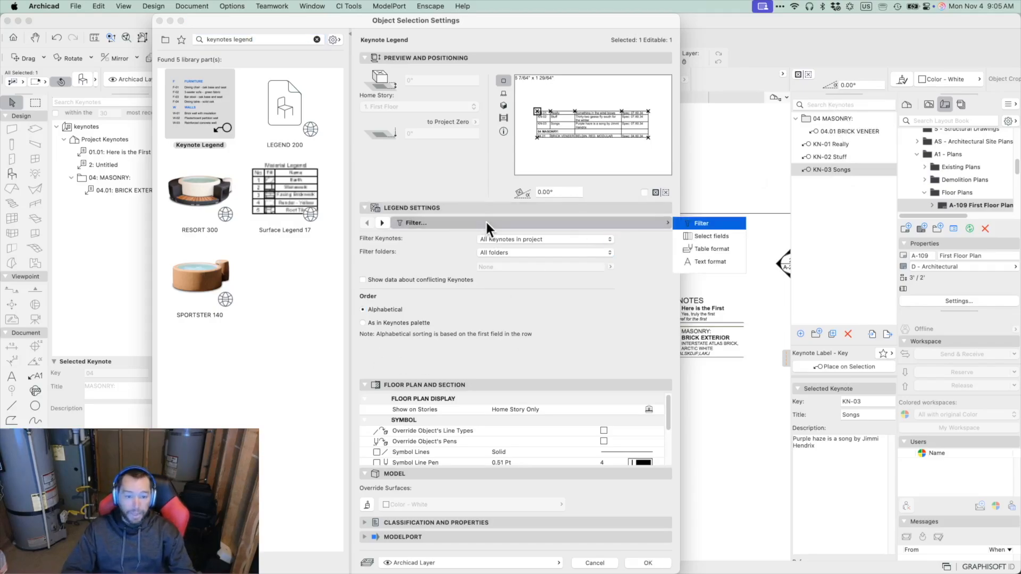
pyautogui.click(728, 235)
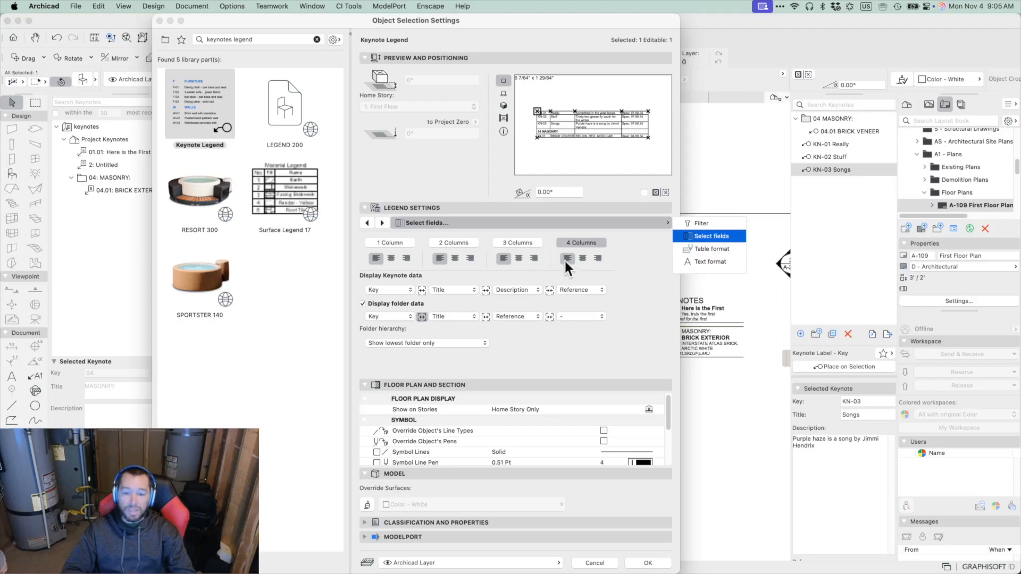
# Preview the Keynote Legend with one, two and three columns, and return it to 4 Columns
pyautogui.click(389, 237)
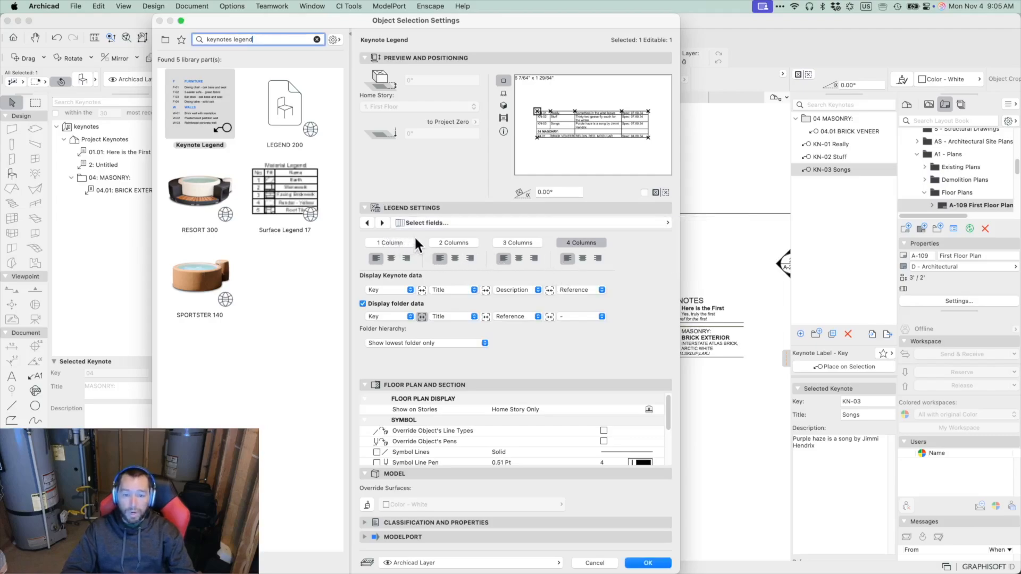
pyautogui.click(406, 243)
pyautogui.click(455, 242)
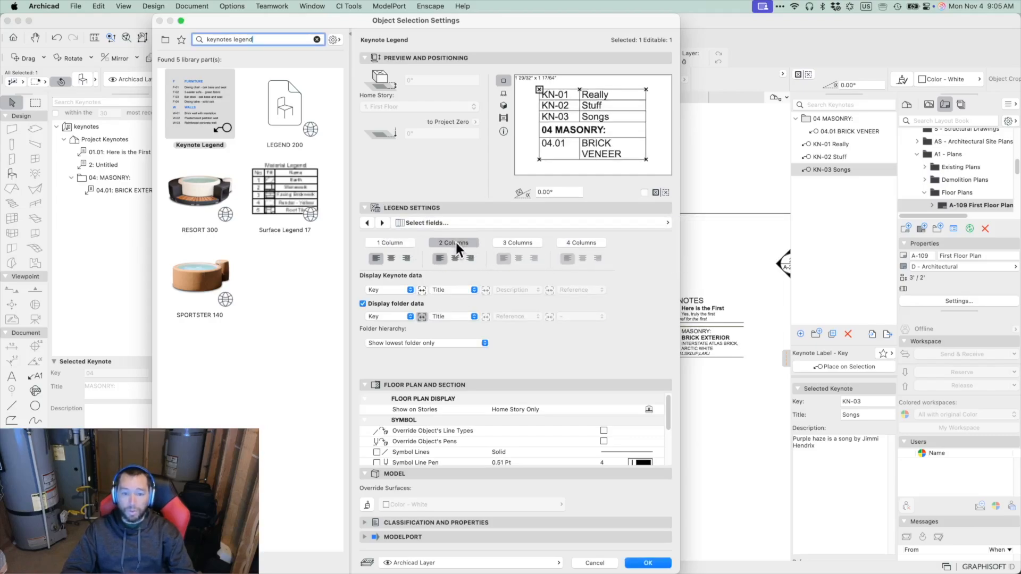
pyautogui.click(534, 240)
pyautogui.click(584, 243)
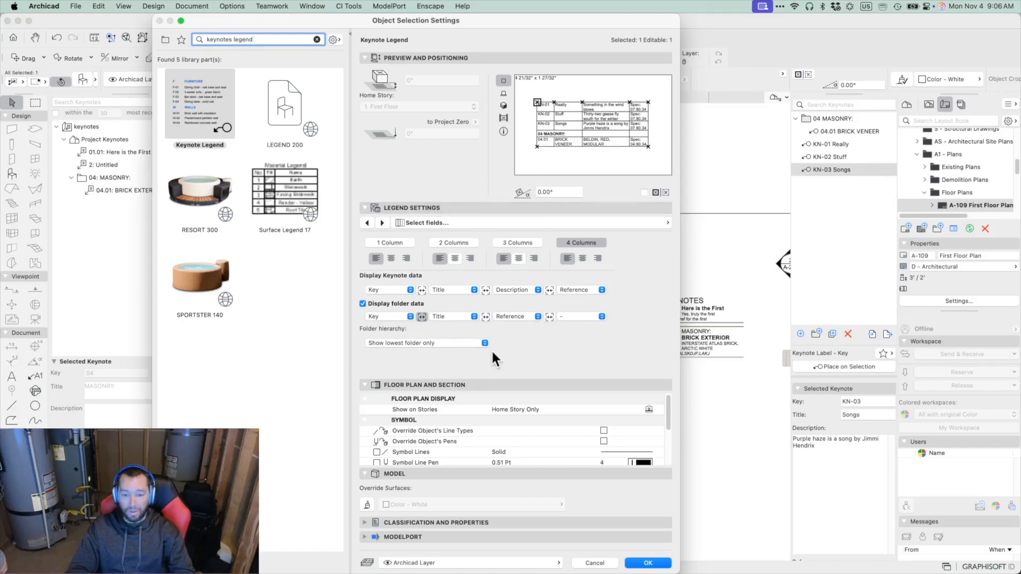
# Set the legend's third folder data field to "-" and review the folder hierarchy choices
pyautogui.click(508, 284)
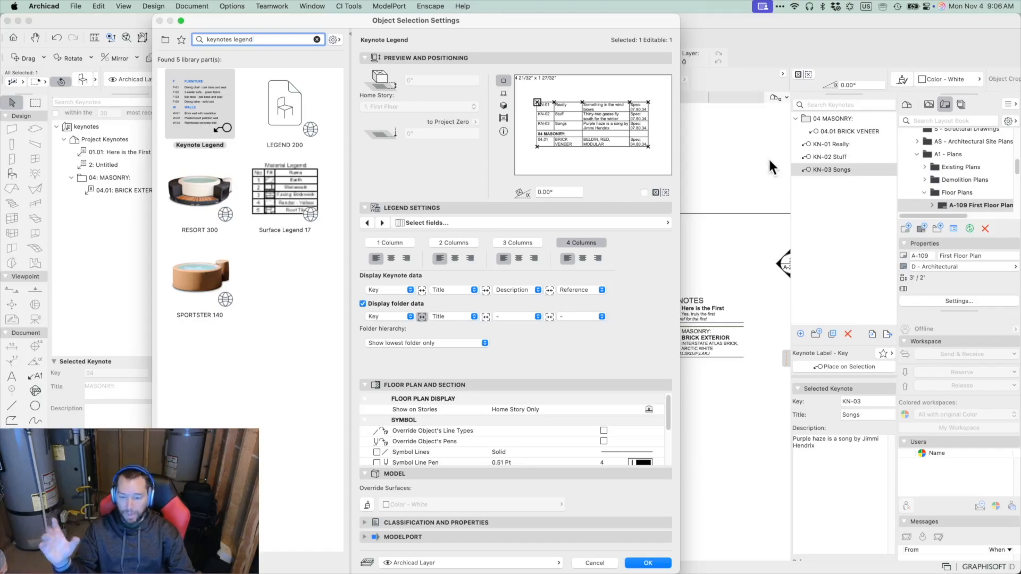
pyautogui.click(412, 343)
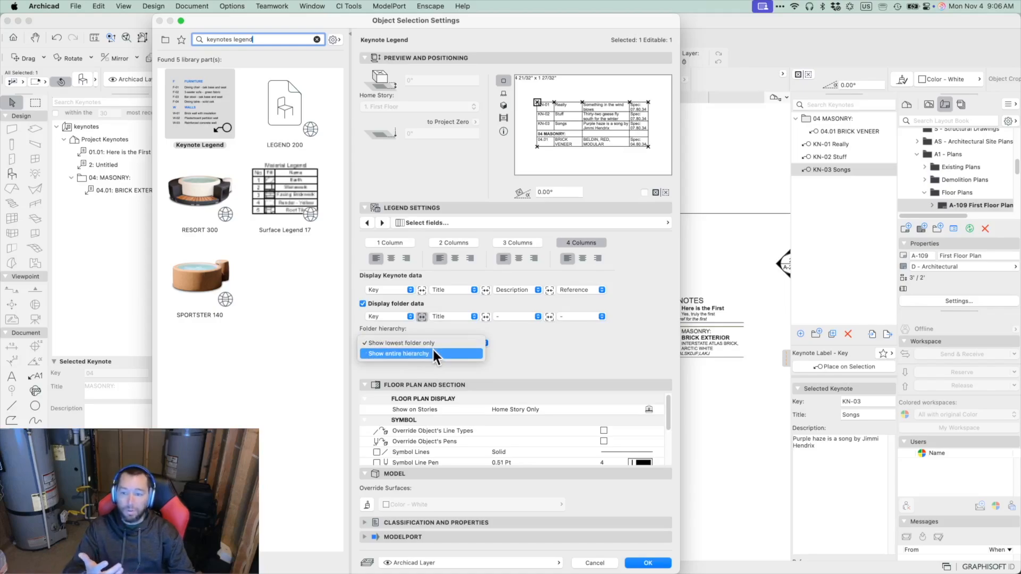
pyautogui.click(515, 346)
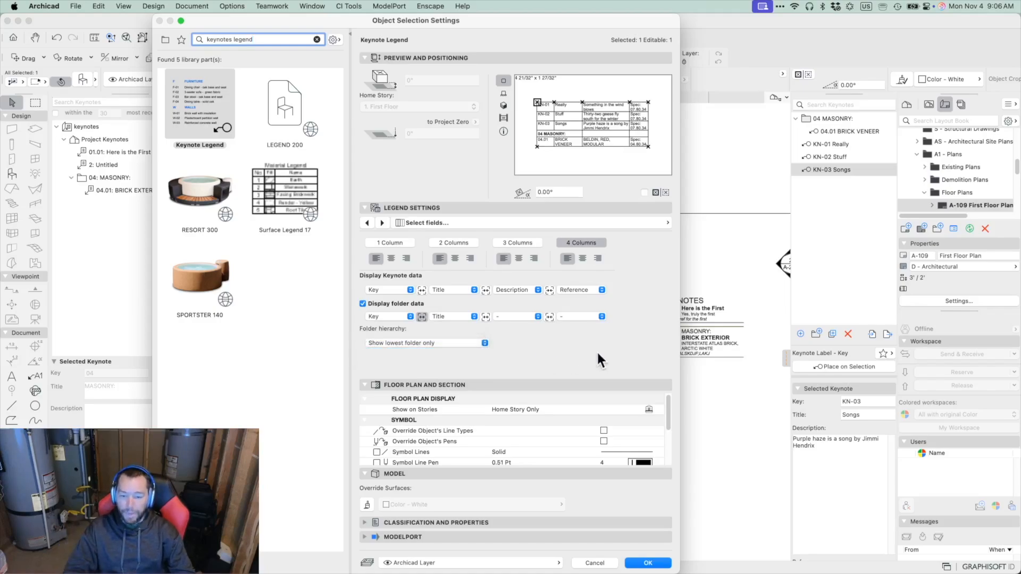
# Review the legend's Table format and Text format settings, return to Select fields and apply the object settings
pyautogui.click(570, 218)
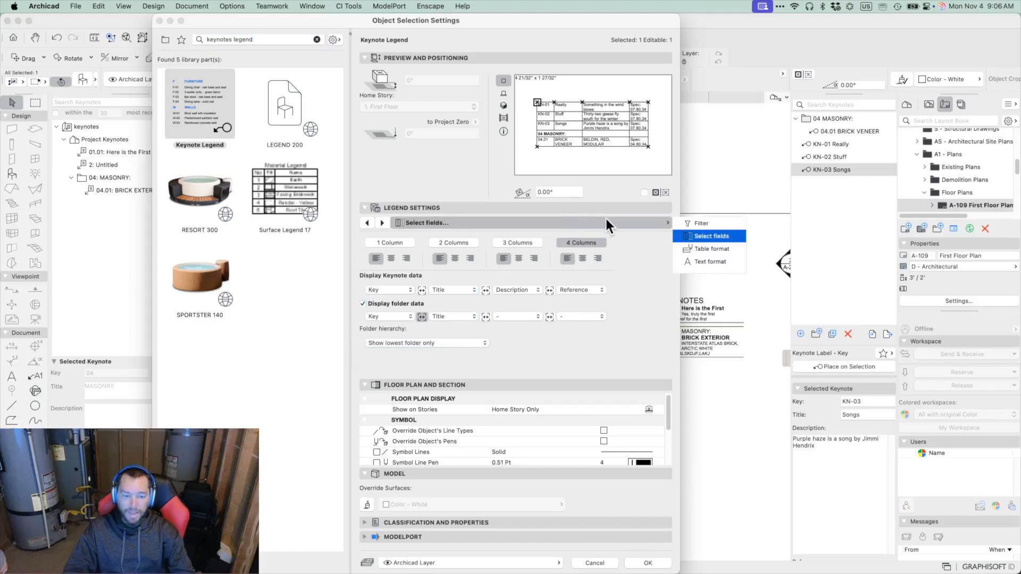
pyautogui.click(687, 250)
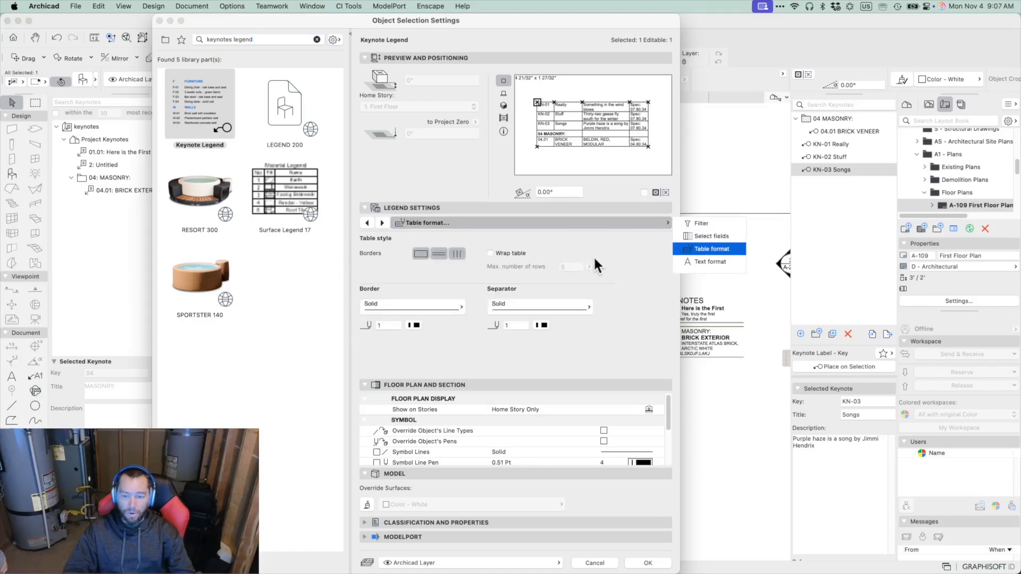
pyautogui.click(713, 259)
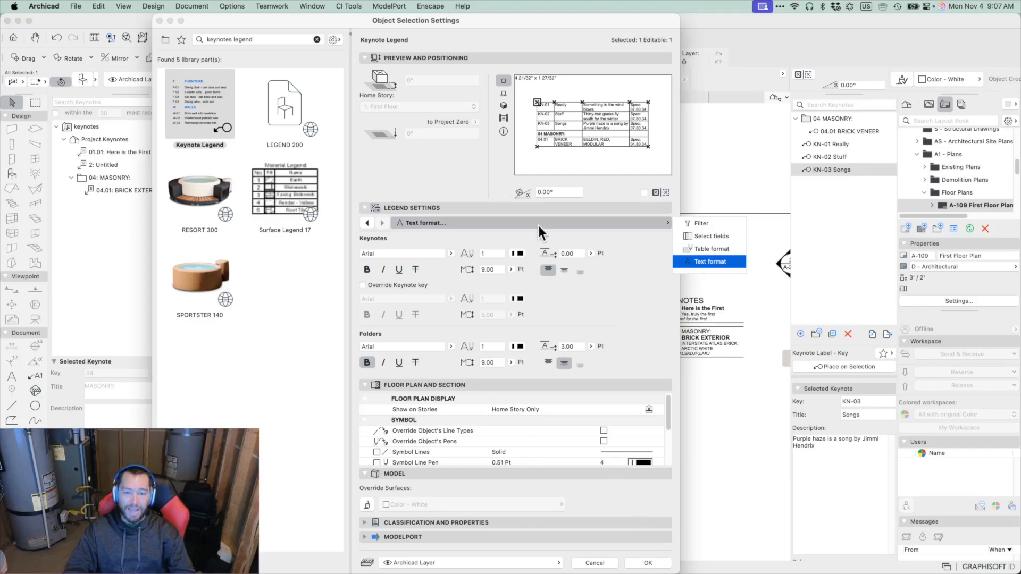
pyautogui.click(367, 224)
pyautogui.click(367, 223)
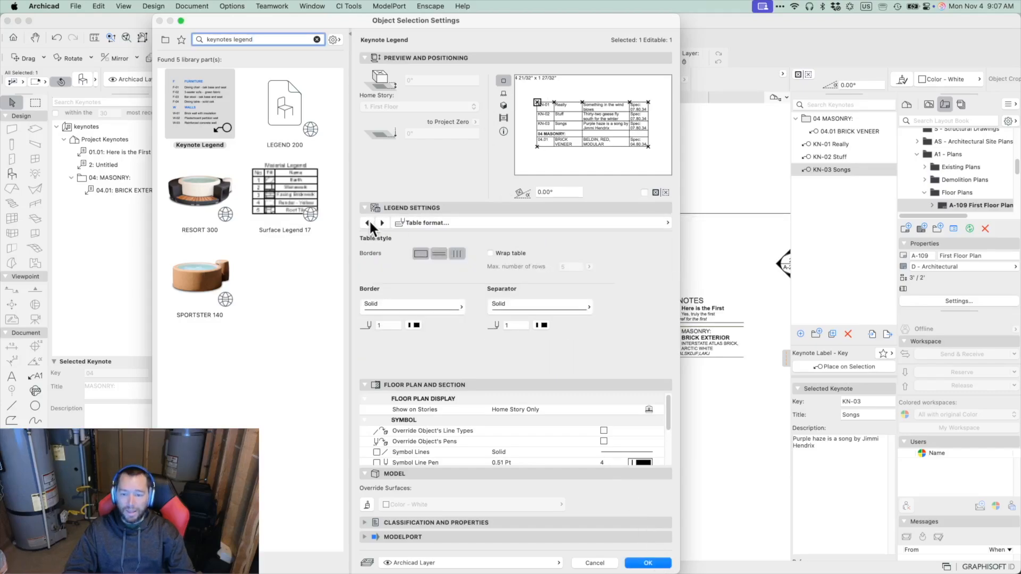
pyautogui.click(367, 223)
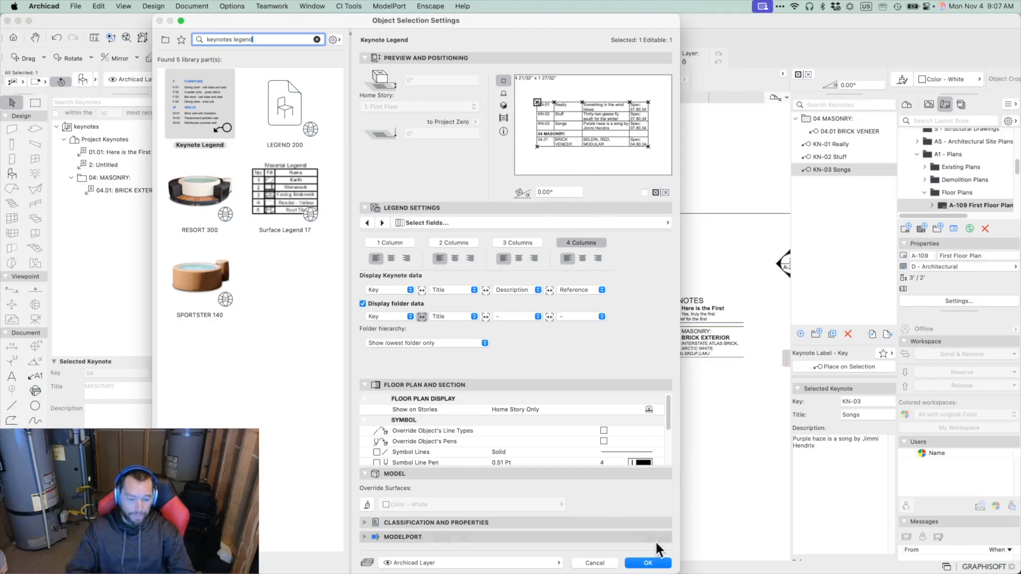
pyautogui.click(650, 562)
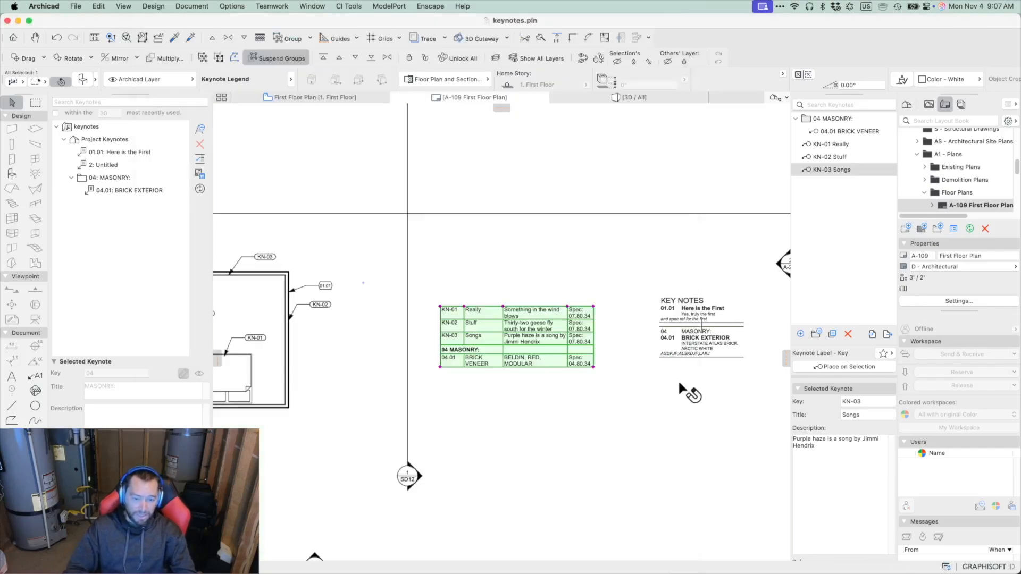
# Select the CI Tools Keynote Schedule and examine it beside the Keynote Legend and floor plan on the layout
pyautogui.click(691, 337)
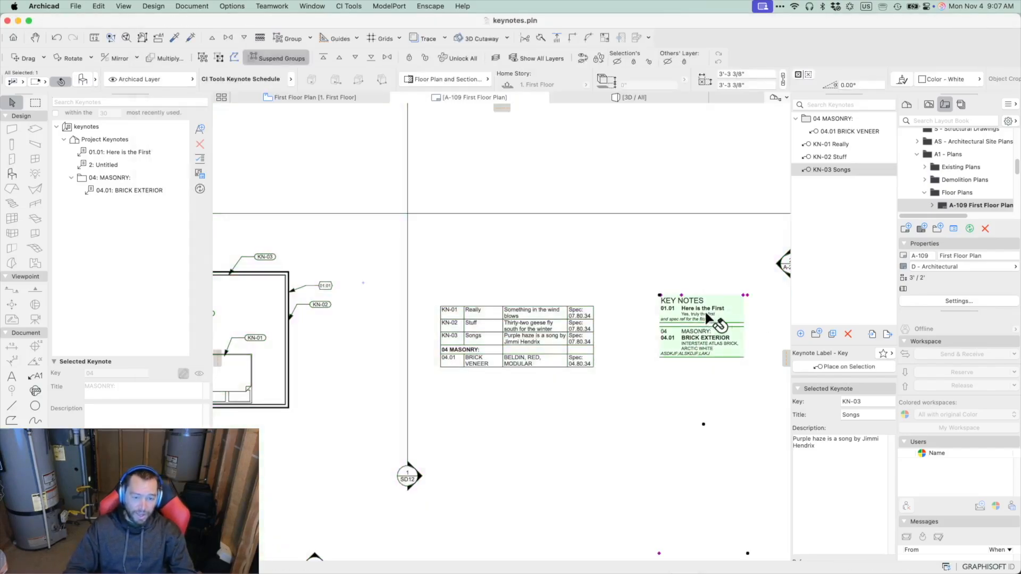
pyautogui.scroll(5, 731, 314)
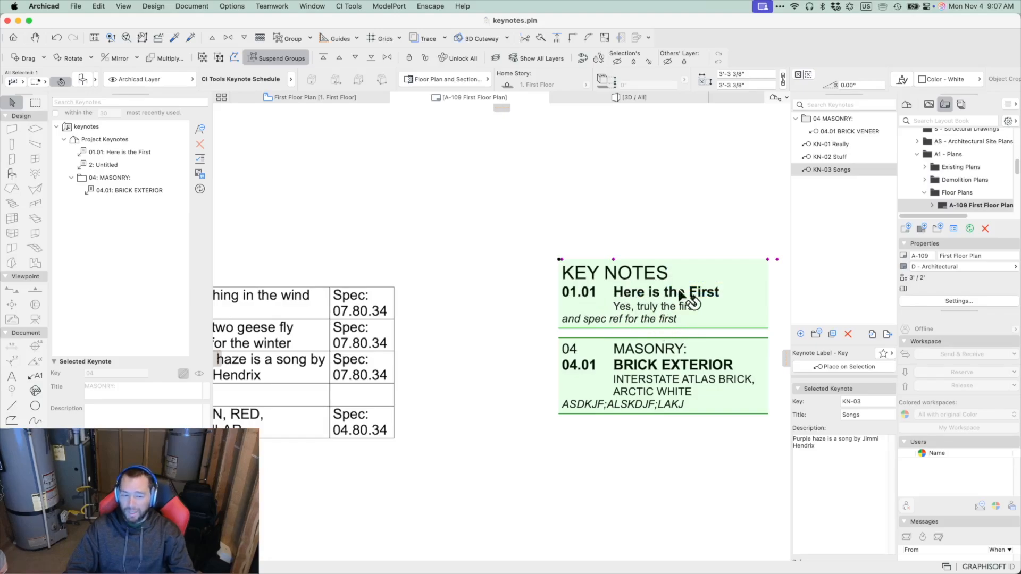
pyautogui.scroll(-5, 485, 277)
pyautogui.moveTo(457, 295); pyautogui.dragTo(484, 331, button='middle')
pyautogui.scroll(-1, 432, 334)
pyautogui.moveTo(556, 147); pyautogui.dragTo(558, 159, button='middle')
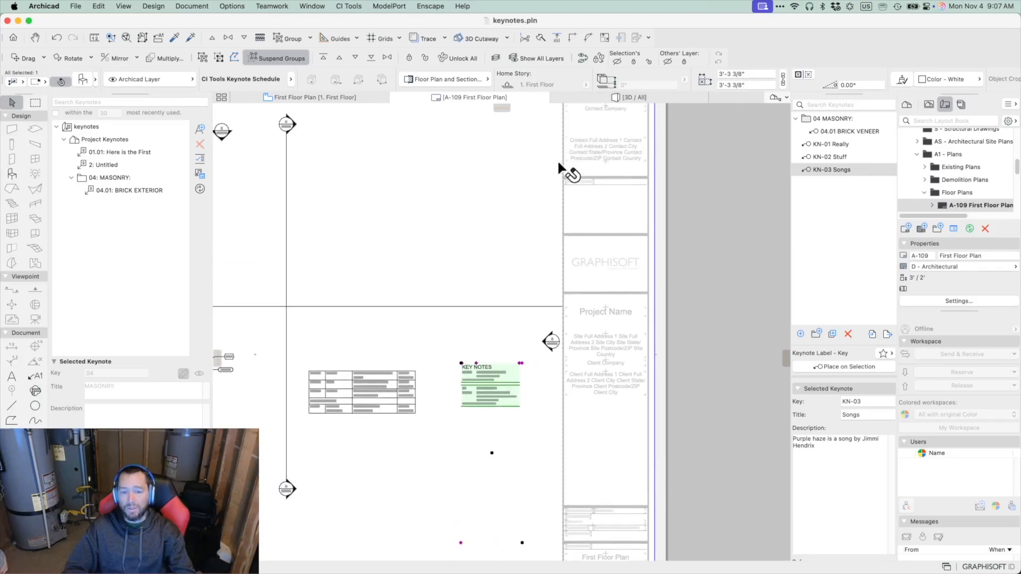
pyautogui.scroll(-1, 525, 173)
pyautogui.moveTo(521, 105); pyautogui.dragTo(521, 126, button='middle')
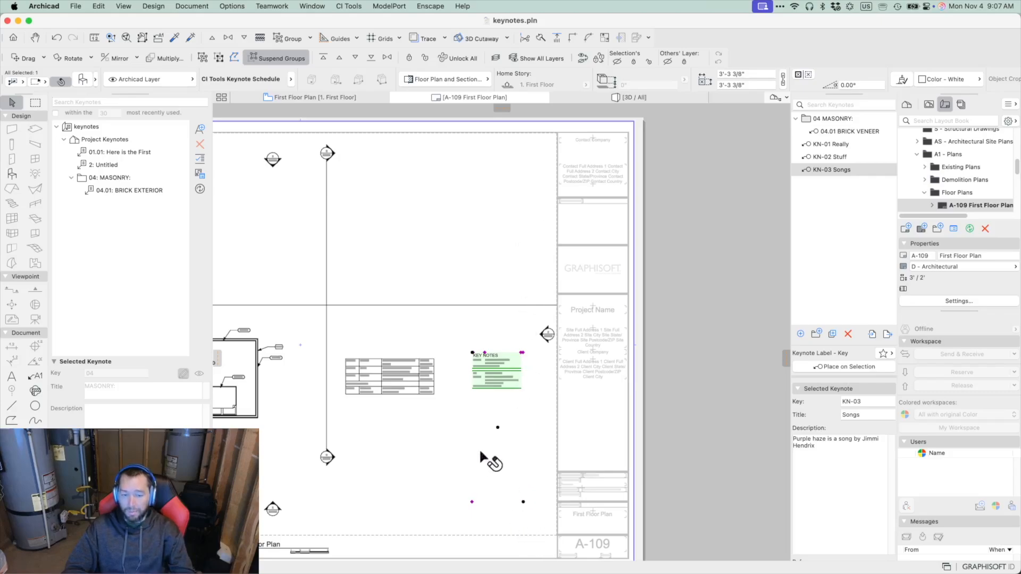
pyautogui.moveTo(360, 440); pyautogui.dragTo(473, 441, button='middle')
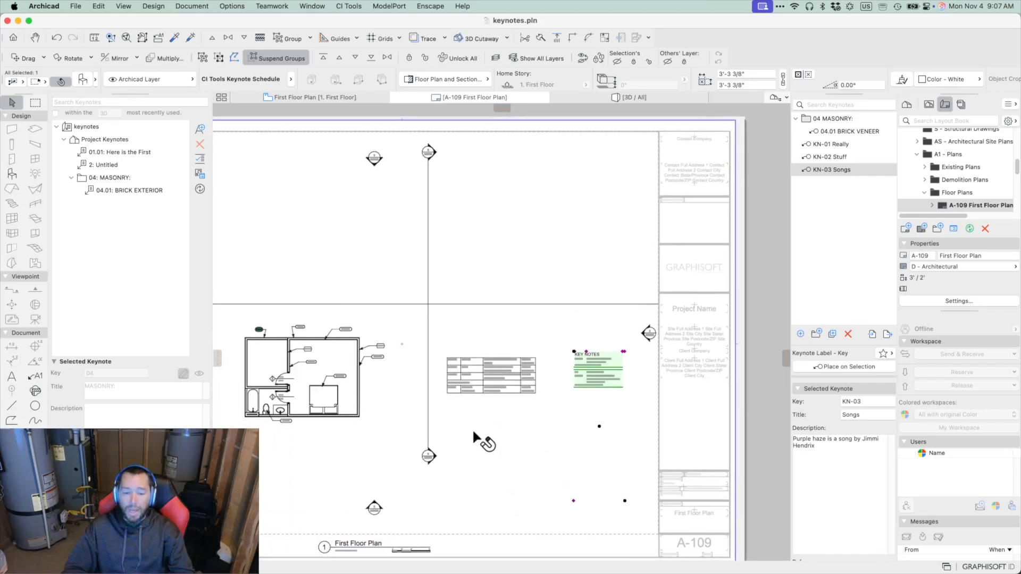
# Select the Keynote Legend on the layout and narrow its Description and Title columns graphically
pyautogui.scroll(10, 477, 350)
pyautogui.click(468, 346)
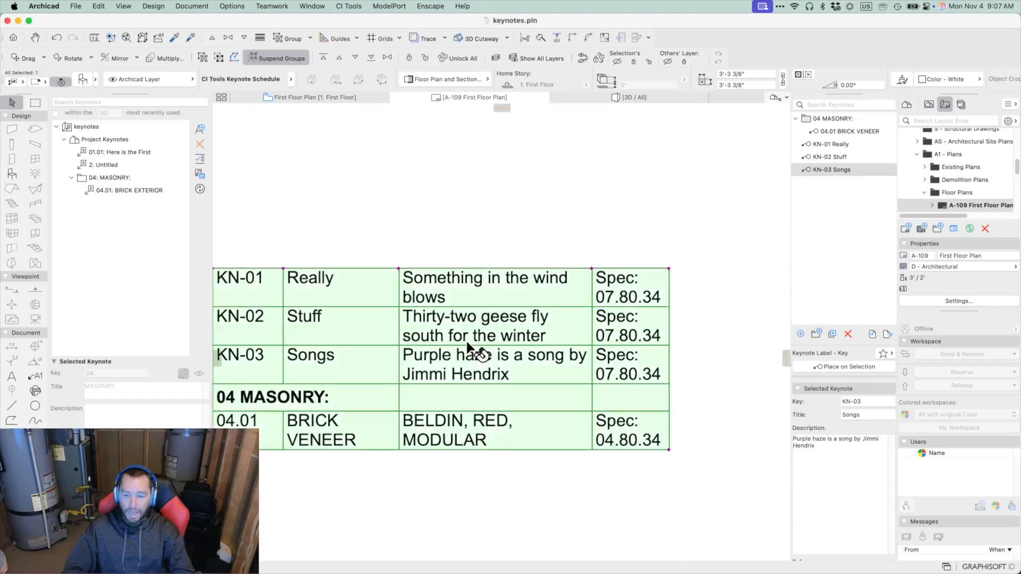
pyautogui.scroll(-5, 630, 367)
pyautogui.scroll(-1, 630, 366)
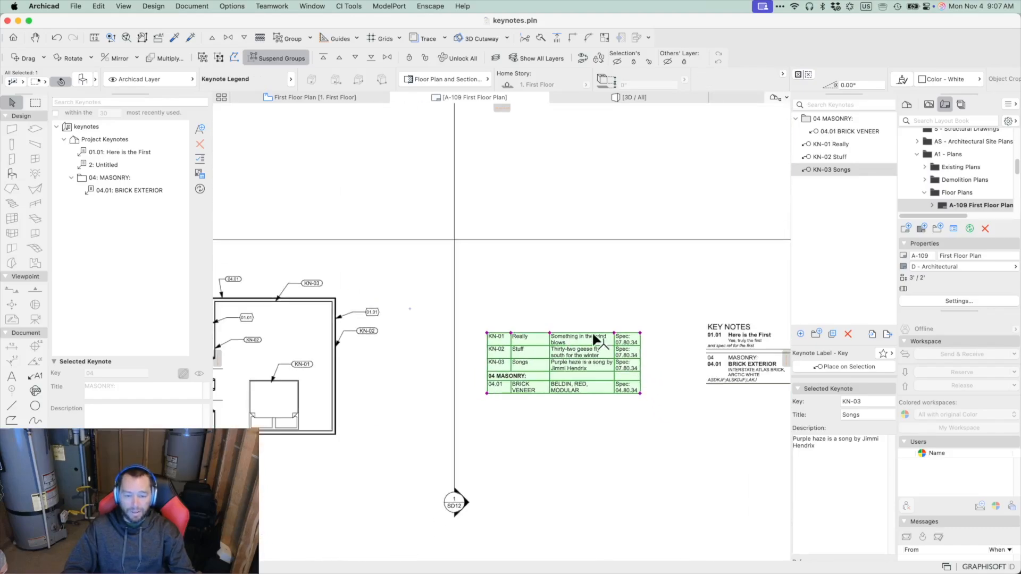
pyautogui.click(617, 333)
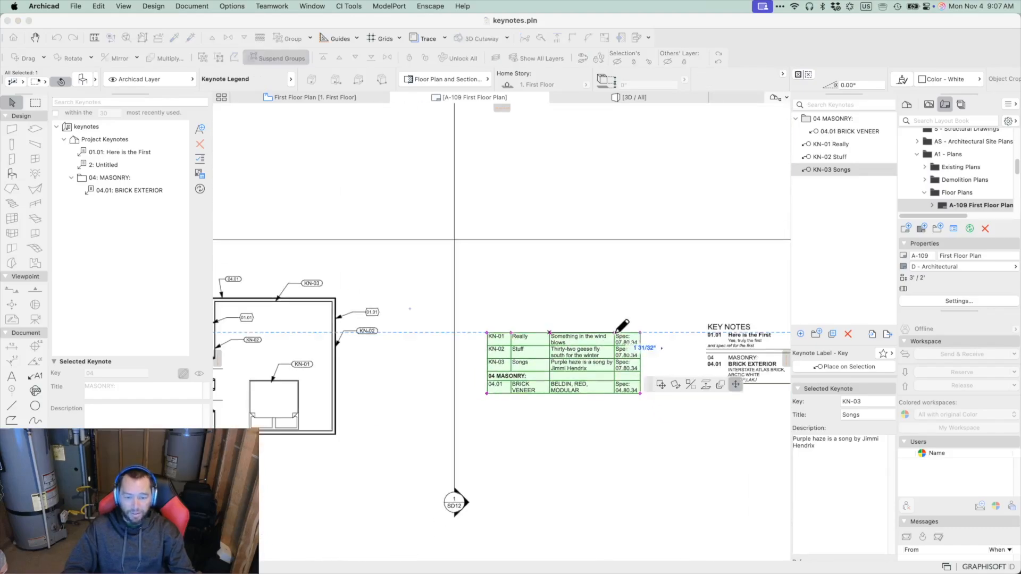
pyautogui.click(575, 333)
pyautogui.click(548, 332)
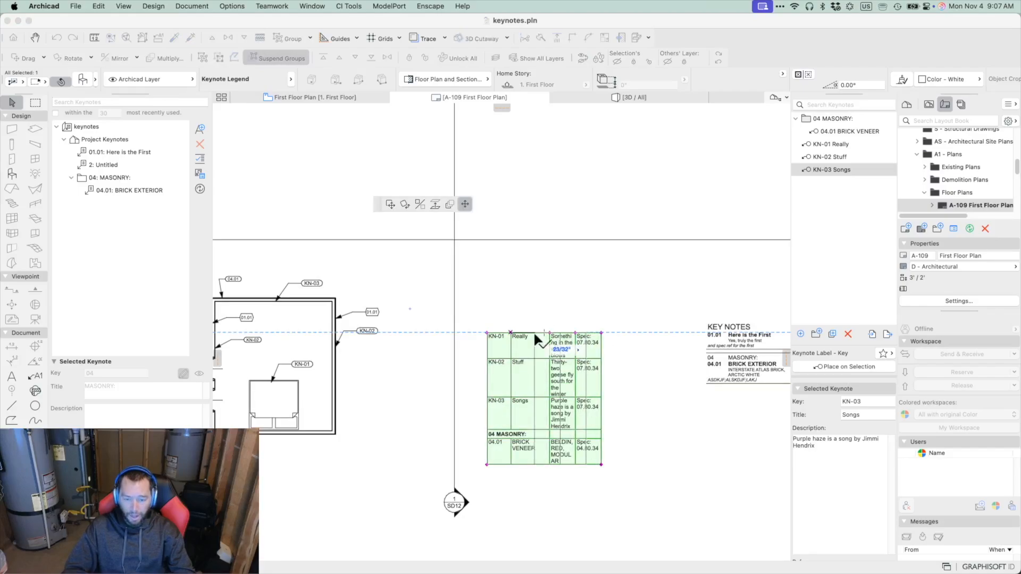
pyautogui.click(534, 333)
# Widen the legend's Title, Description and Reference columns, making the whole table about 4 5/8" wide
pyautogui.scroll(-4, 529, 397)
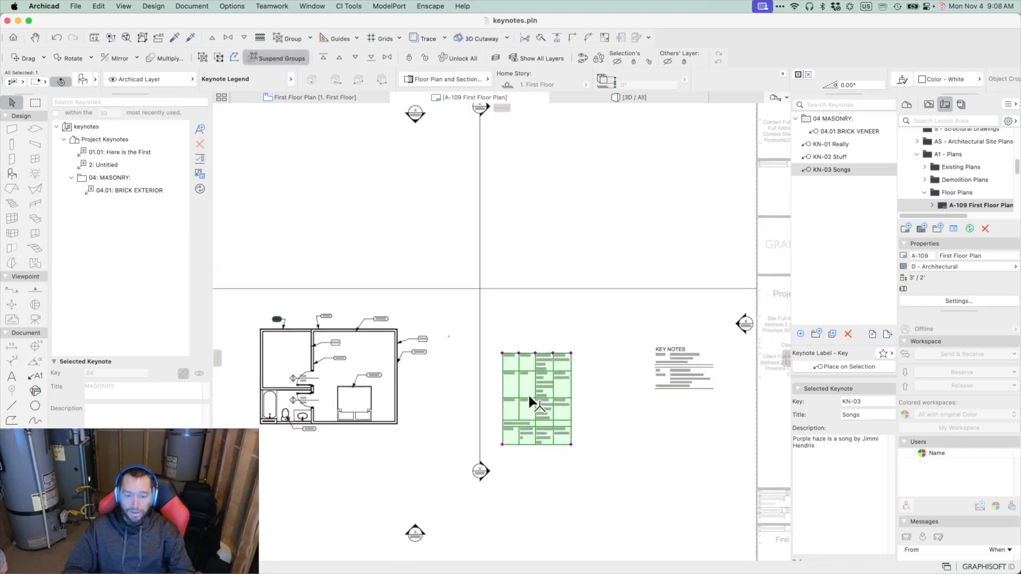
pyautogui.scroll(5, 532, 378)
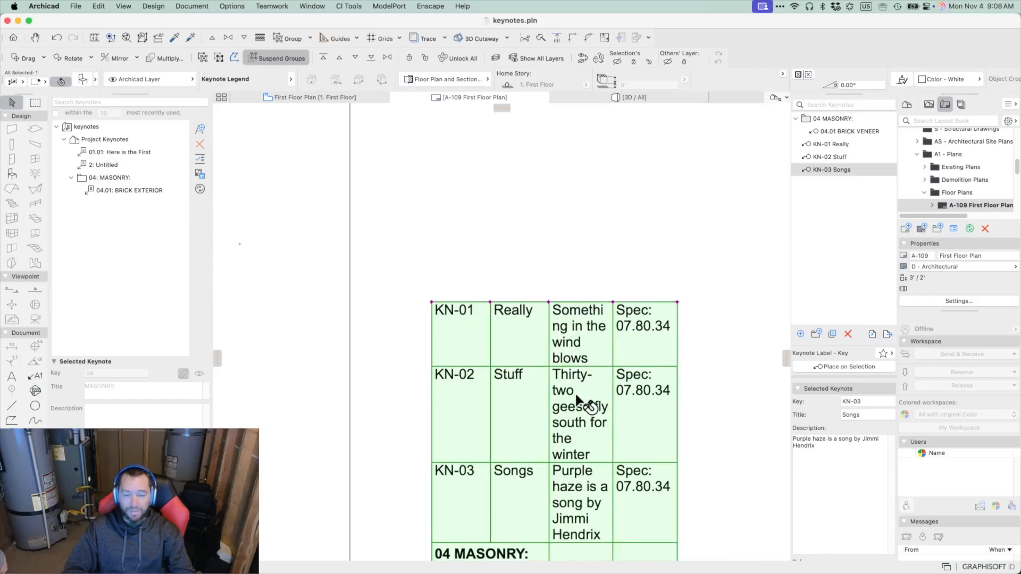
pyautogui.scroll(-2, 583, 406)
pyautogui.moveTo(557, 332); pyautogui.dragTo(739, 325)
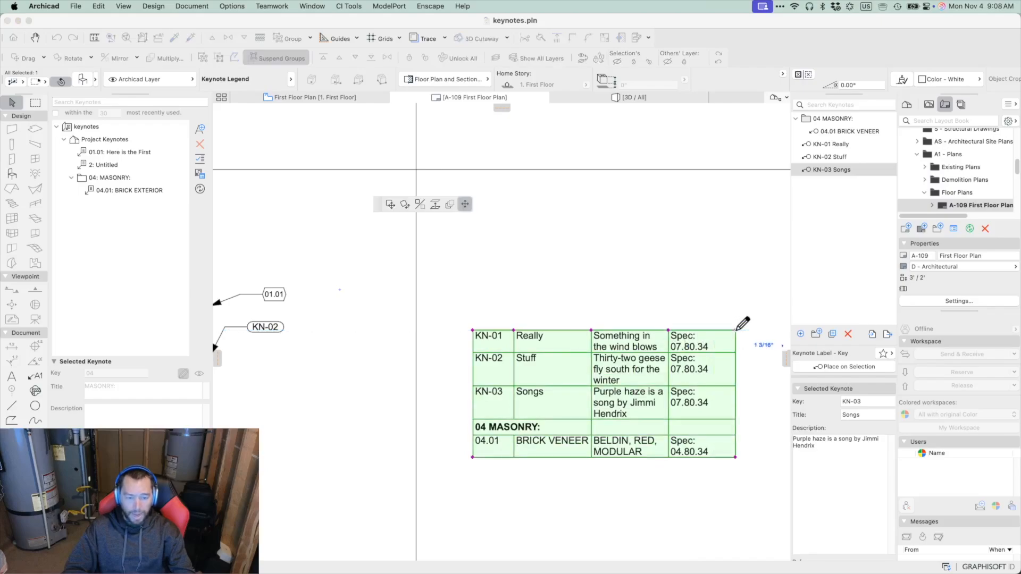
pyautogui.scroll(-5, 694, 422)
pyautogui.scroll(-5, 660, 420)
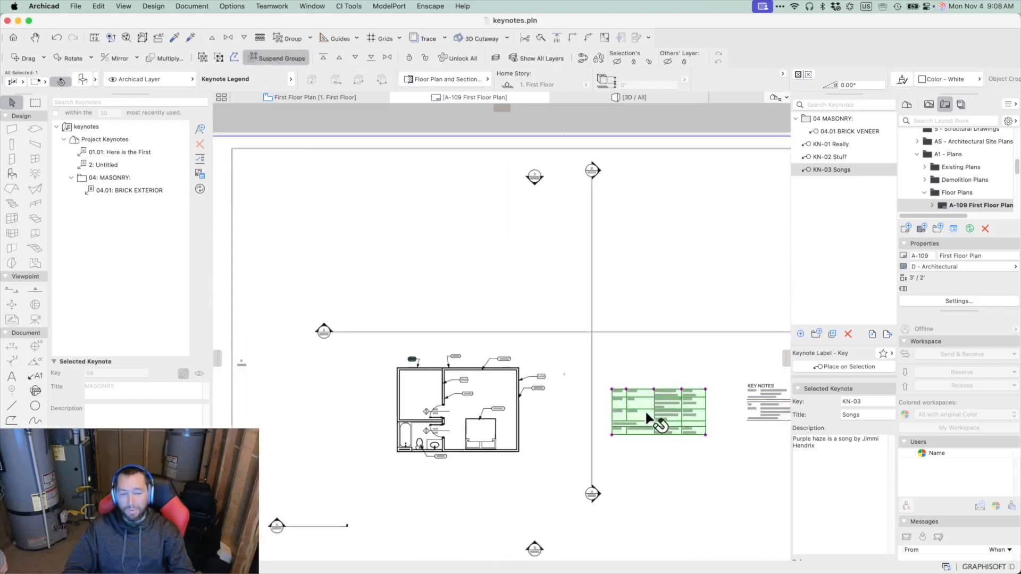
# Move the Keynote Legend up into the empty area above the horizontal section line on the layout
pyautogui.moveTo(657, 410); pyautogui.dragTo(690, 183)
pyautogui.moveTo(705, 257); pyautogui.dragTo(576, 269, button='middle')
pyautogui.click(495, 336)
pyautogui.scroll(2, 502, 359)
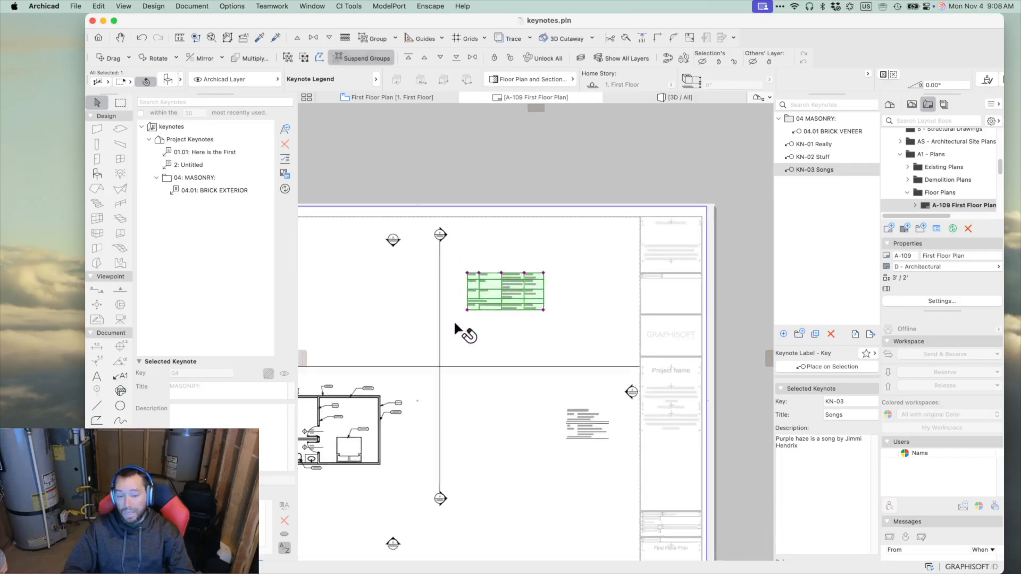
pyautogui.scroll(2, 542, 305)
pyautogui.scroll(4, 537, 306)
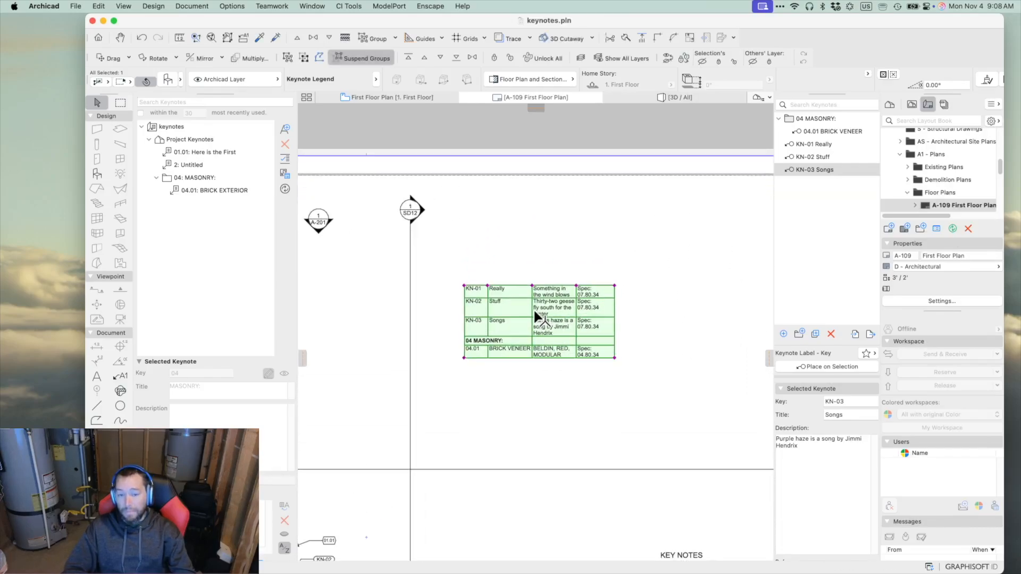
# Check the Keynote Legend's object settings without applying changes, and open its library part in the GDL object editor
pyautogui.click(167, 80)
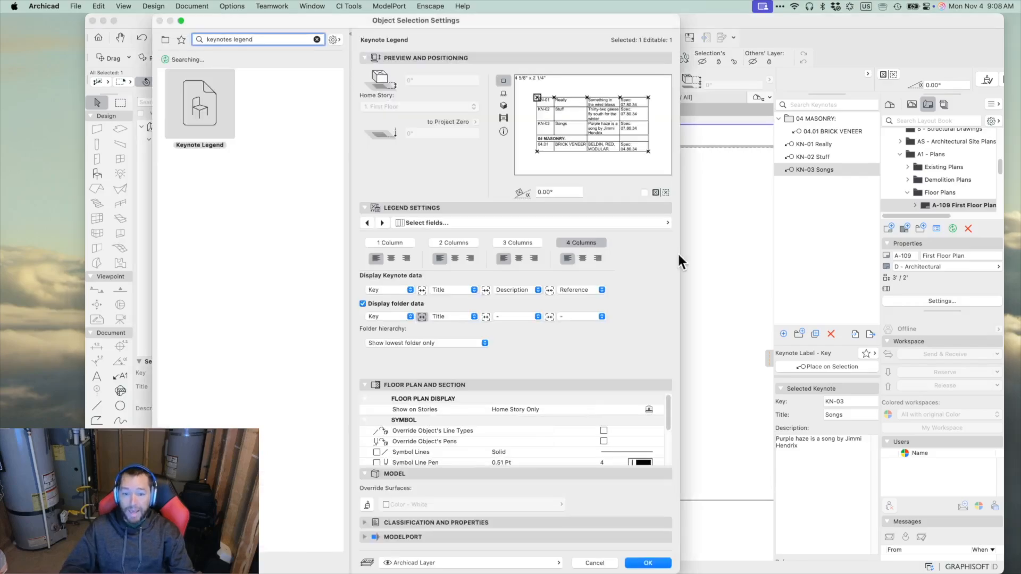
pyautogui.click(609, 563)
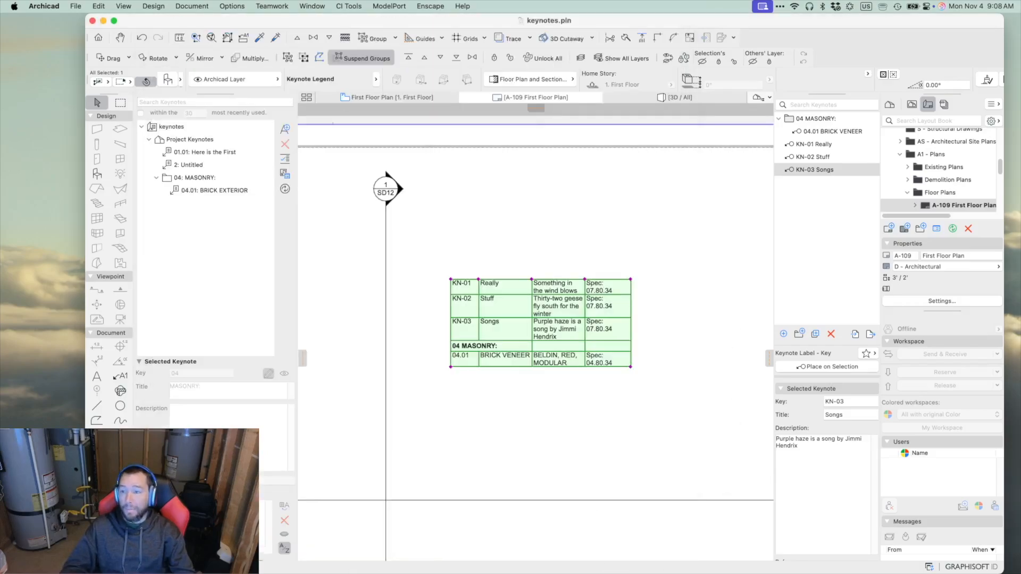
pyautogui.click(75, 6)
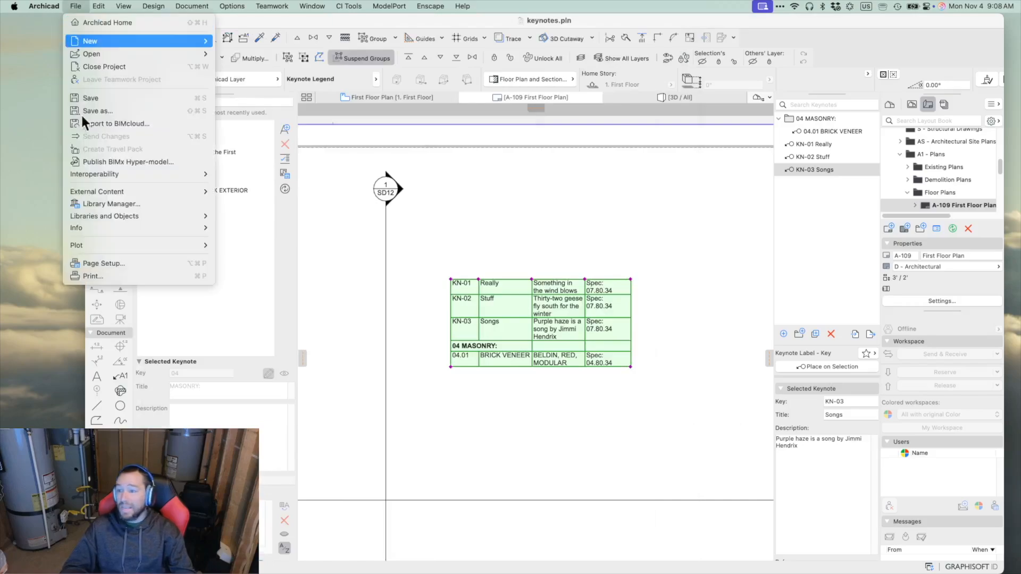
pyautogui.moveTo(145, 215)
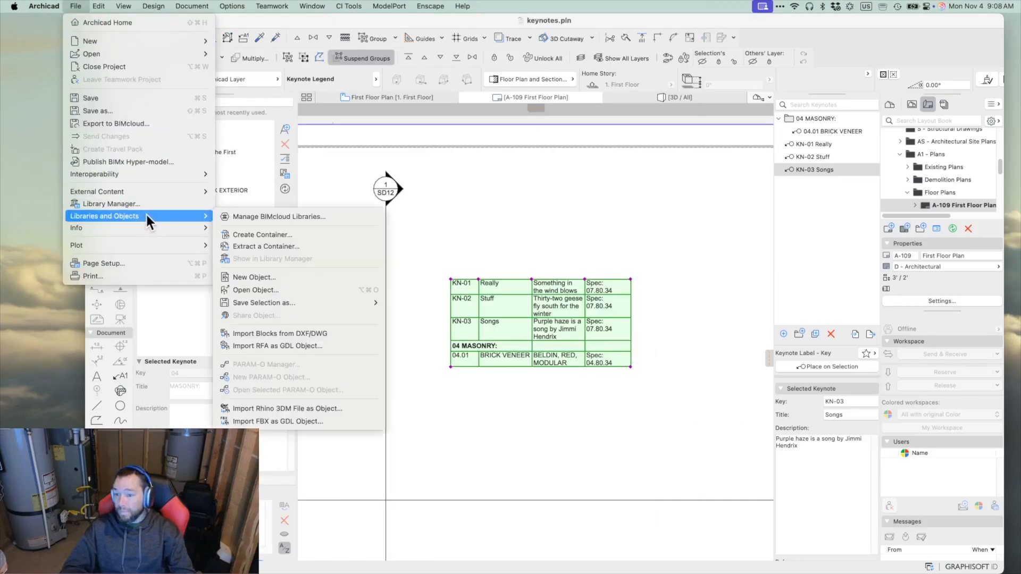
pyautogui.click(278, 291)
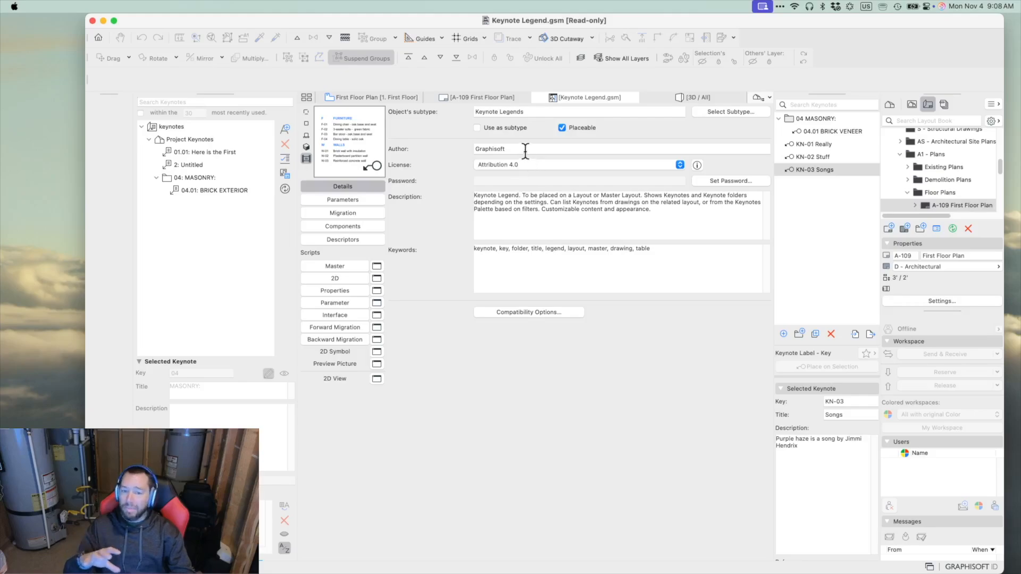
# Examine the Keynote Legend object's parameters, migration, components and descriptors, and show its 2D script
pyautogui.click(359, 199)
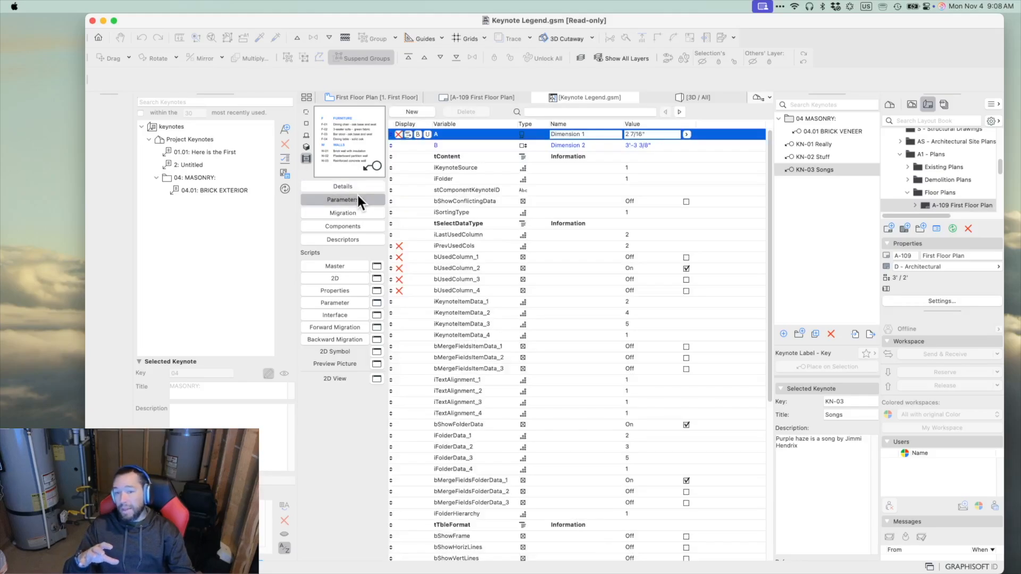
pyautogui.click(347, 213)
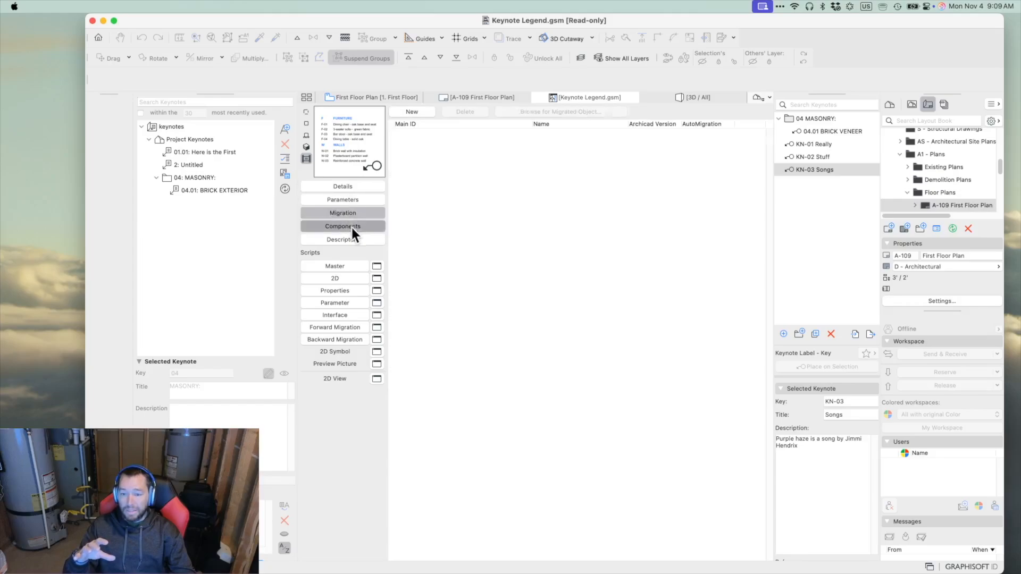
pyautogui.click(352, 227)
pyautogui.click(351, 240)
pyautogui.click(340, 278)
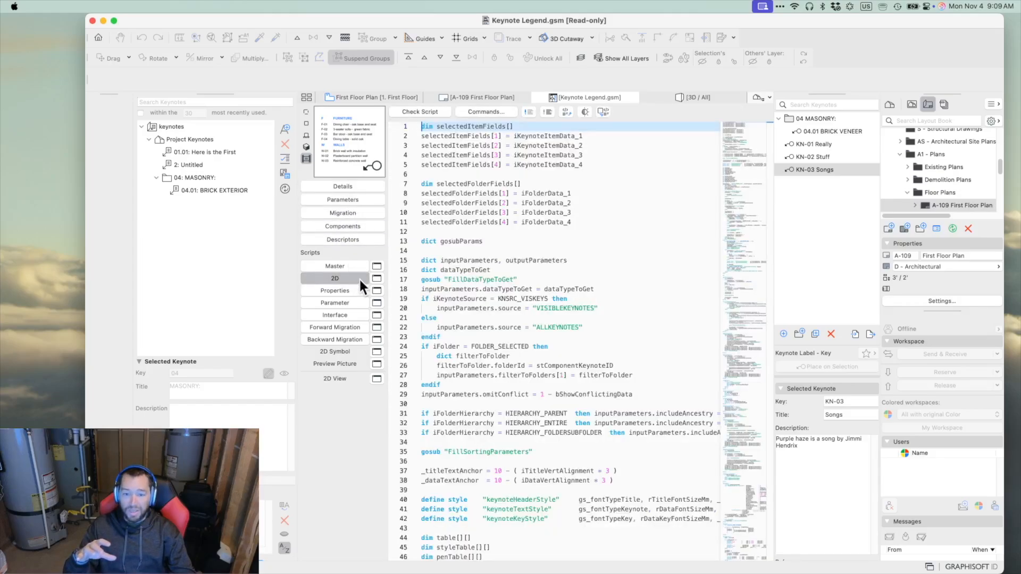
# Read through the Keynote Legend object's 2D script and return to the A-109 First Floor Plan layout
pyautogui.scroll(-20, 529, 197)
pyautogui.scroll(-20, 527, 195)
pyautogui.scroll(-20, 527, 194)
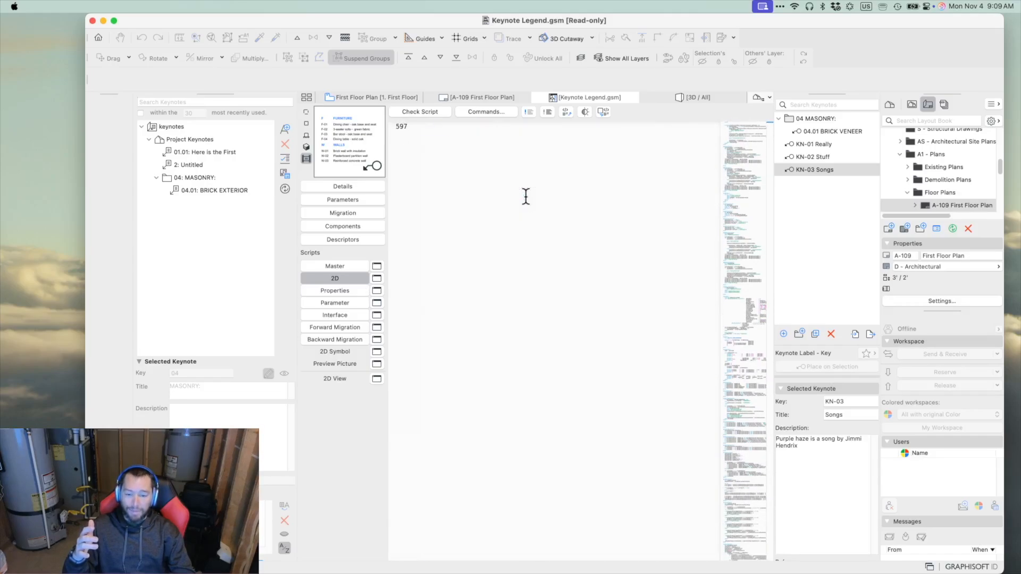
pyautogui.scroll(20, 518, 229)
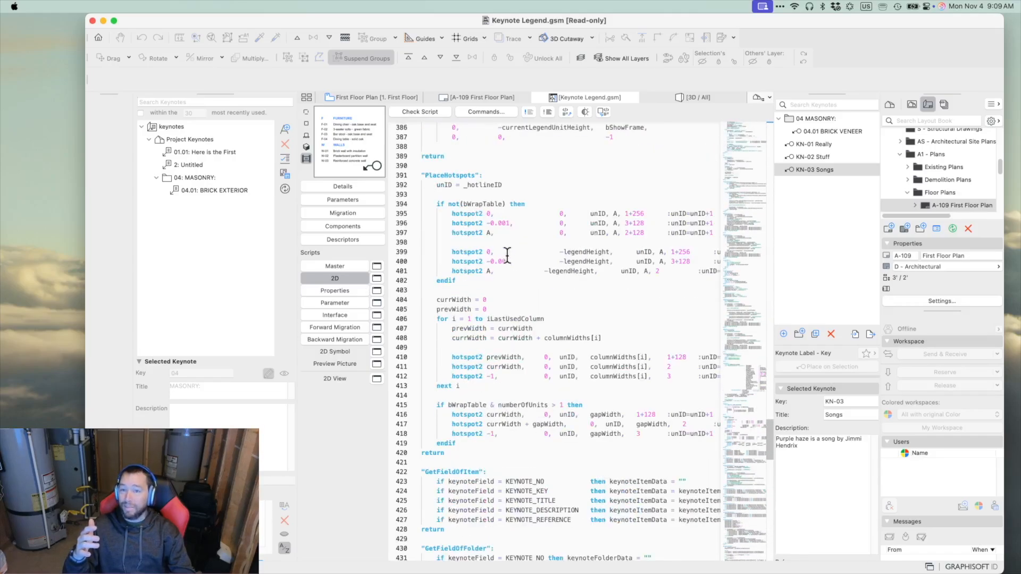
pyautogui.scroll(-10, 505, 238)
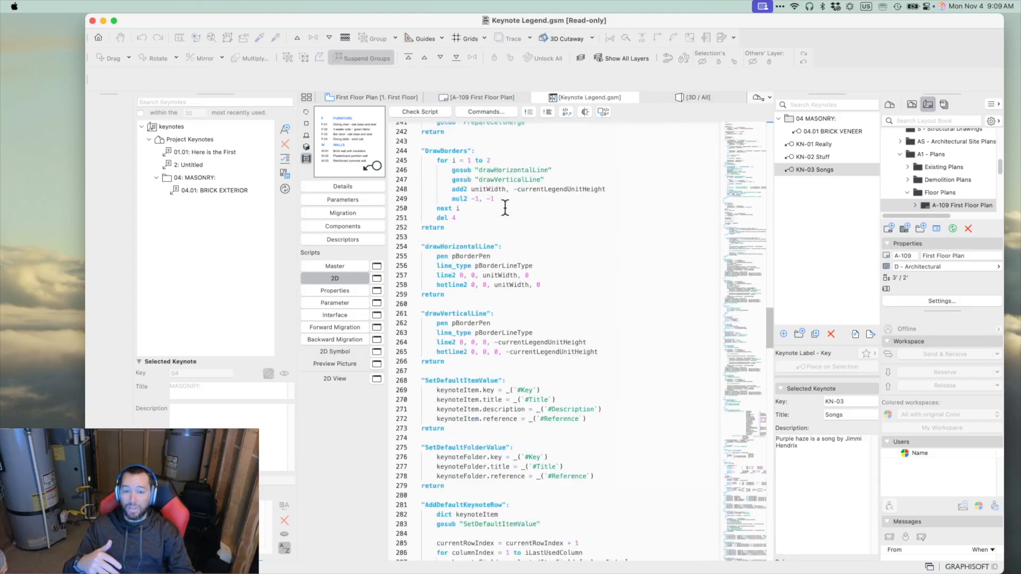
pyautogui.click(489, 96)
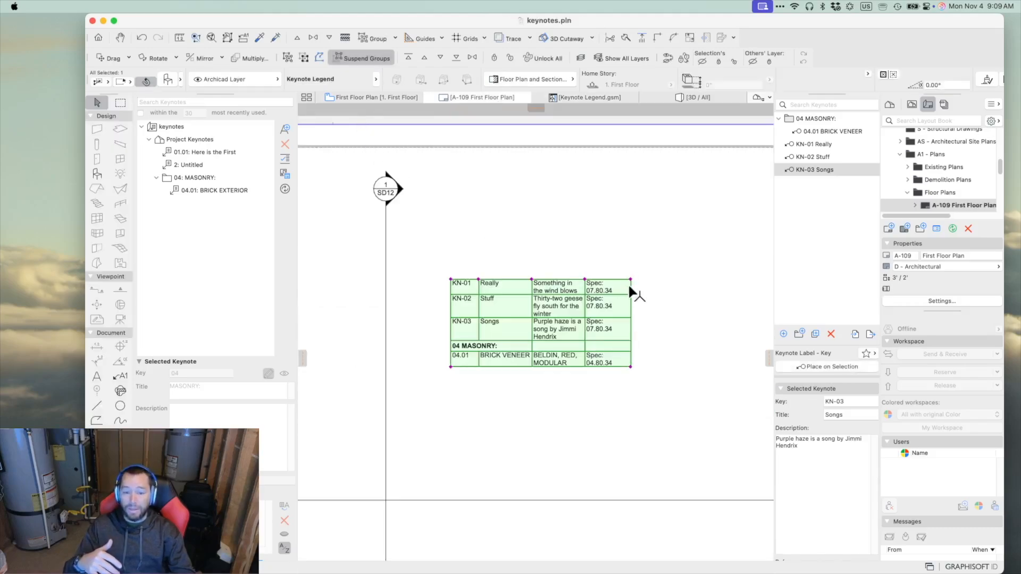
# Examine the Keynote Legend's rows and columns and its placement relative to the floor plan drawing on the layout
pyautogui.scroll(-6, 632, 285)
pyautogui.click(656, 276)
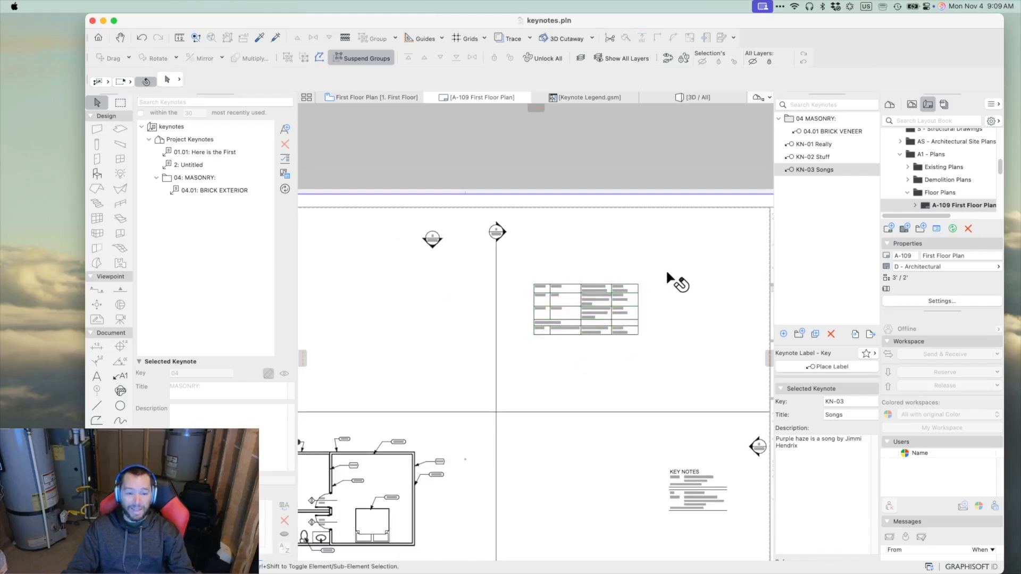
pyautogui.scroll(6, 579, 274)
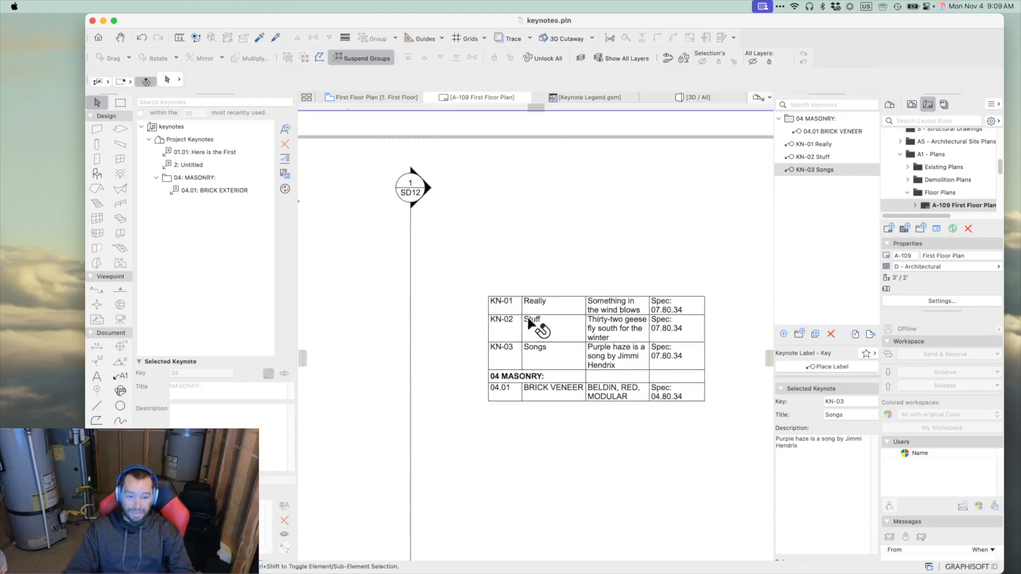
pyautogui.click(676, 360)
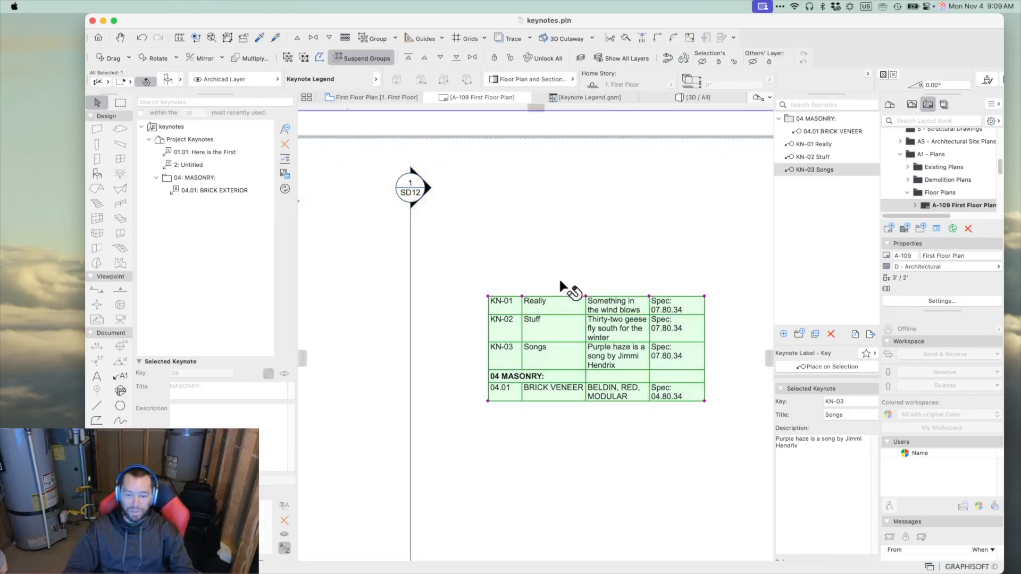
pyautogui.scroll(-4, 650, 175)
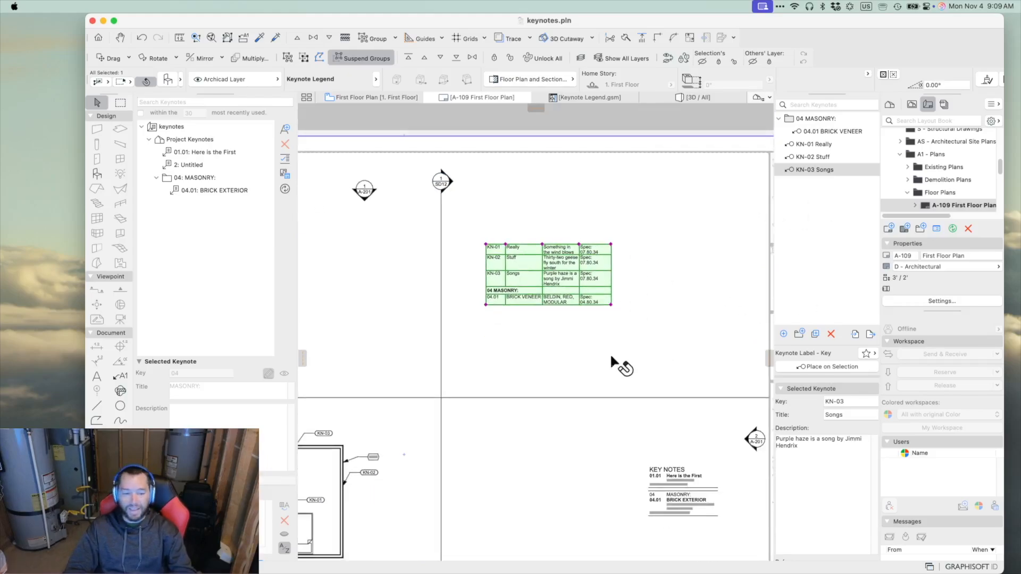
pyautogui.moveTo(404, 423); pyautogui.dragTo(520, 302, button='middle')
pyautogui.scroll(-2, 520, 301)
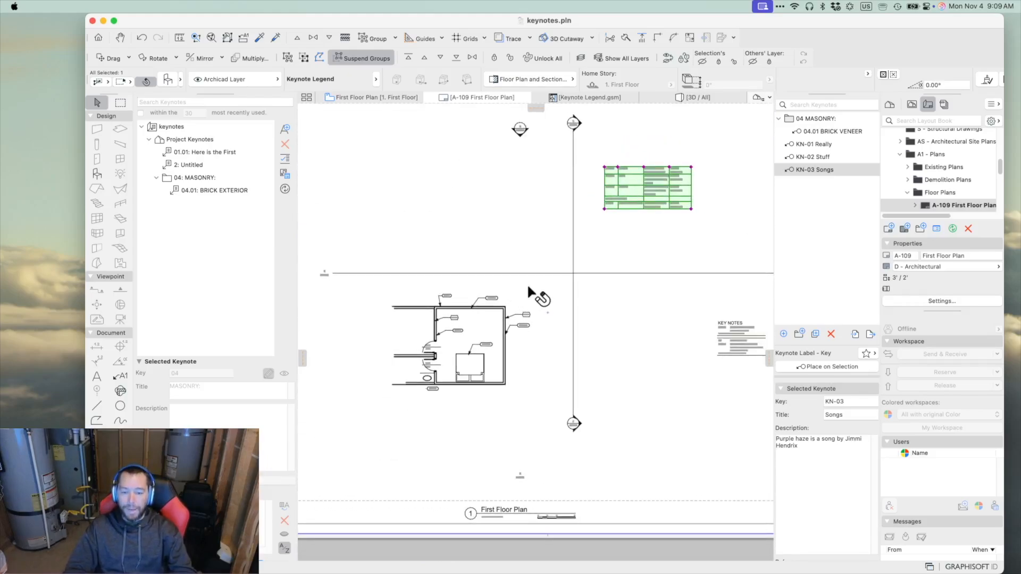
pyautogui.click(565, 152)
pyautogui.press('Escape')
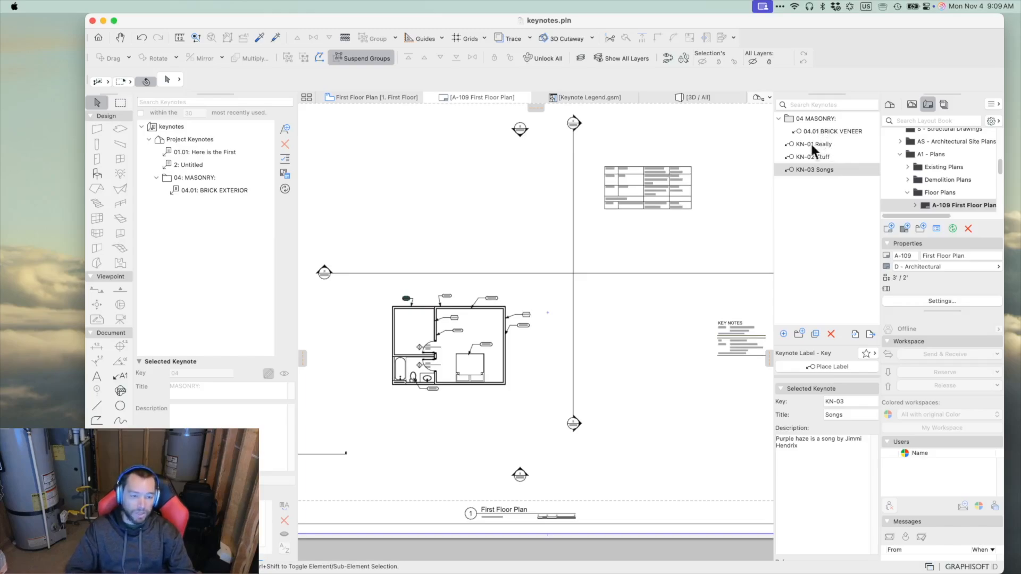
# Compare the Keynote Legend with the keynote labels on the floor plan and the separate KEY NOTES schedule
pyautogui.click(659, 184)
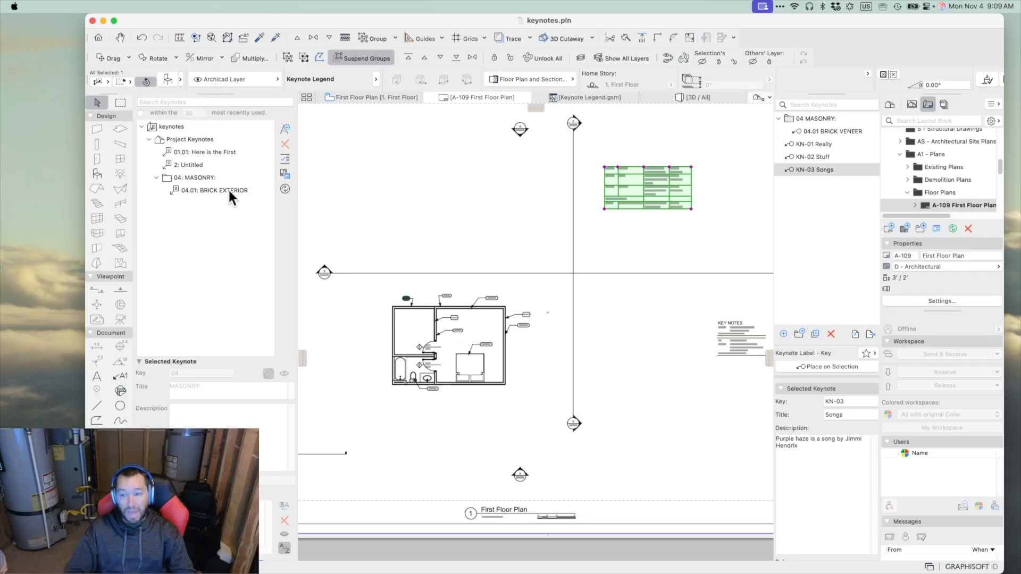
pyautogui.scroll(5, 426, 308)
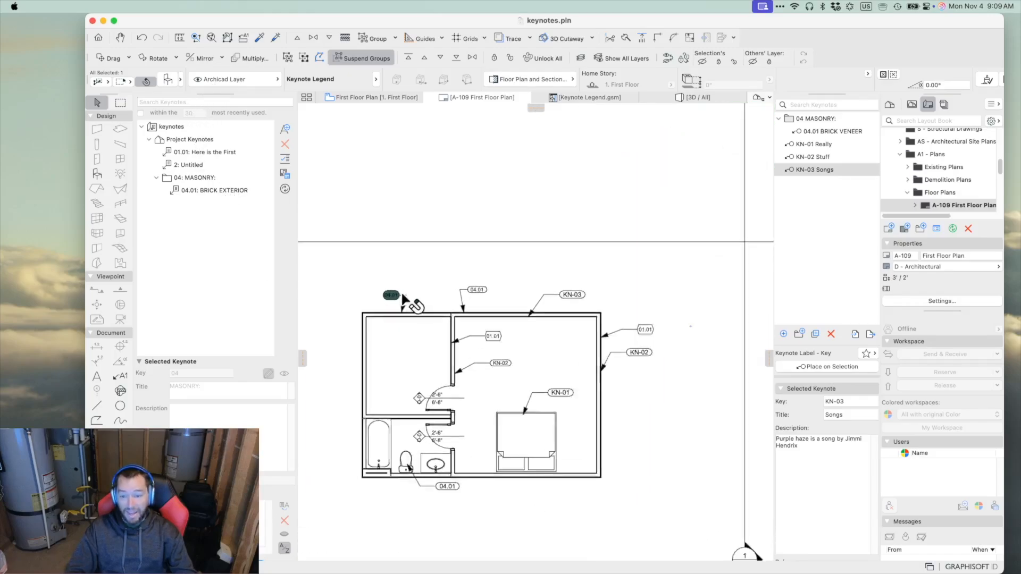
pyautogui.press('Escape')
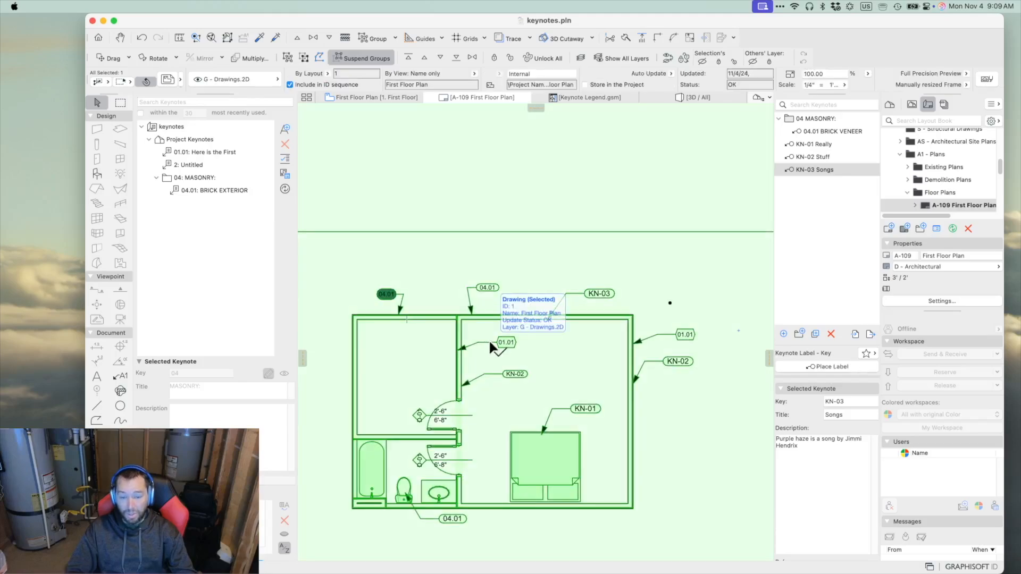
pyautogui.scroll(-3, 653, 323)
pyautogui.hscroll(5, 477, 287)
pyautogui.scroll(-2, 691, 324)
pyautogui.scroll(-2, 729, 319)
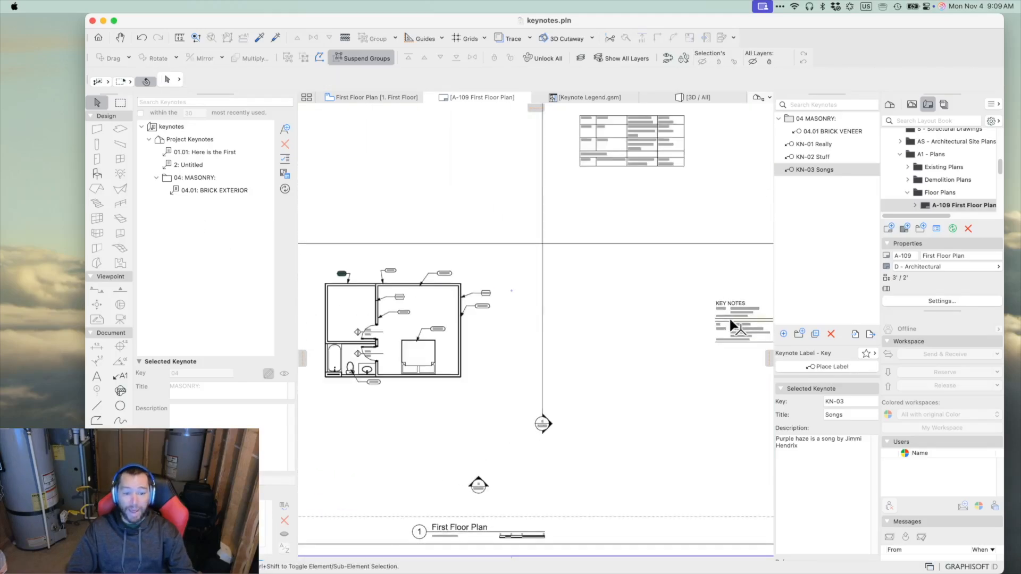
pyautogui.scroll(-2, 577, 307)
pyautogui.moveTo(561, 310); pyautogui.dragTo(549, 341, button='middle')
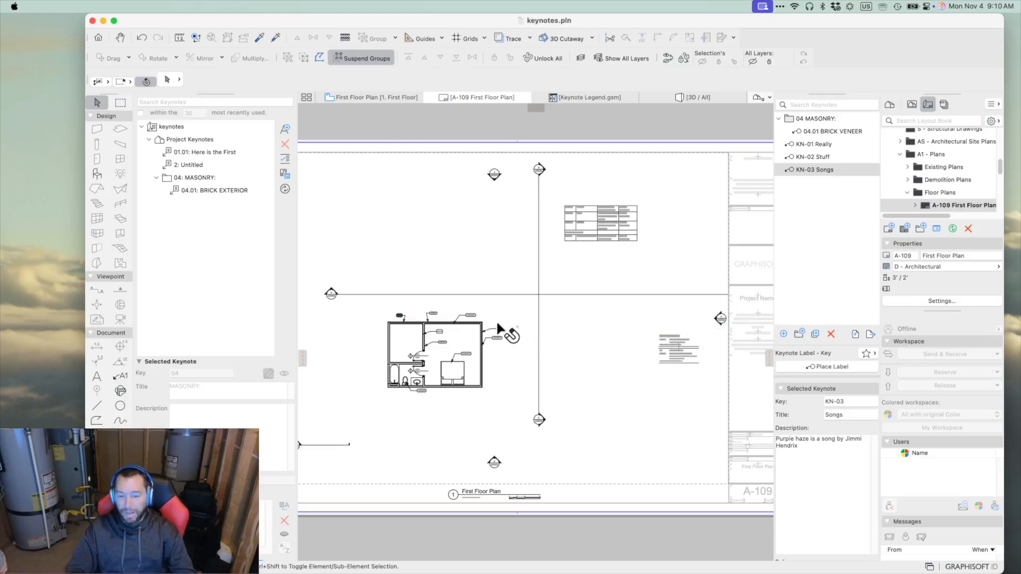
pyautogui.click(588, 214)
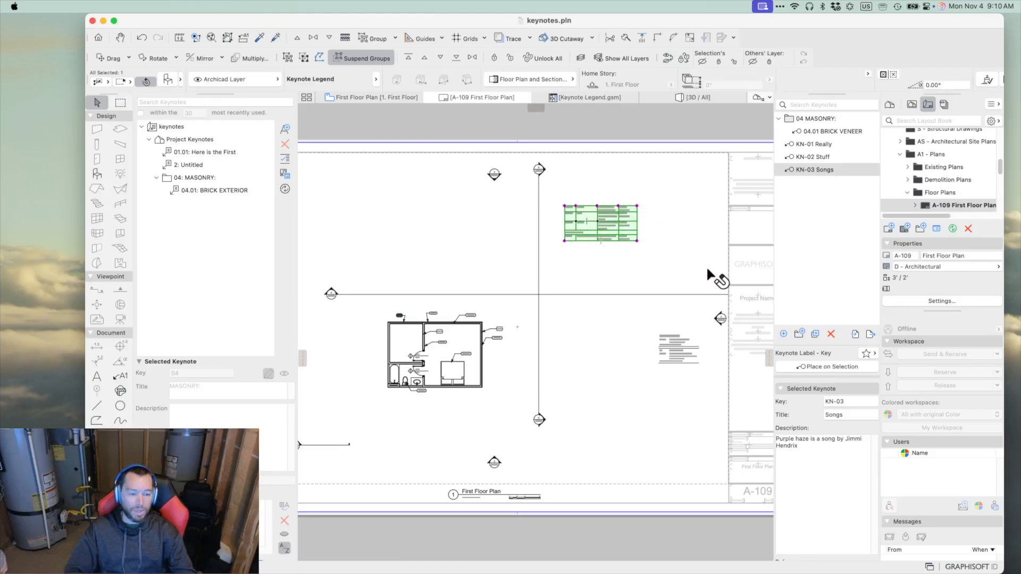
pyautogui.click(662, 263)
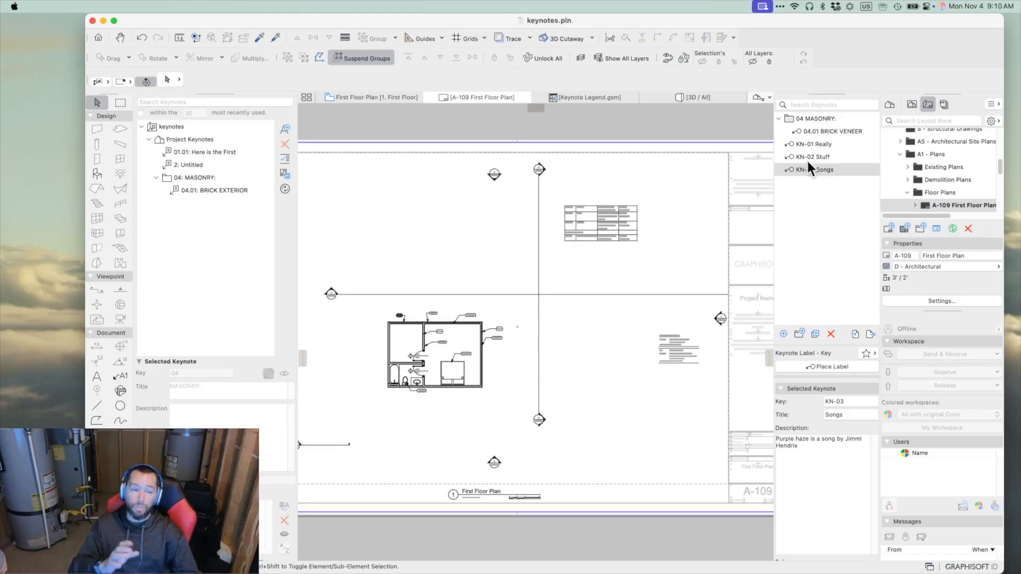
# Check the file formats available for importing keynotes into the Archicad keynote list, and cancel without importing
pyautogui.click(853, 333)
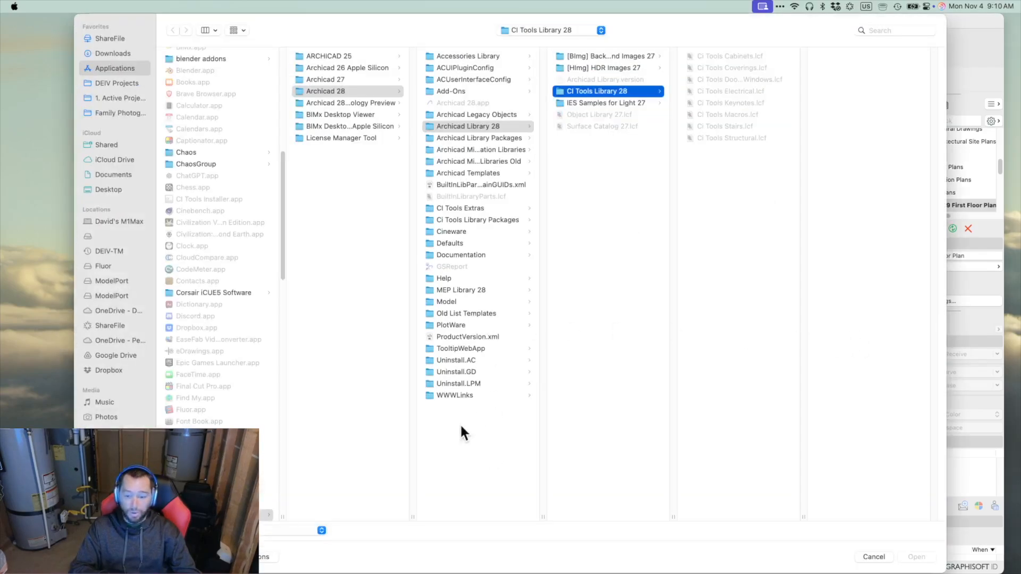
pyautogui.click(319, 530)
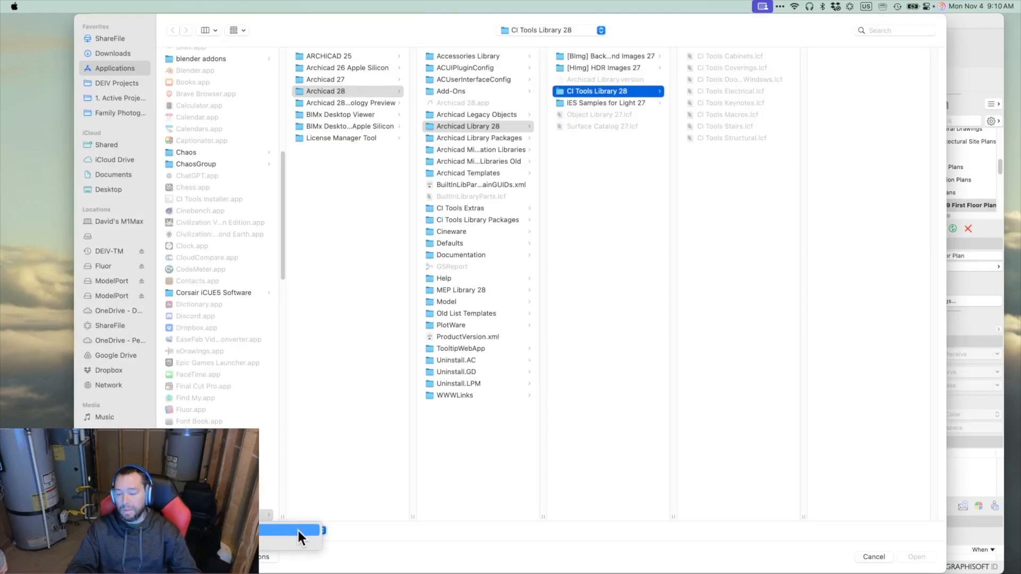
pyautogui.click(297, 528)
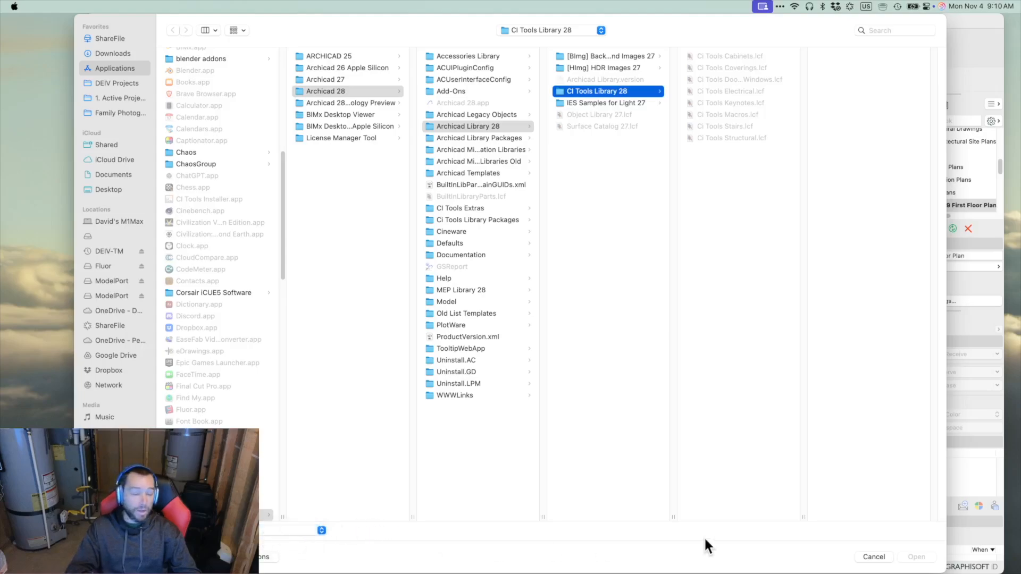
pyautogui.click(261, 530)
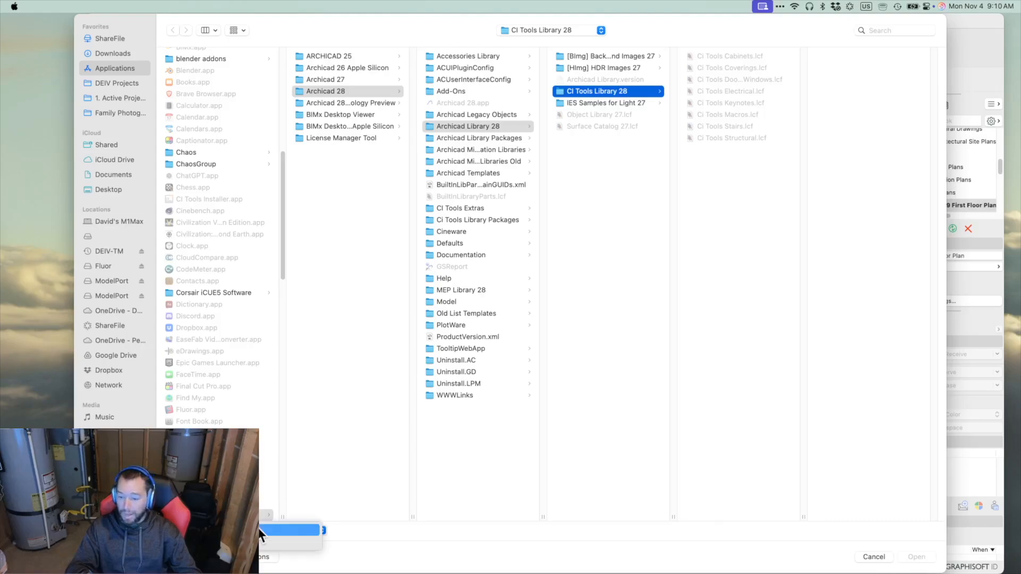
pyautogui.click(289, 541)
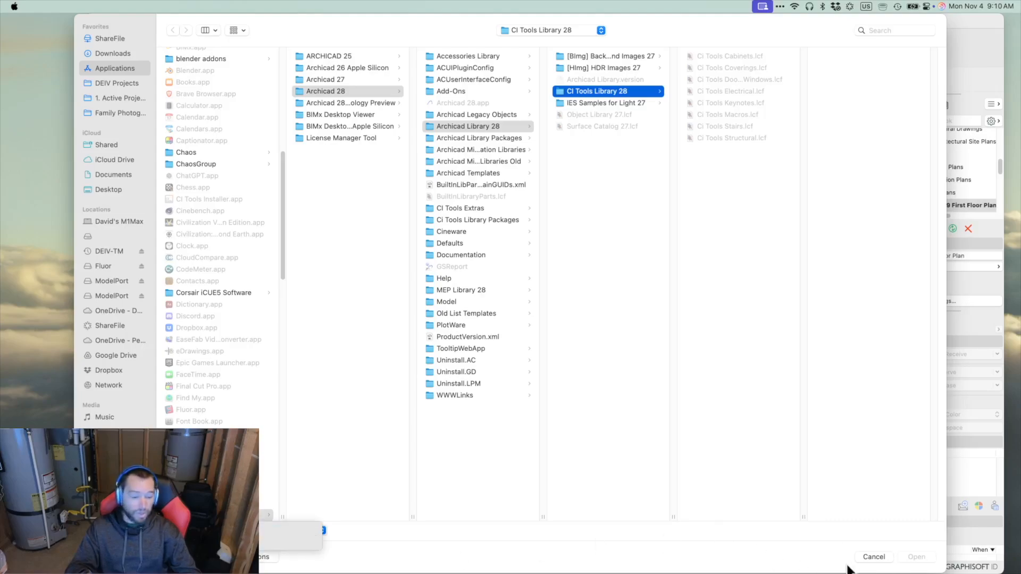
pyautogui.click(872, 558)
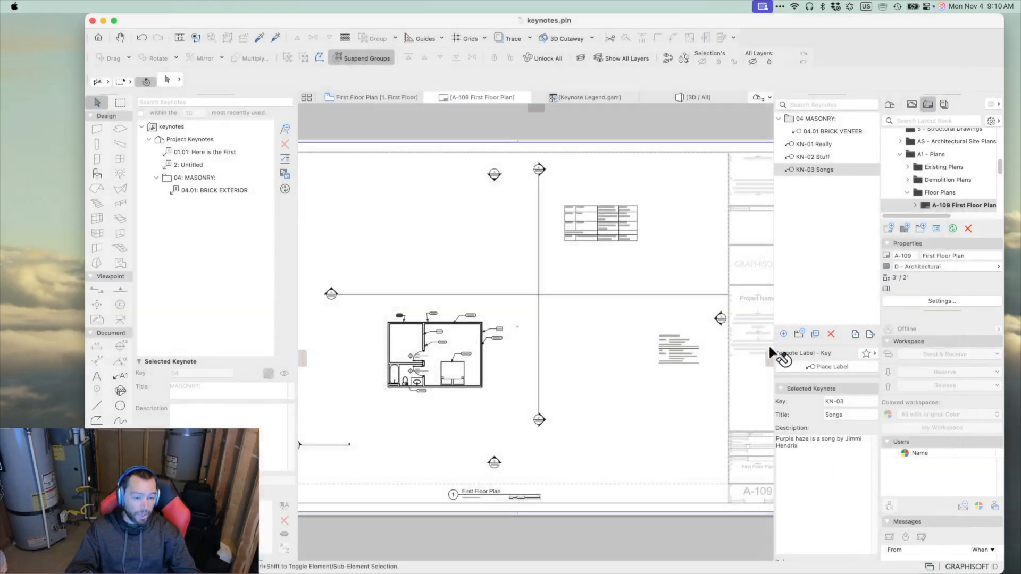
# Start exporting all keynotes, check the Archicad Keynotes and Excel Workbook formats, and cancel without saving
pyautogui.click(870, 334)
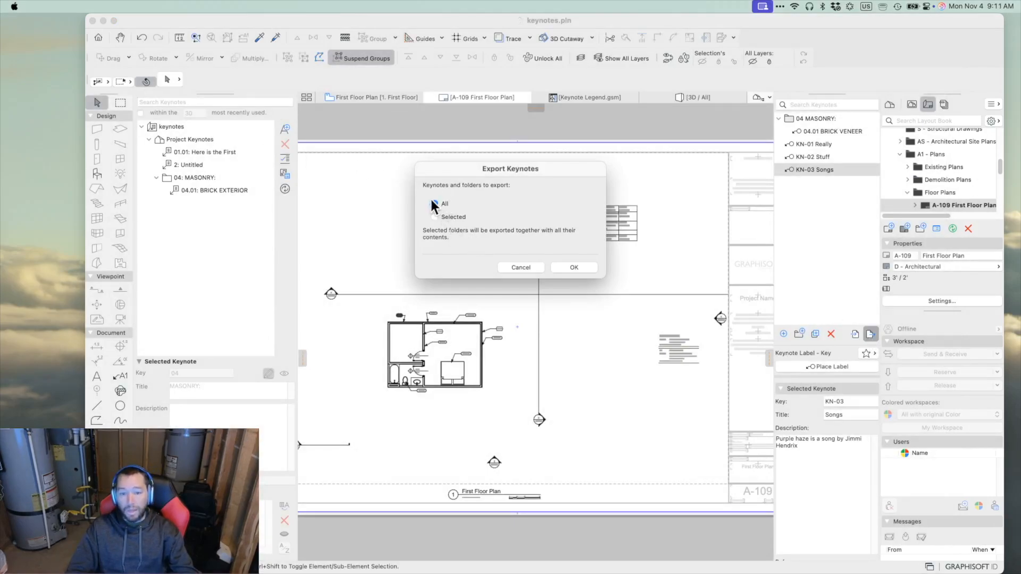
pyautogui.click(584, 268)
pyautogui.click(346, 403)
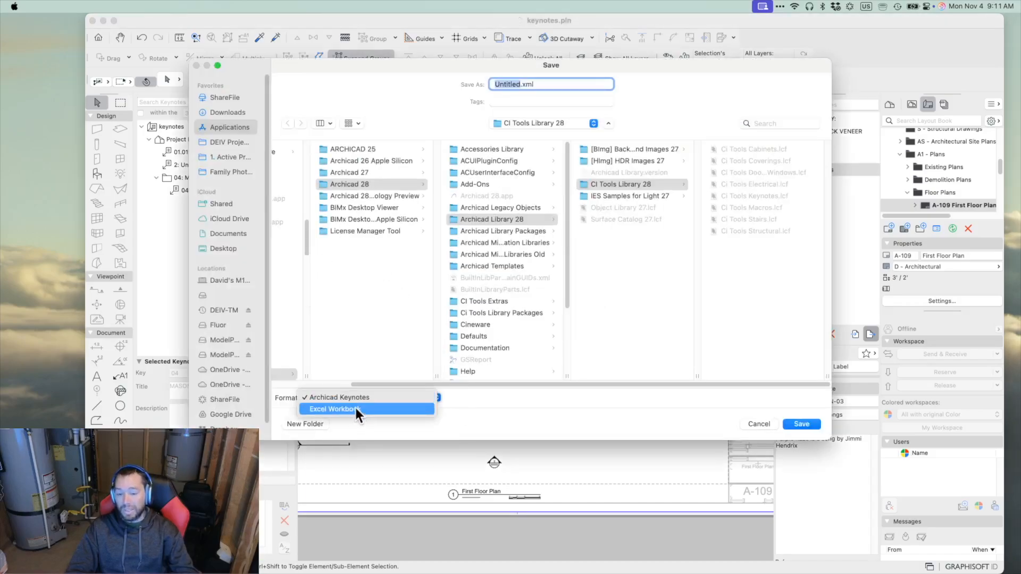
pyautogui.click(395, 396)
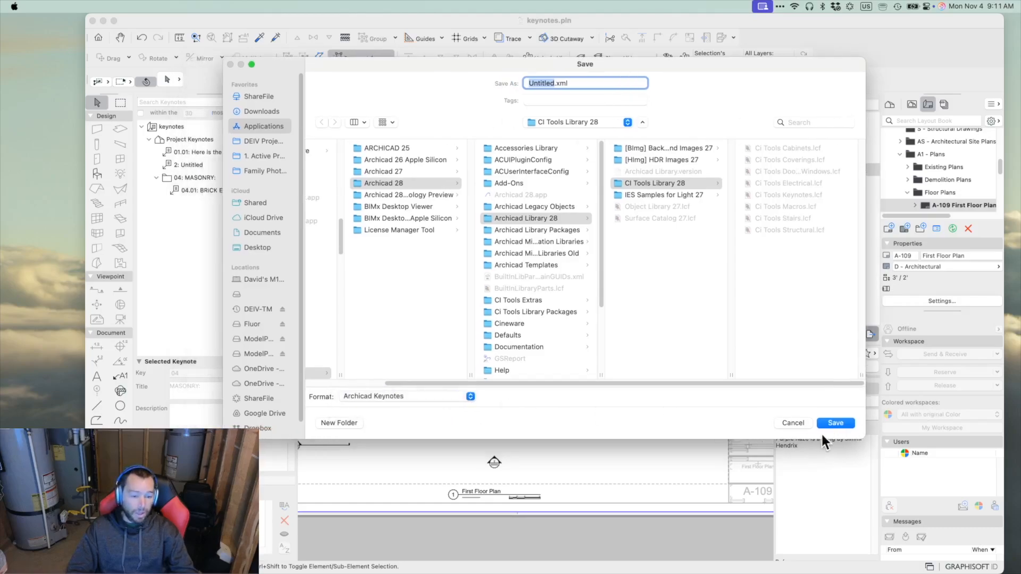
pyautogui.click(794, 422)
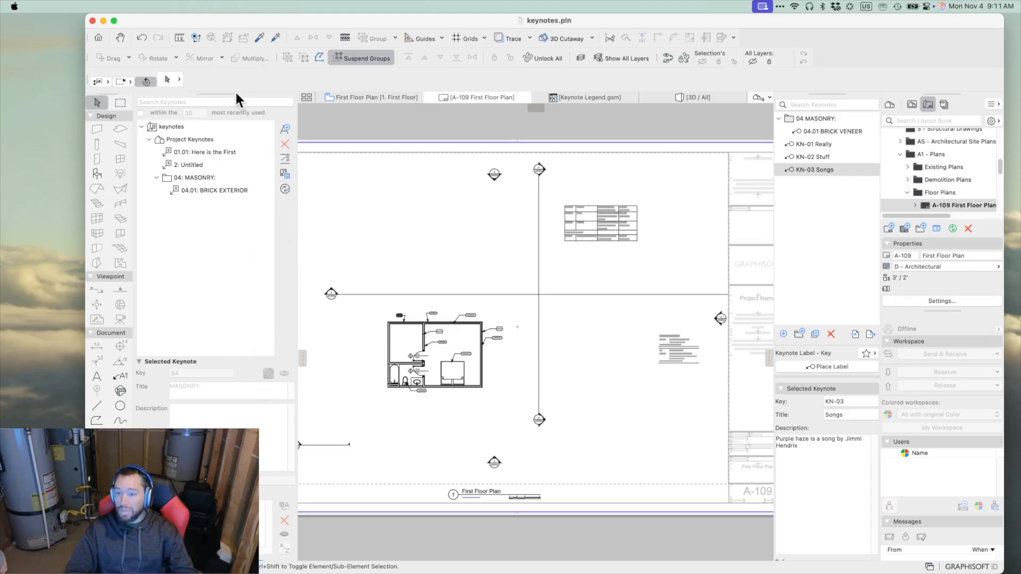
# Undock the CI Tools Keynotes palette and float it over the layout
pyautogui.moveTo(235, 101); pyautogui.dragTo(338, 126)
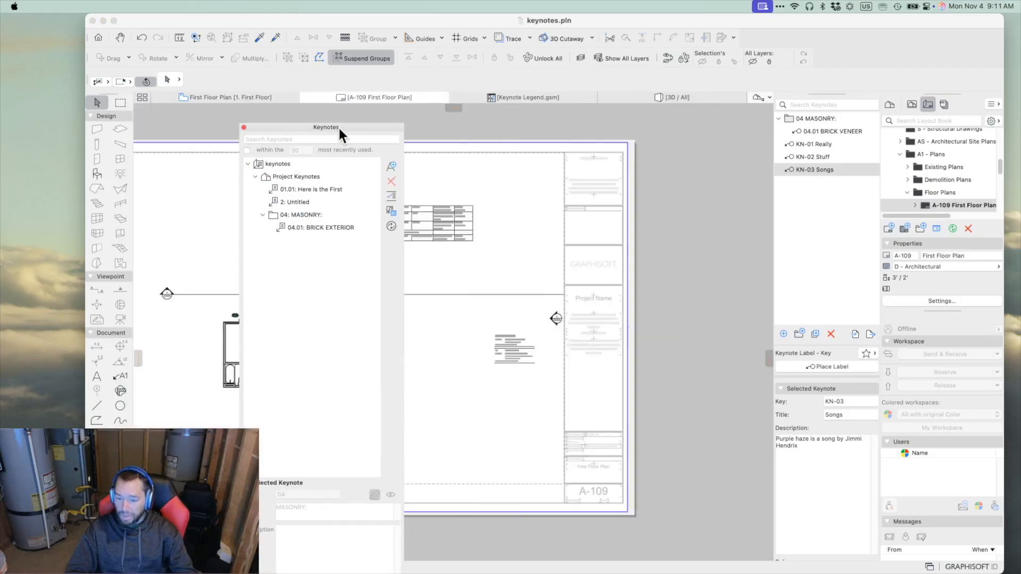
pyautogui.doubleClick(340, 126)
pyautogui.moveTo(206, 96); pyautogui.dragTo(364, 124)
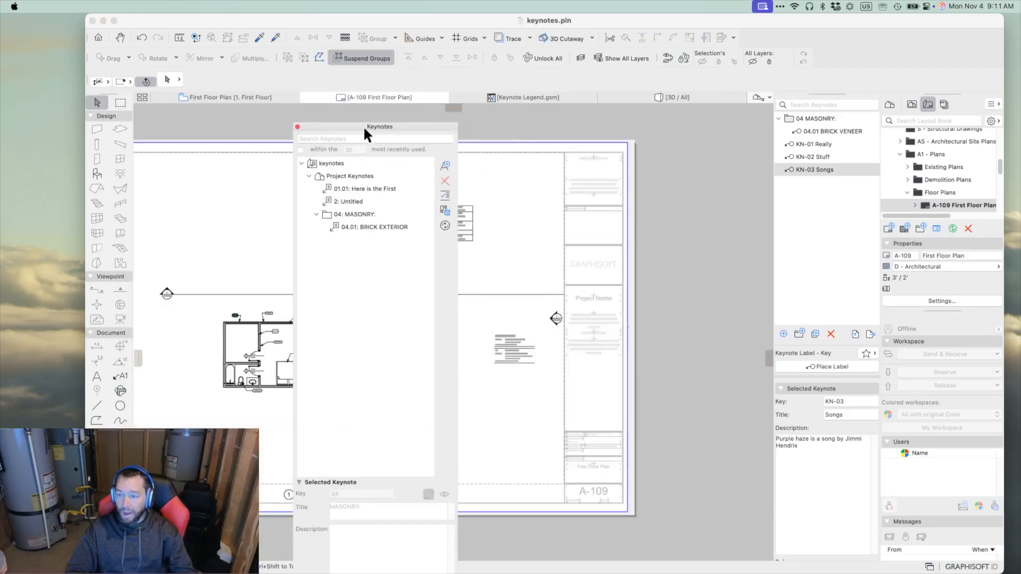
# Review the CI Tools Keynotes commands for labels, schedules, keynote management, importing, linking and exporting
pyautogui.click(272, 7)
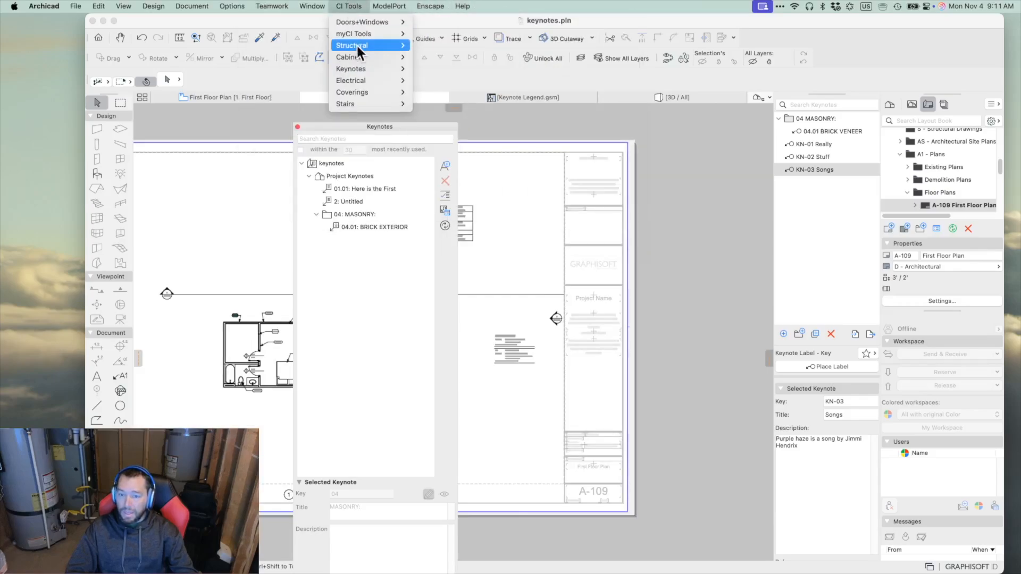
pyautogui.moveTo(365, 67)
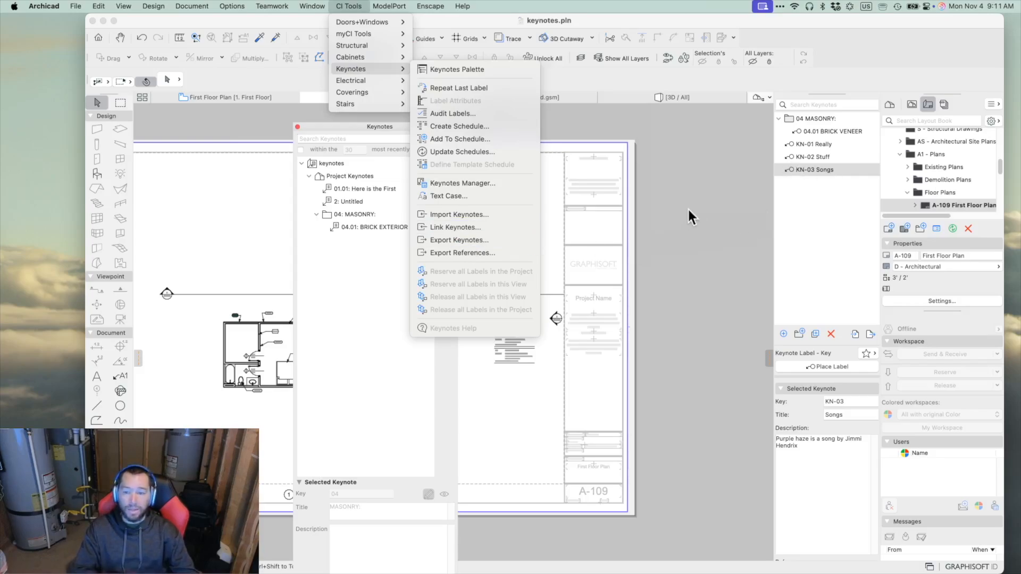
pyautogui.click(315, 127)
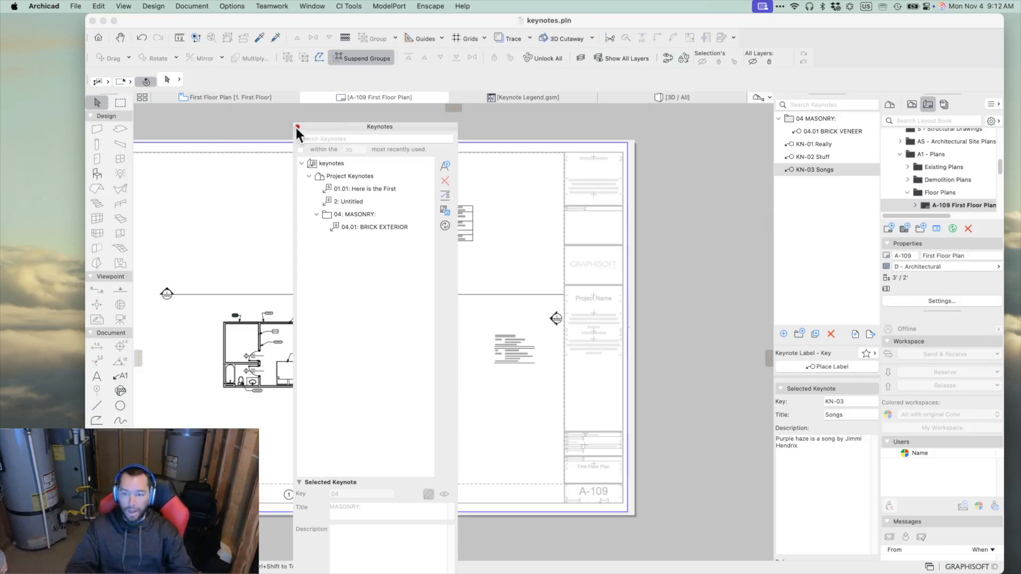
# Close the floating CI Tools Keynotes palette and select the Keynote Legend on the layout
pyautogui.click(296, 127)
pyautogui.click(431, 222)
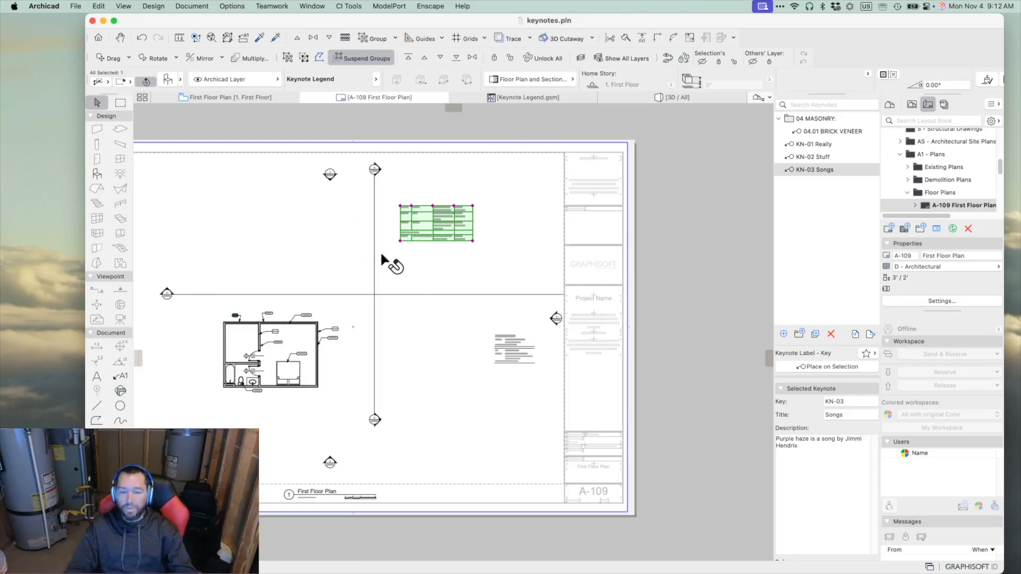
pyautogui.scroll(3, 380, 212)
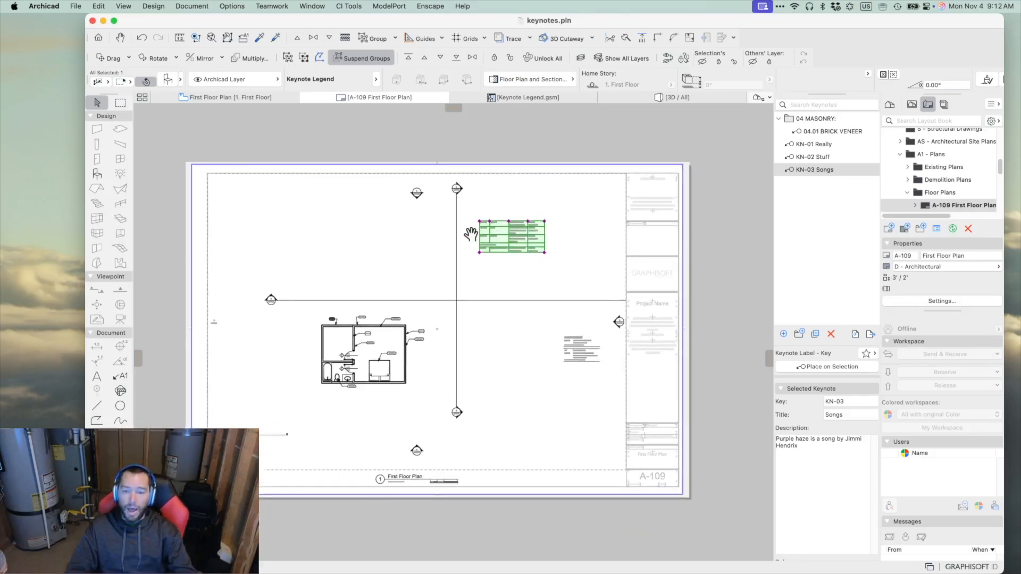